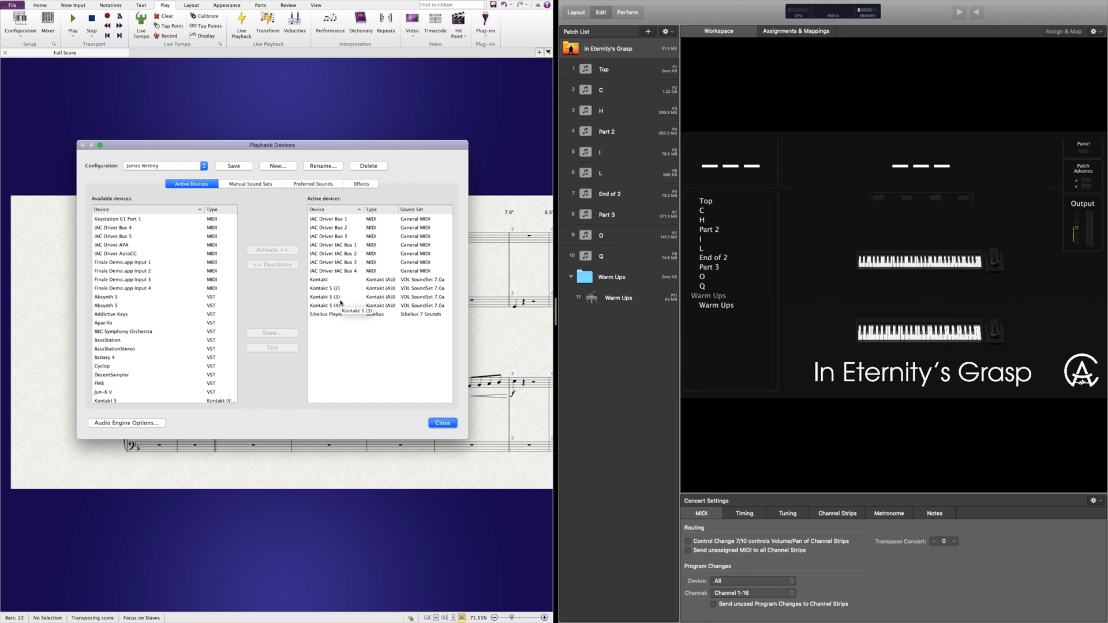
# Activate IAC Driver Bus 4 and Bus 5 as playback devices, and enable the manual sound set for IAC Driver Bus 3.
pyautogui.doubleClick(142, 227)
pyautogui.doubleClick(143, 227)
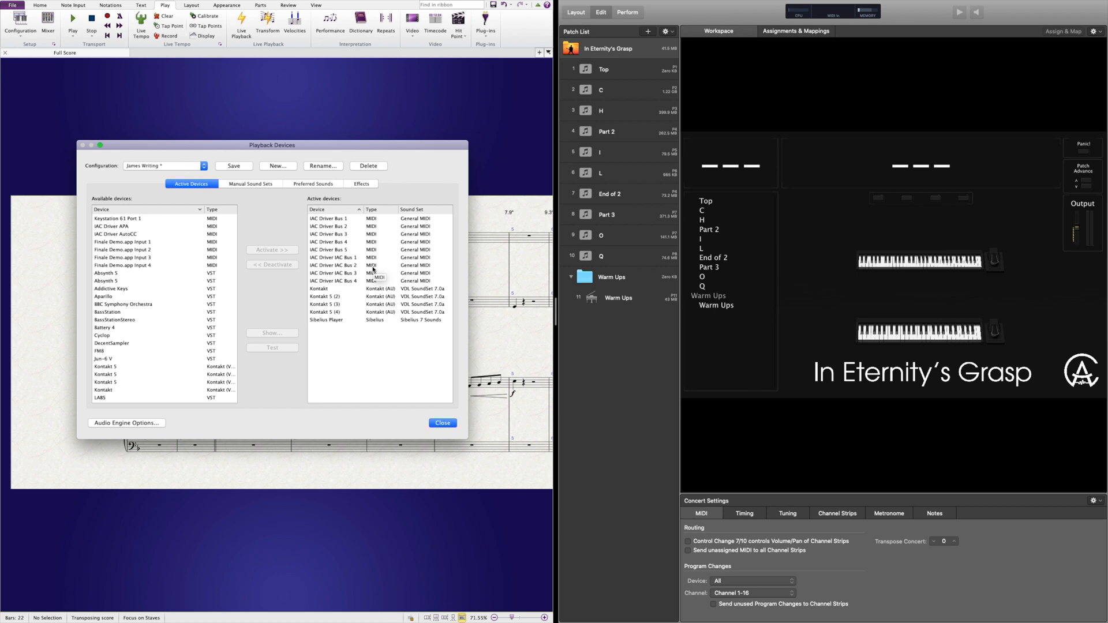
pyautogui.click(258, 185)
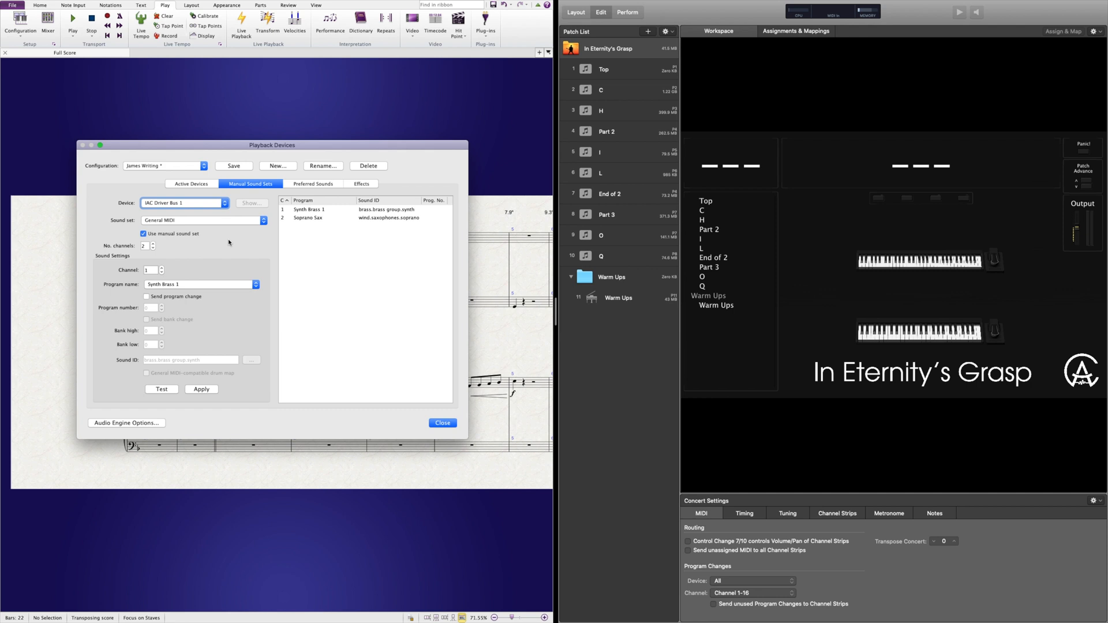
pyautogui.click(206, 204)
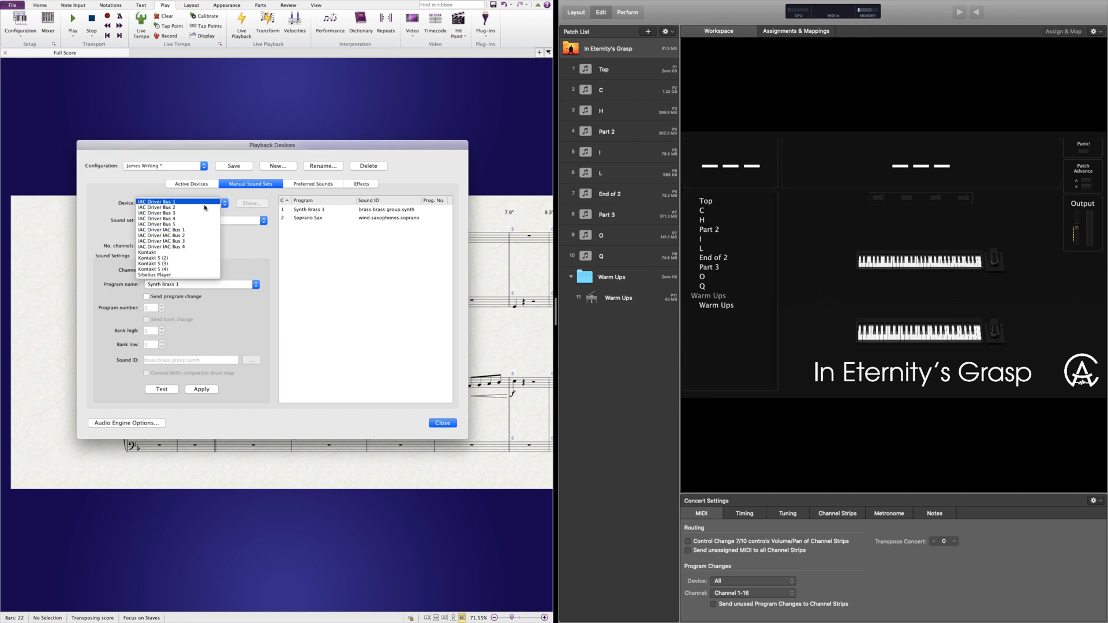
pyautogui.click(185, 214)
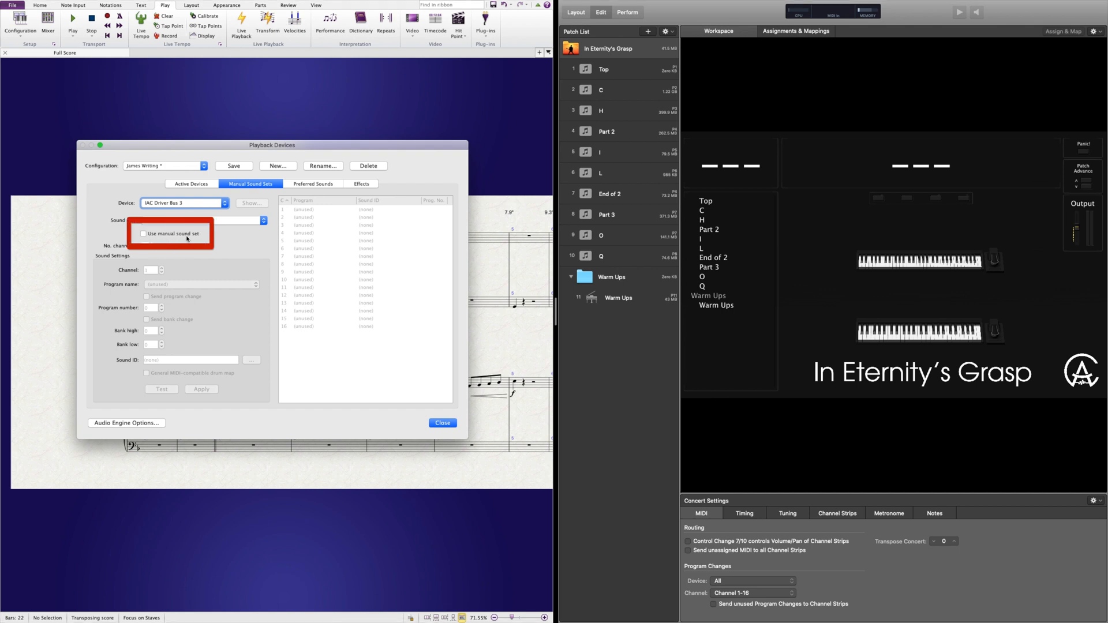
pyautogui.click(144, 234)
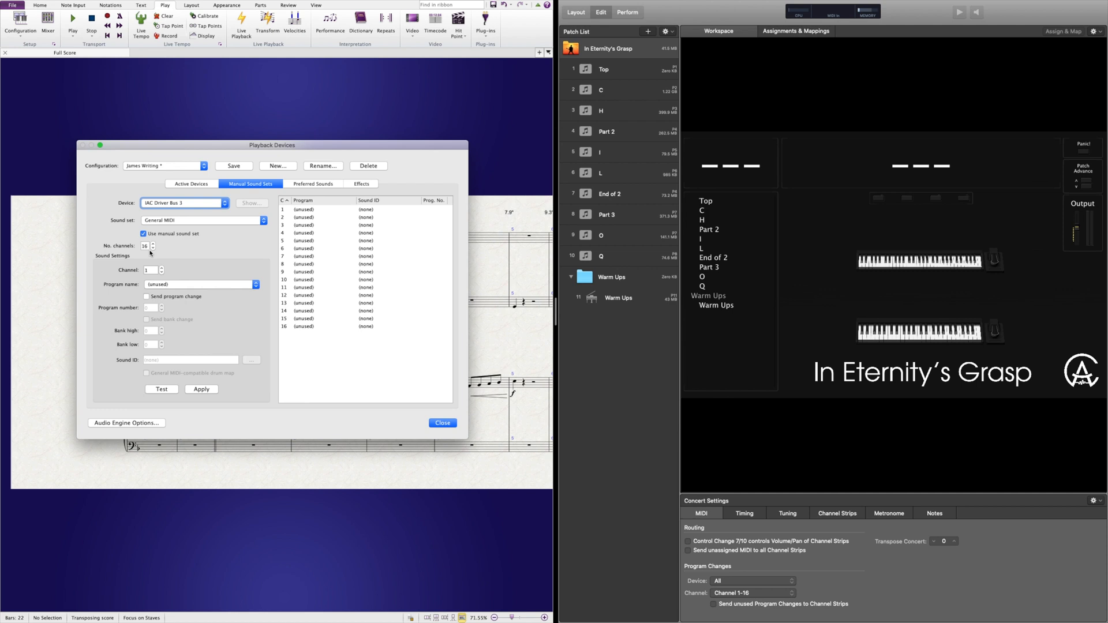
# Assign the Alto Sax program to channel 1 of IAC Driver Bus 3 and apply it.
pyautogui.click(167, 284)
pyautogui.click(188, 272)
pyautogui.click(202, 391)
# Assign the Muted French Horn program to channel 2 of IAC Driver Bus 3, and save the playback configuration.
pyautogui.click(162, 268)
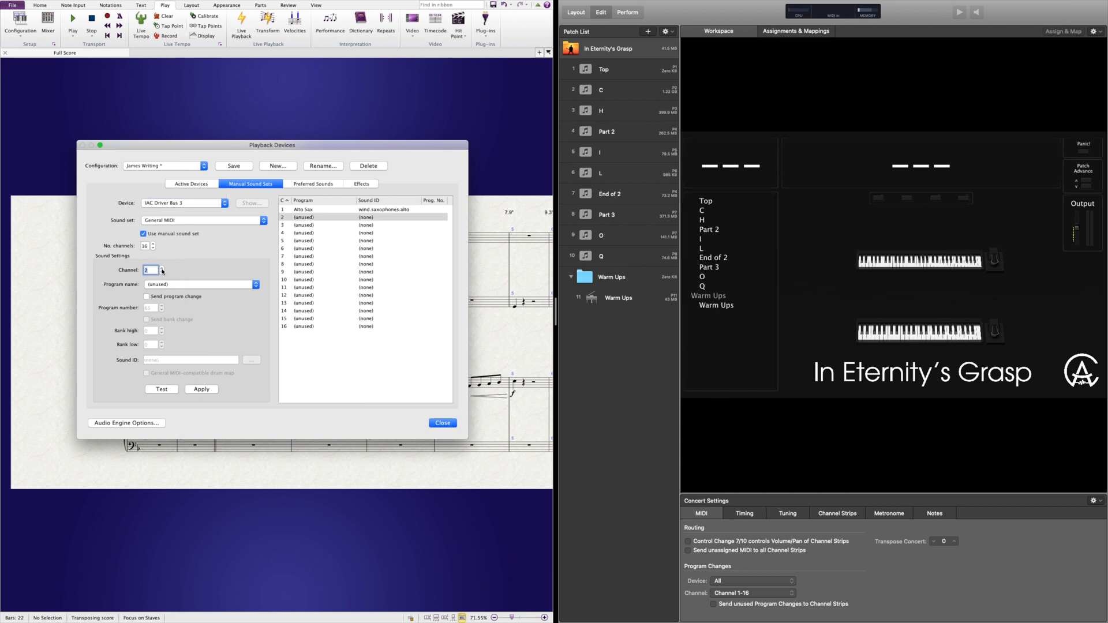
pyautogui.click(182, 285)
pyautogui.click(184, 243)
pyautogui.click(201, 390)
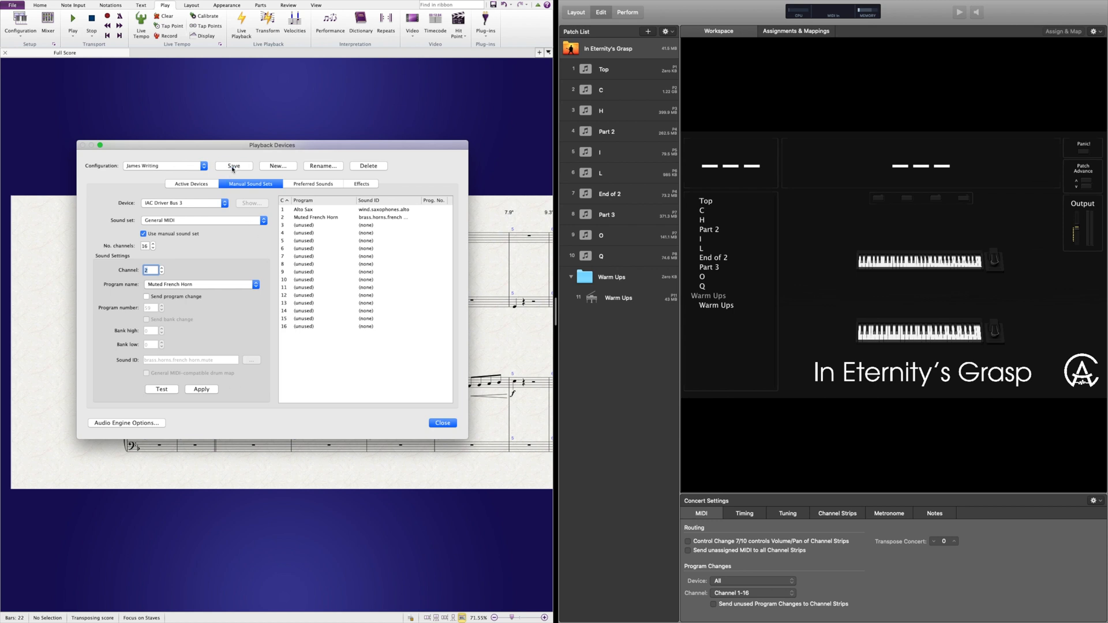
pyautogui.click(441, 423)
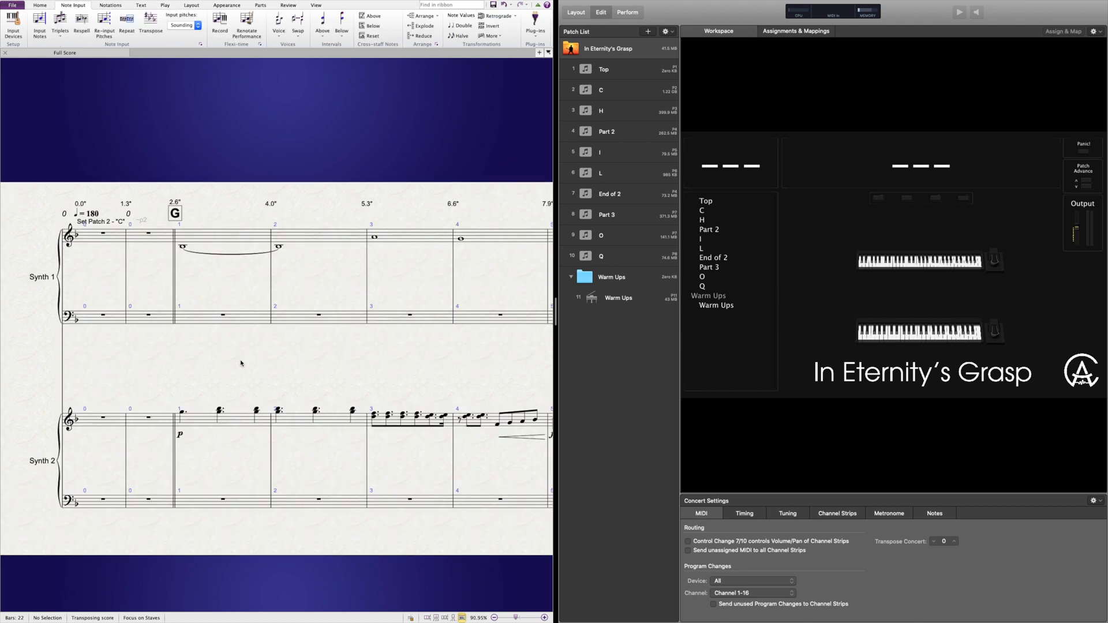
# Show the Mixer and route the first two Synth strips to IAC Driver Bus 1.
pyautogui.press('m')
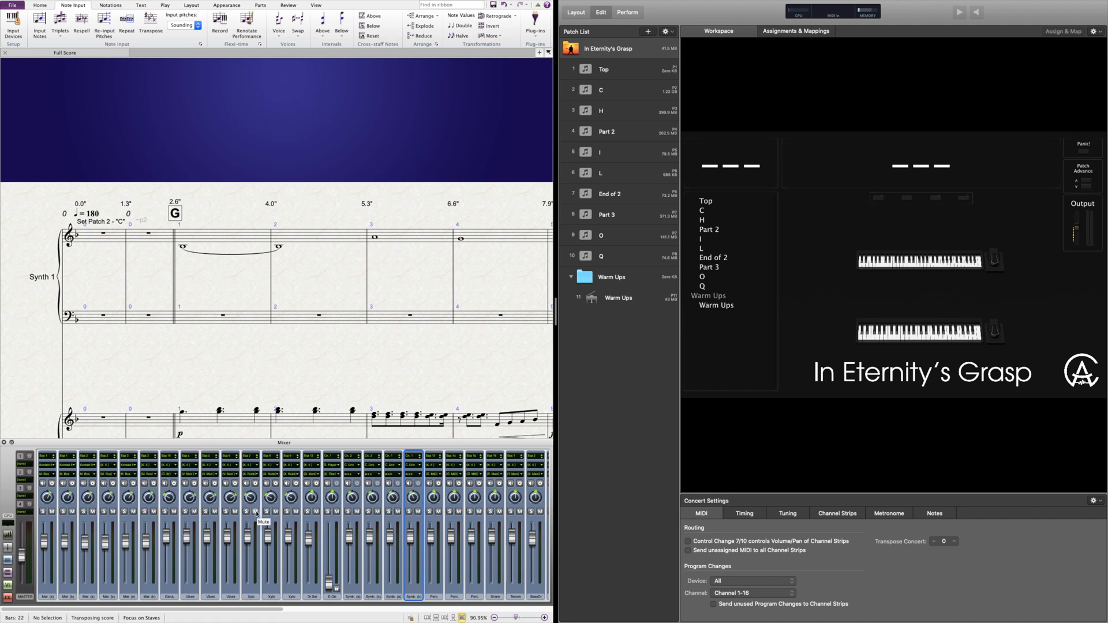
pyautogui.moveTo(286, 500)
pyautogui.click(8, 536)
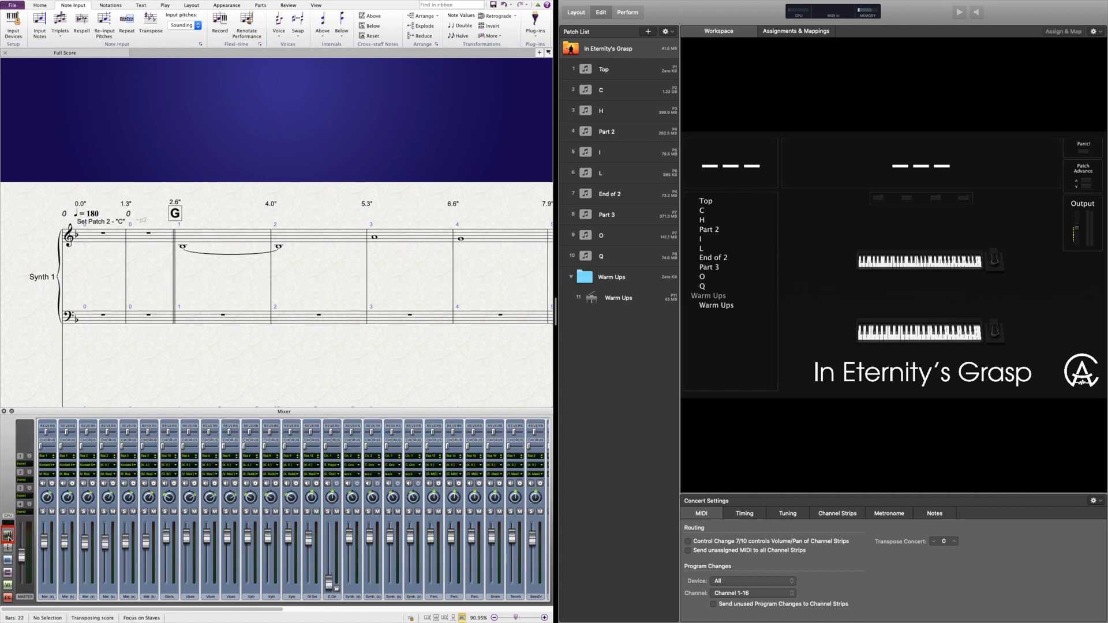
pyautogui.click(8, 537)
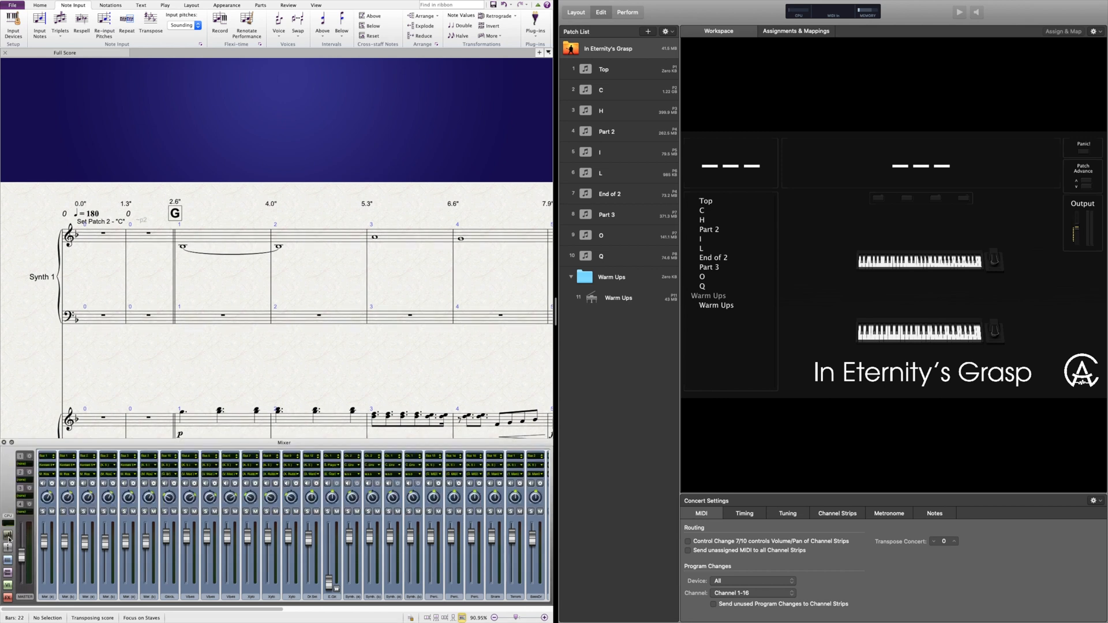
pyautogui.click(359, 474)
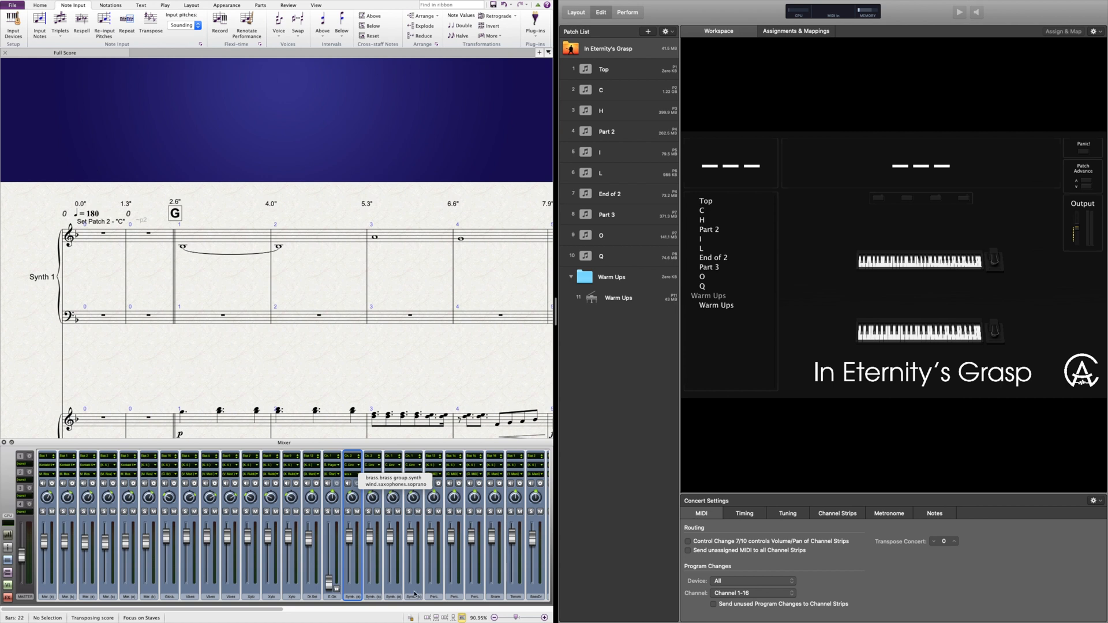
pyautogui.click(358, 467)
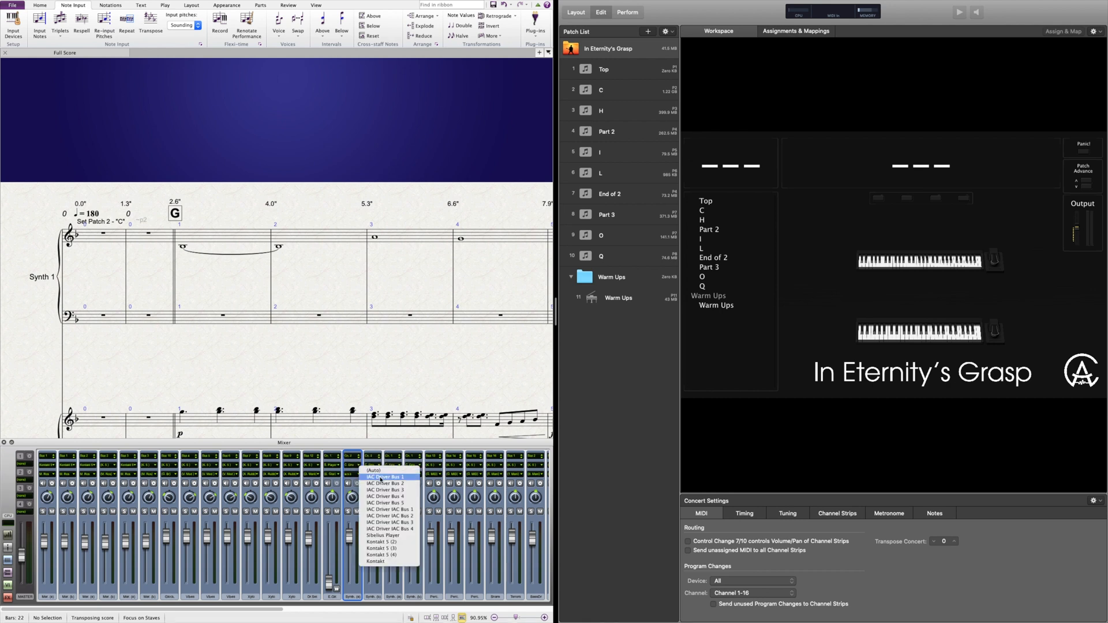
pyautogui.click(380, 479)
pyautogui.click(380, 465)
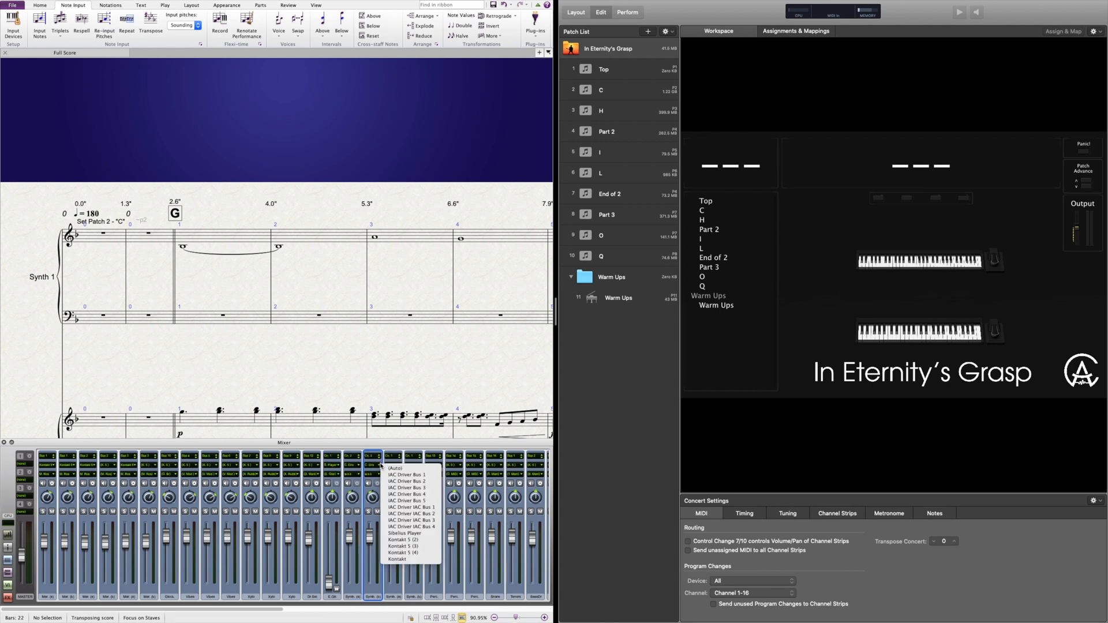
pyautogui.click(398, 469)
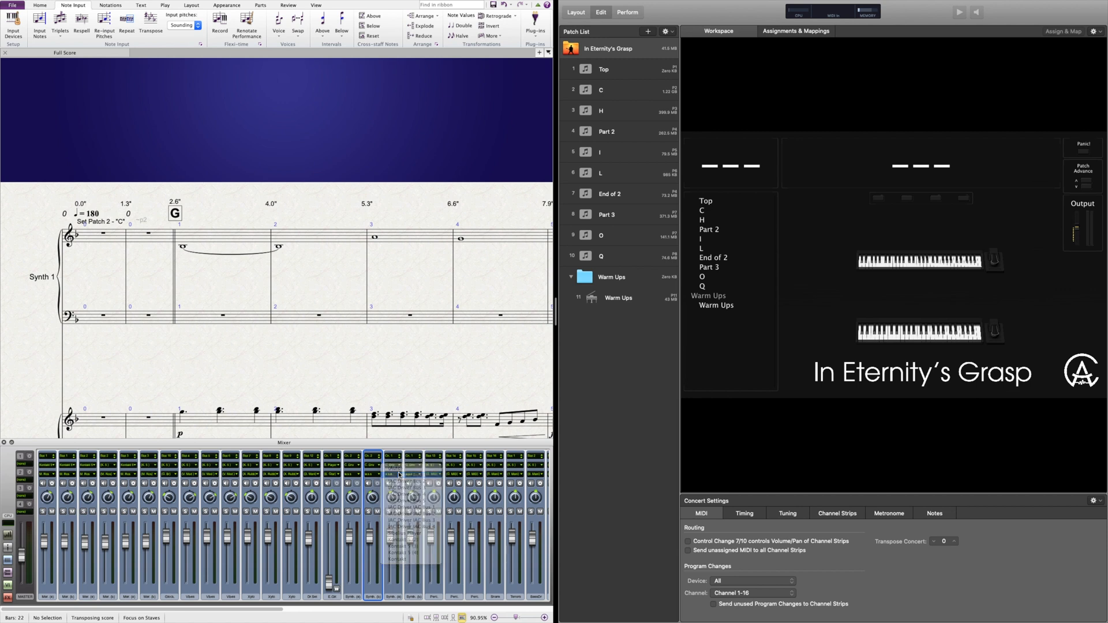
# Route the third and fourth Synth strips in the Mixer to IAC Driver Bus 2.
pyautogui.click(397, 468)
pyautogui.click(416, 484)
pyautogui.click(419, 467)
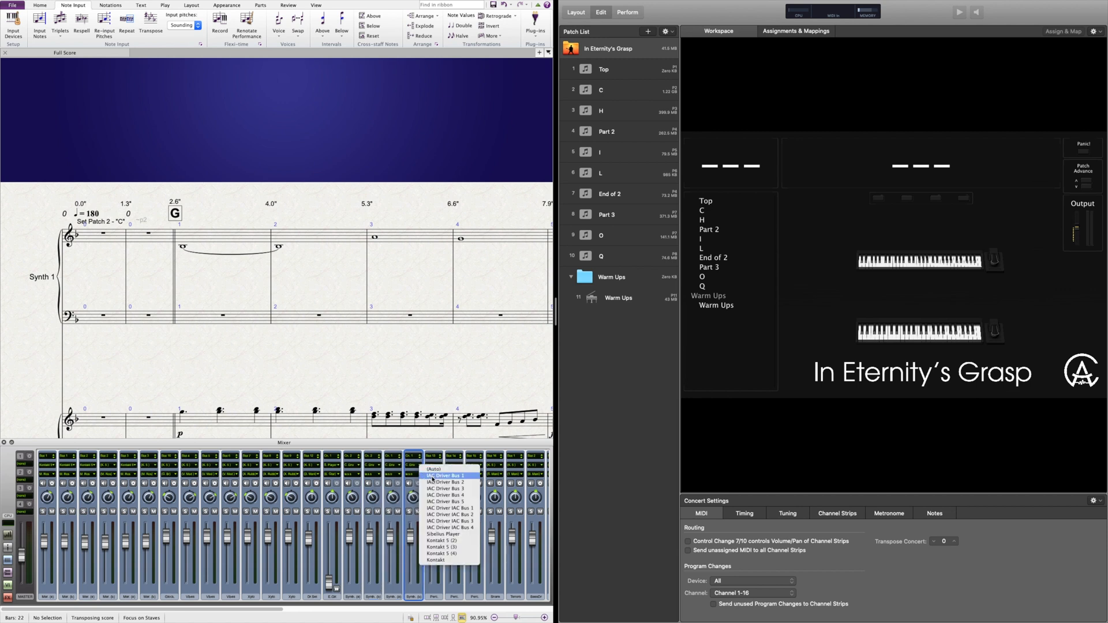
pyautogui.click(435, 484)
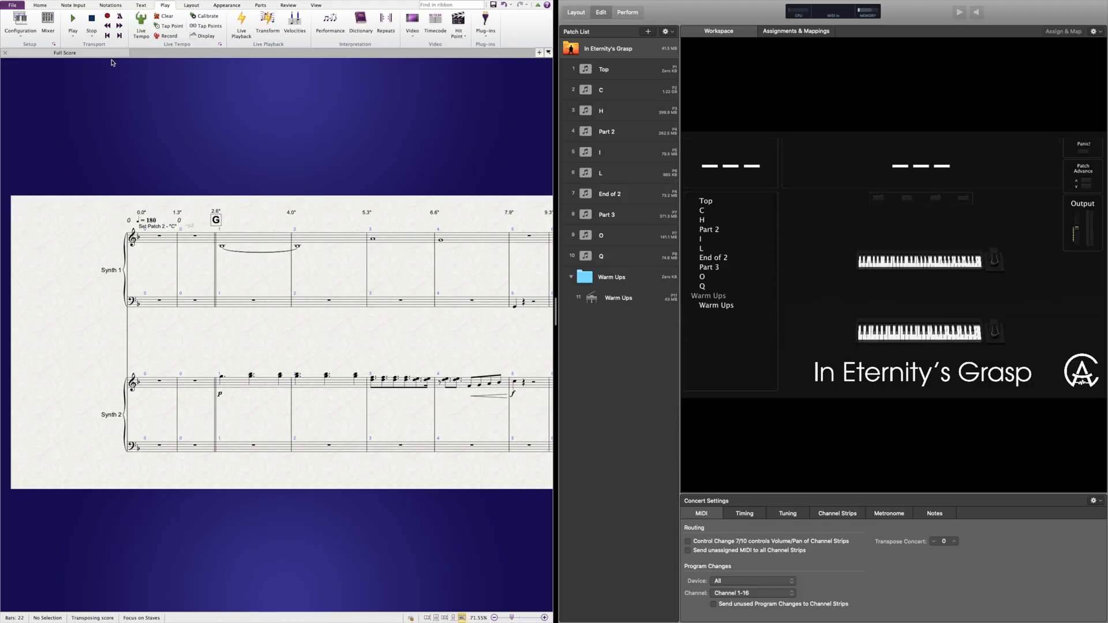
# Check which MIDI devices are enabled in the input device preferences and accept the dialog.
pyautogui.click(74, 6)
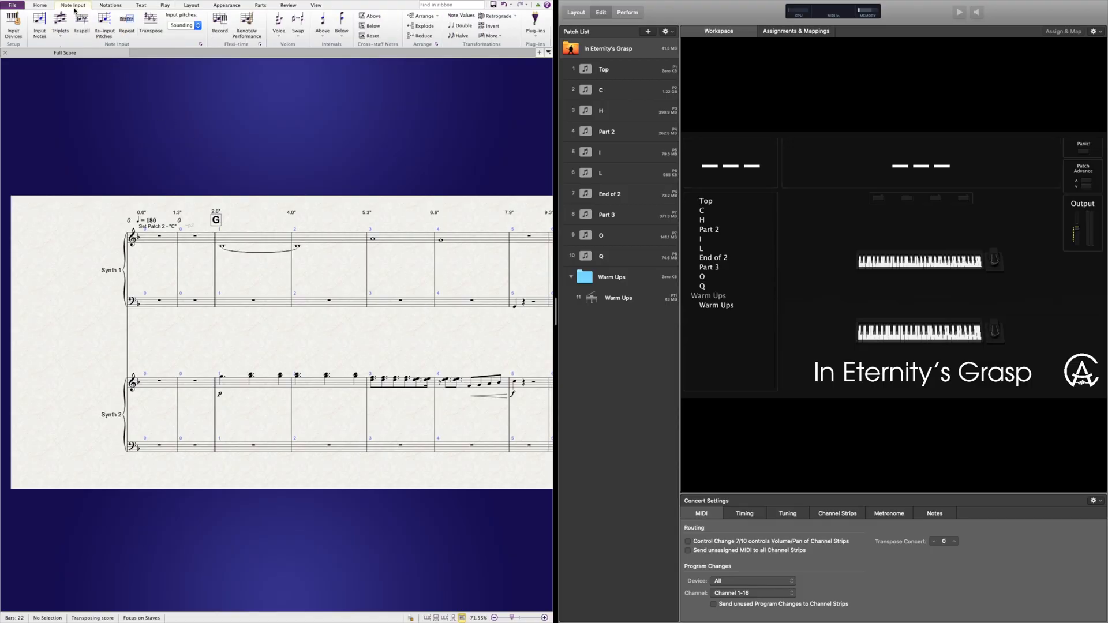
pyautogui.click(12, 27)
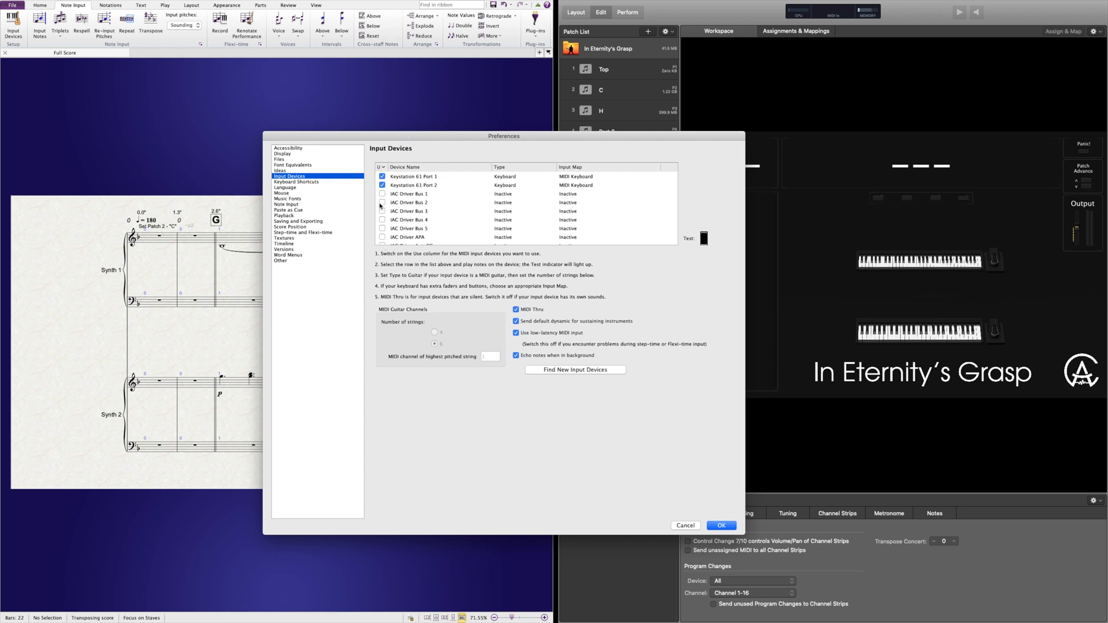
pyautogui.scroll(2, 394, 205)
pyautogui.click(721, 525)
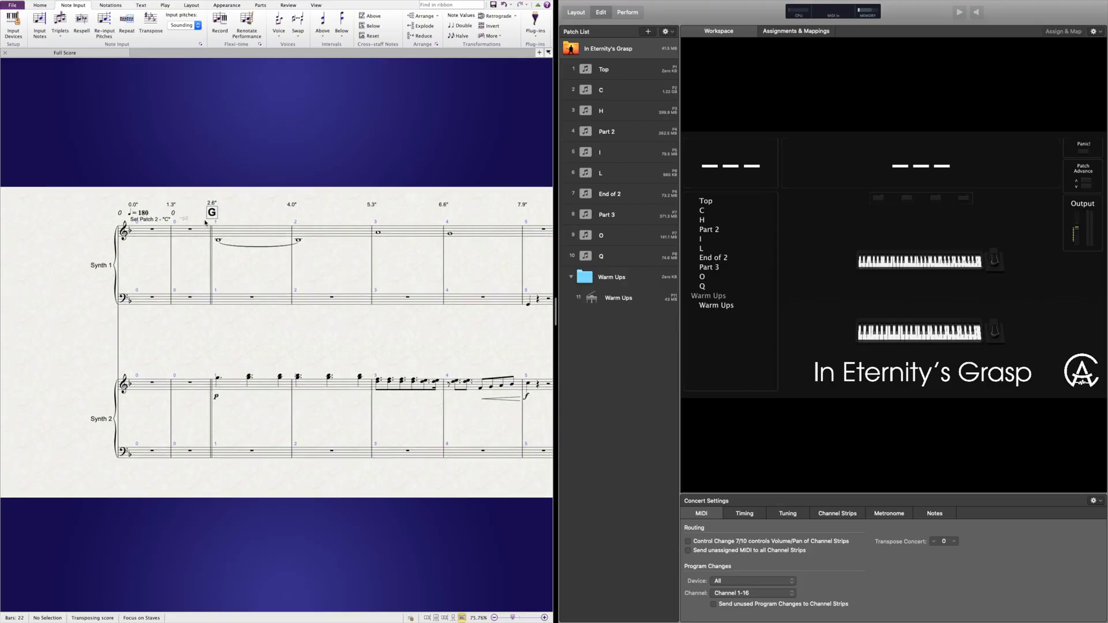
# Examine the hidden ~p2 patch-change text above the opening bars of the Synth 1 staff.
pyautogui.scroll(5, 205, 223)
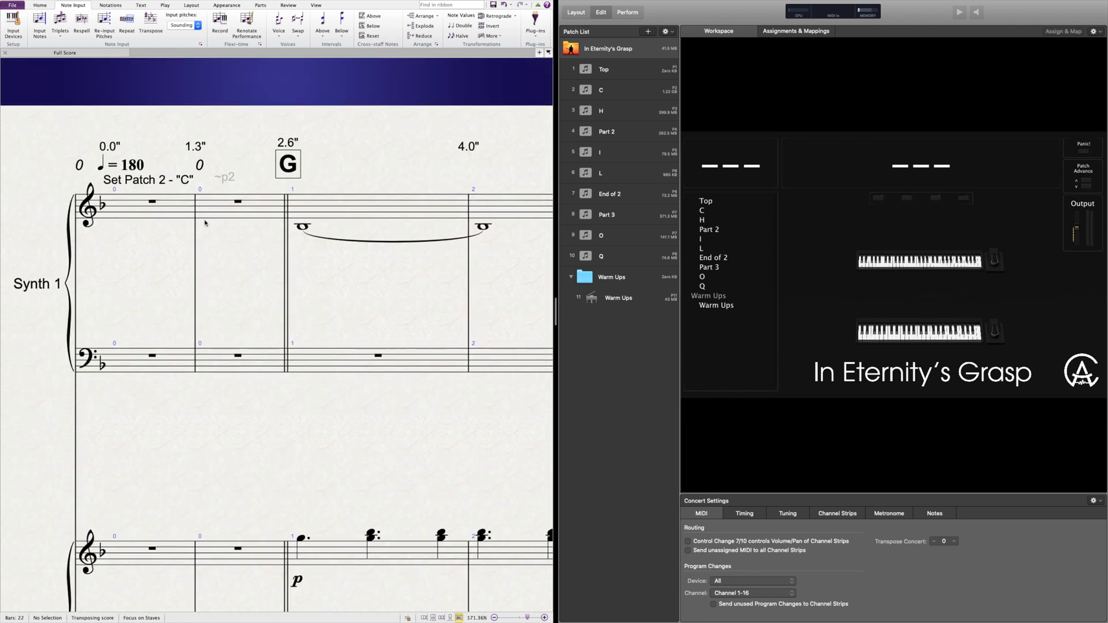
pyautogui.scroll(3, 256, 208)
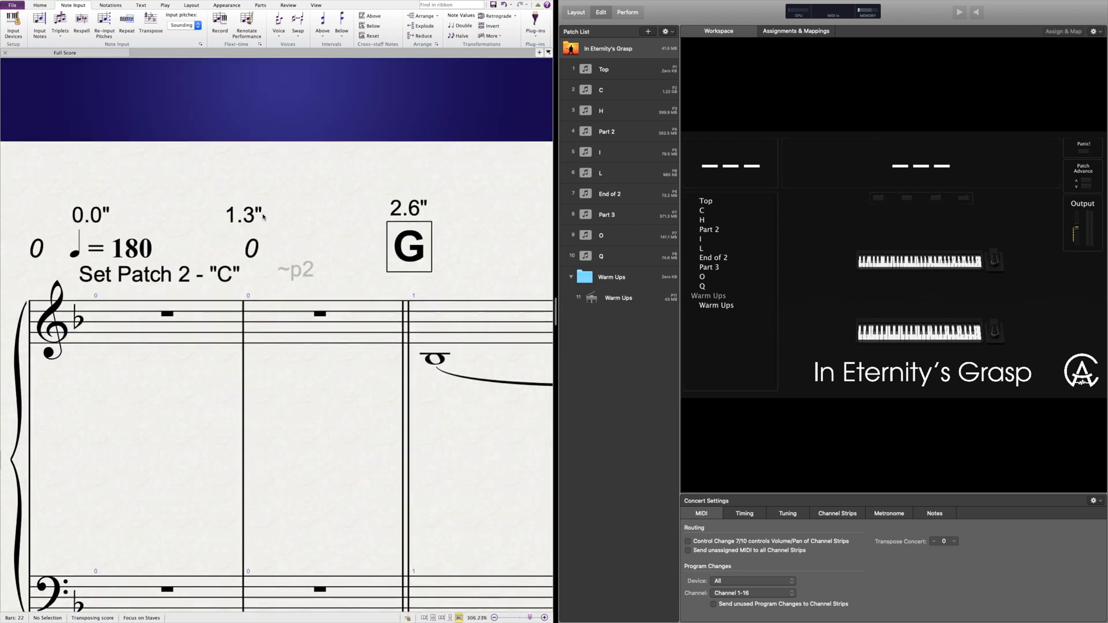
pyautogui.click(299, 271)
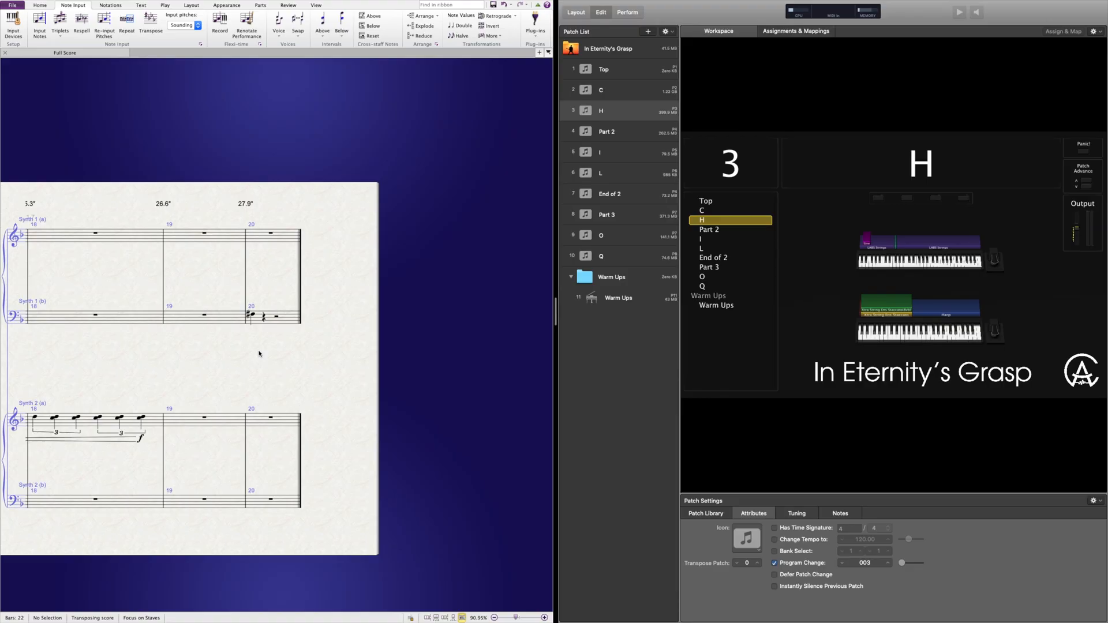
# Turn on Send unassigned MIDI to all Channel Strips for the In Eternity's Grasp concert in MainStage, and play the Sibelius score from bar 19.
pyautogui.click(620, 52)
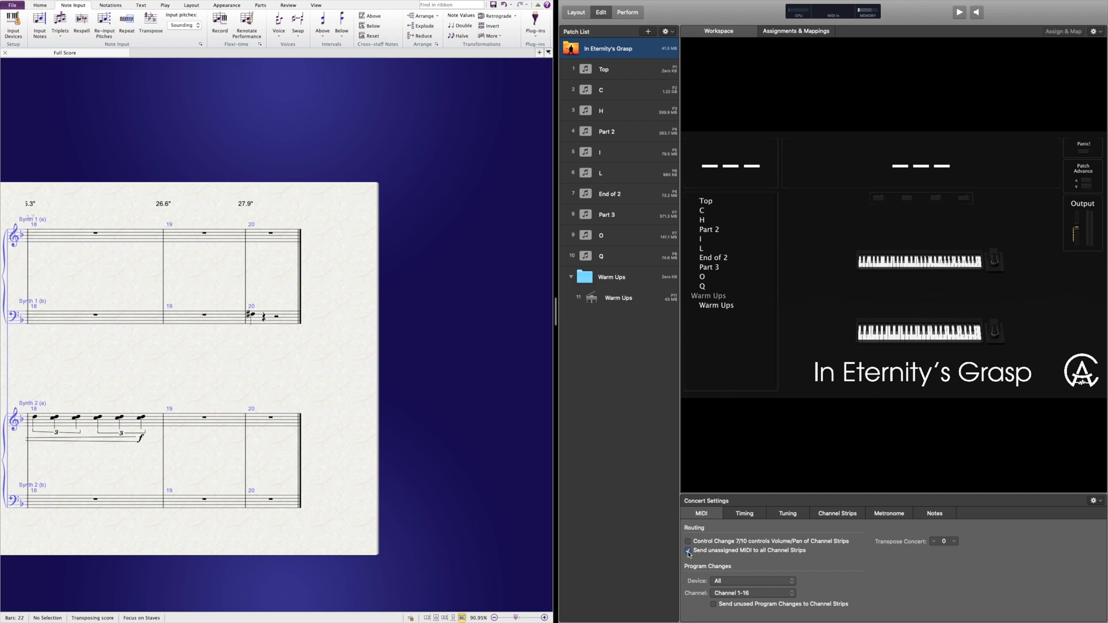
pyautogui.click(163, 260)
pyautogui.press('space')
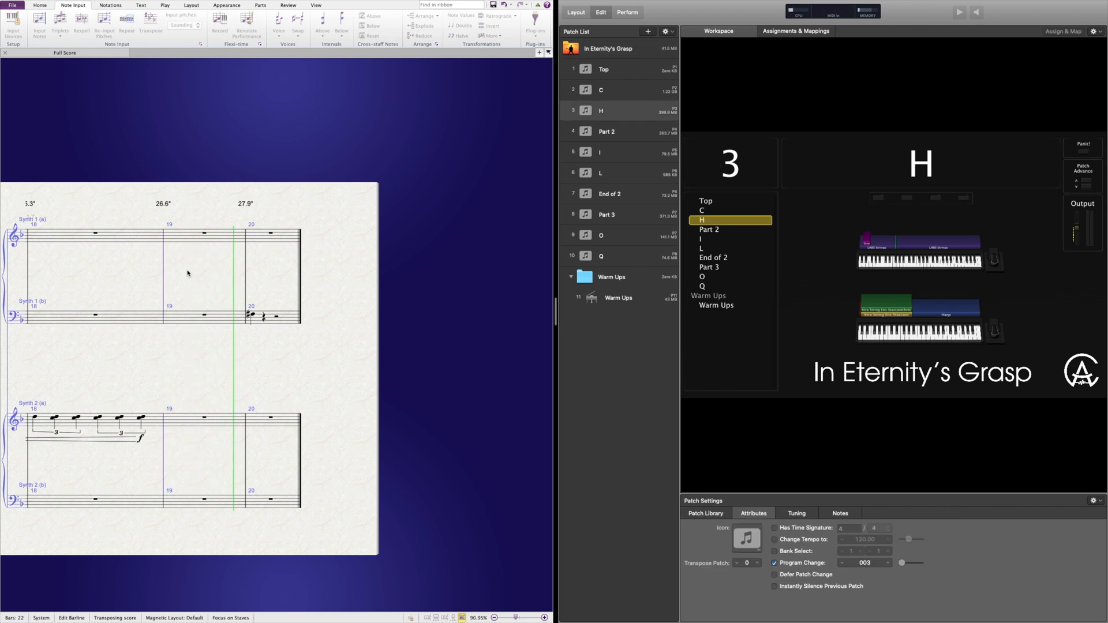
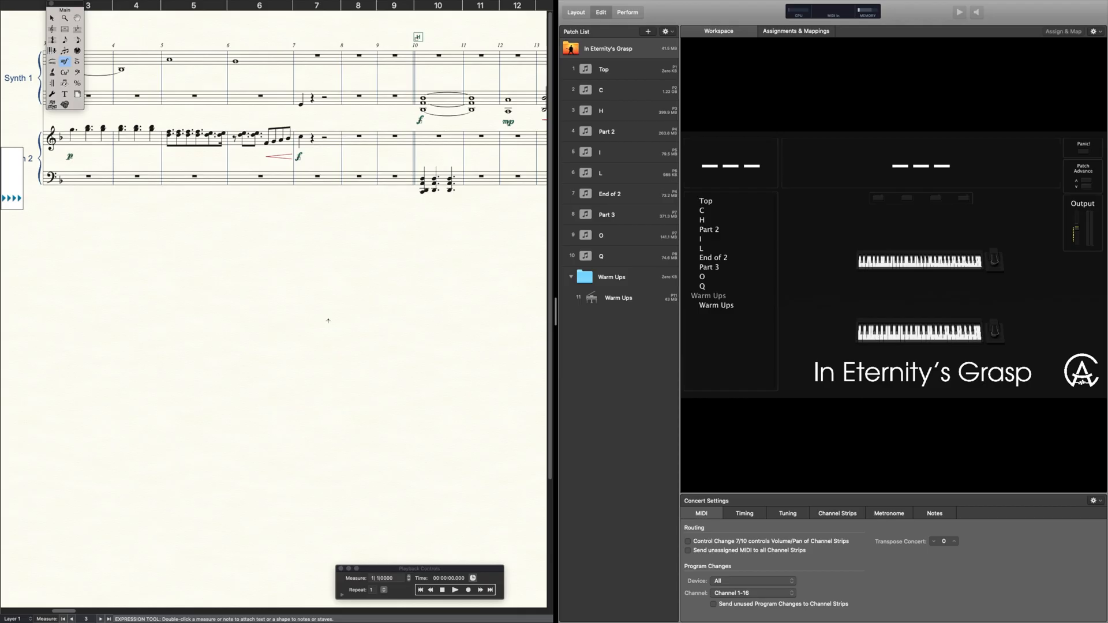
# In Finale's MIDI/Internal Speaker Setup, set playback to the MIDI System and confirm the settings.
pyautogui.moveTo(158, 3)
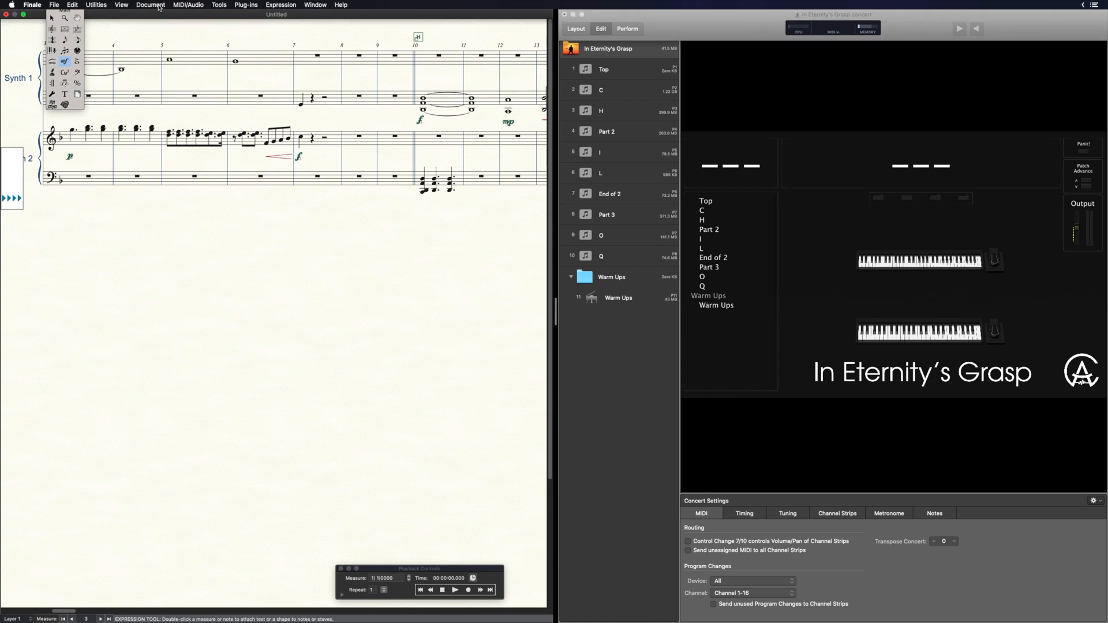
pyautogui.click(181, 5)
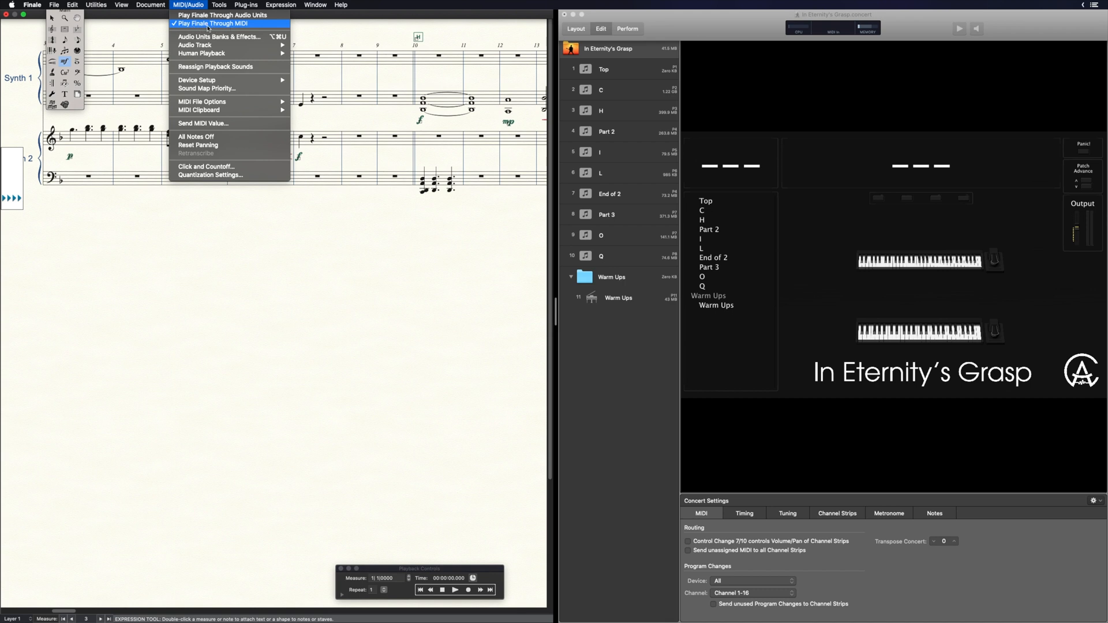
pyautogui.moveTo(249, 81)
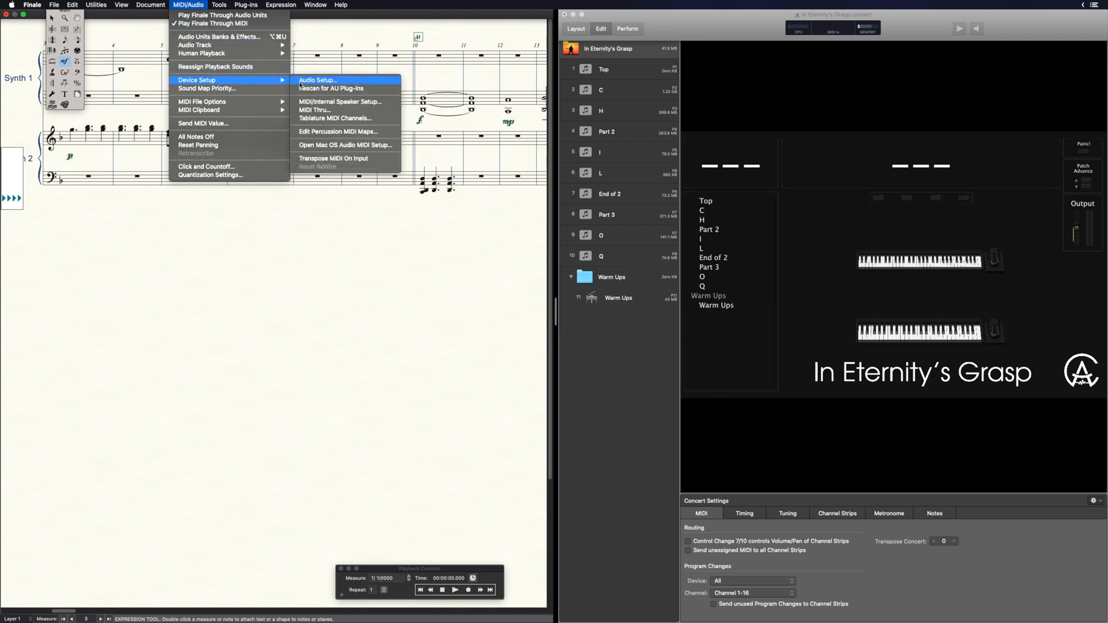
pyautogui.click(360, 106)
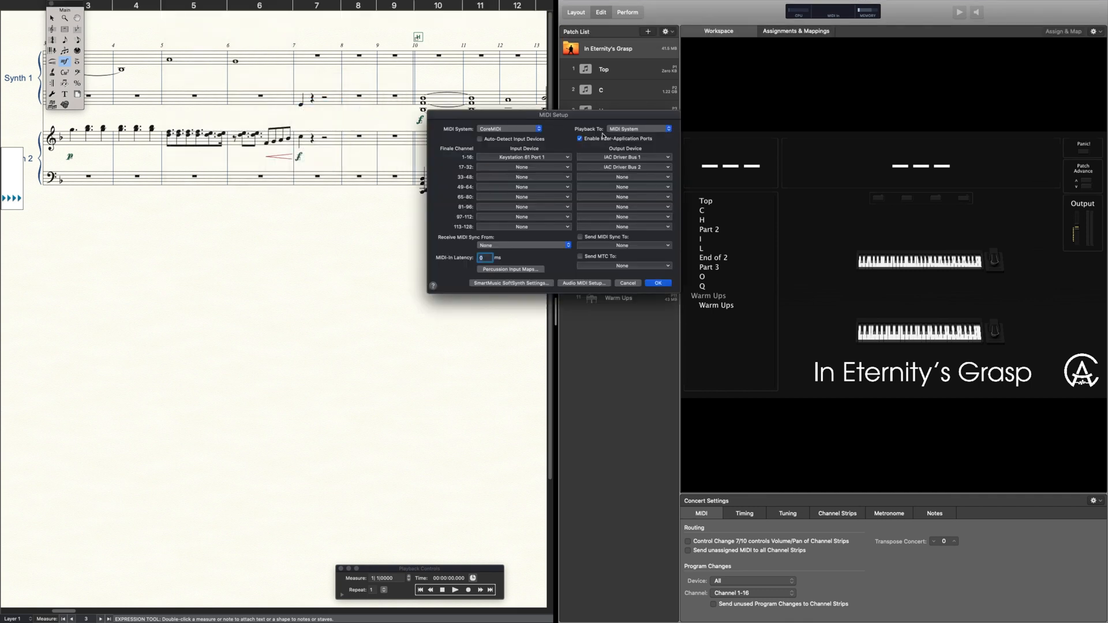
pyautogui.click(624, 132)
pyautogui.click(624, 132)
pyautogui.click(660, 284)
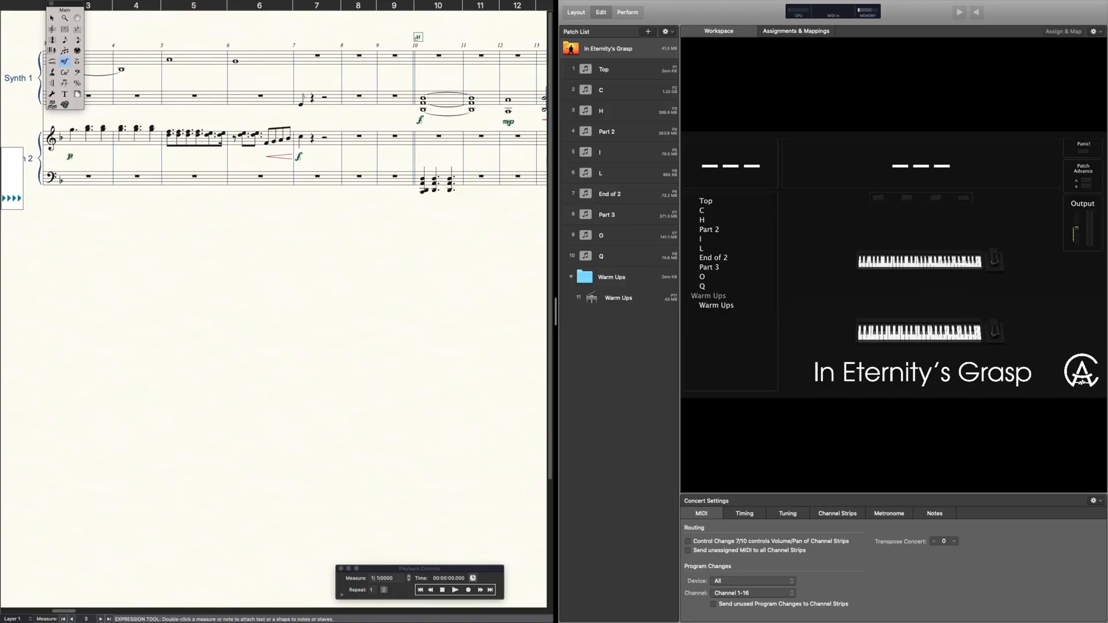
pyautogui.moveTo(270, 3)
pyautogui.click(189, 5)
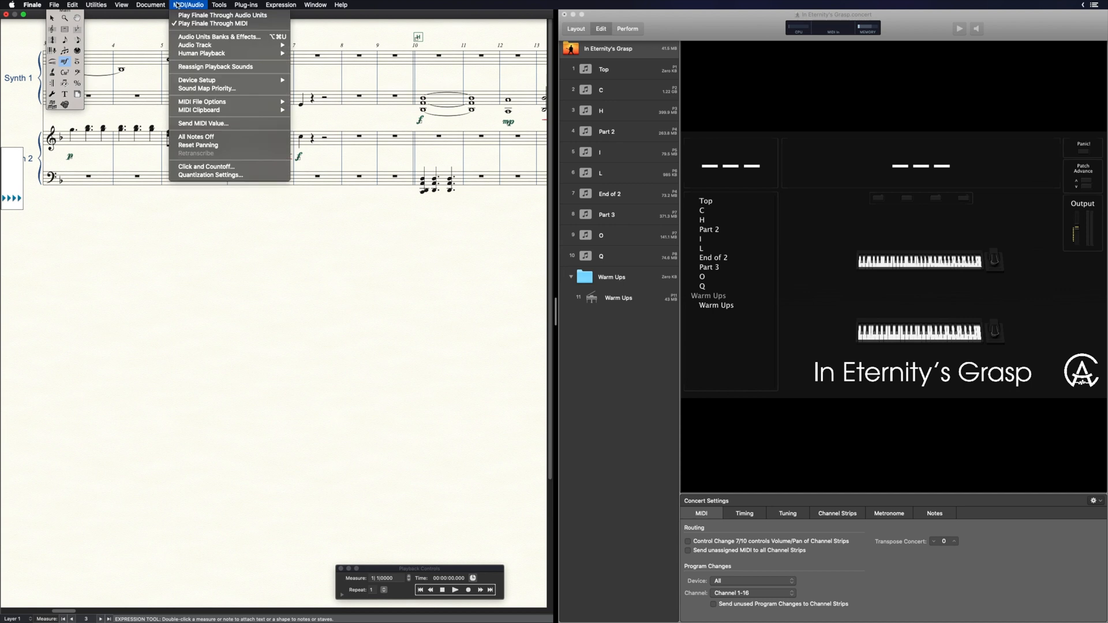
pyautogui.moveTo(243, 80)
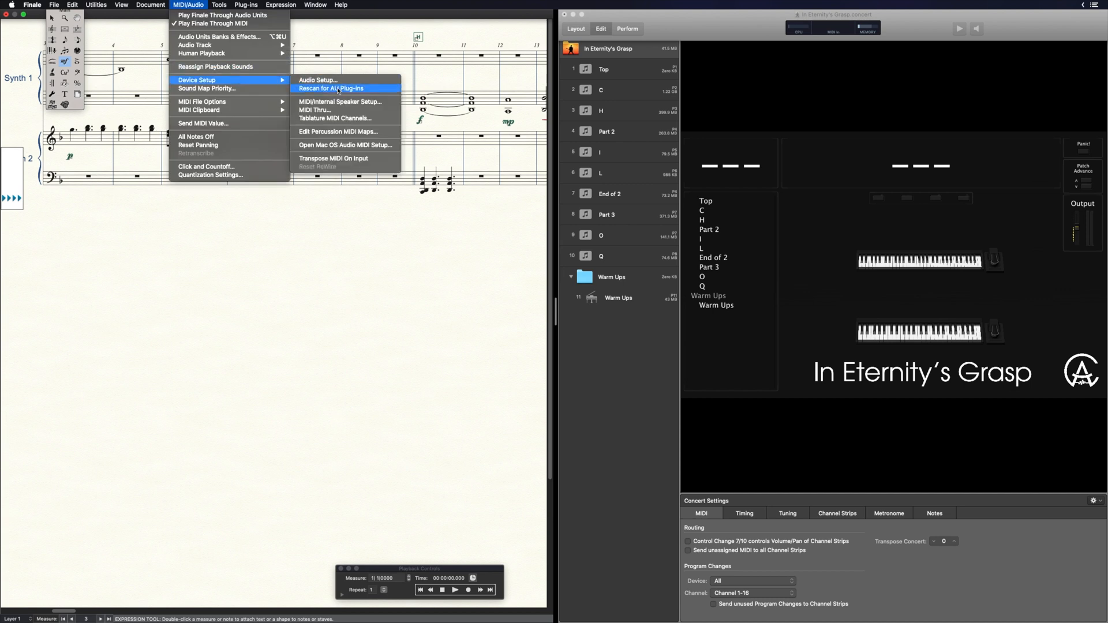
pyautogui.click(341, 111)
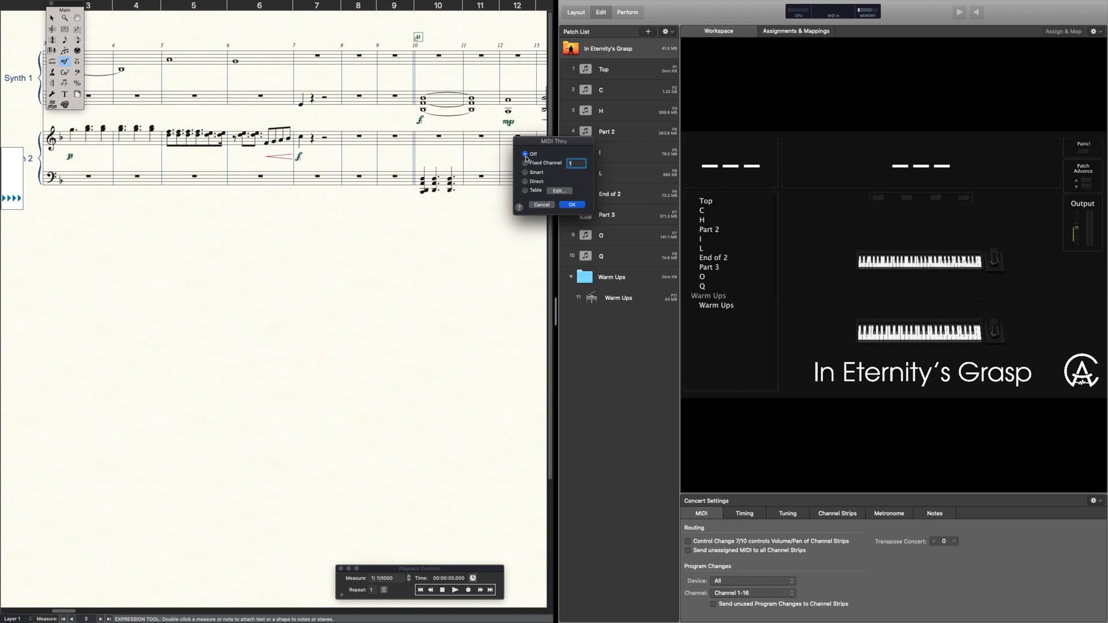
pyautogui.click(572, 205)
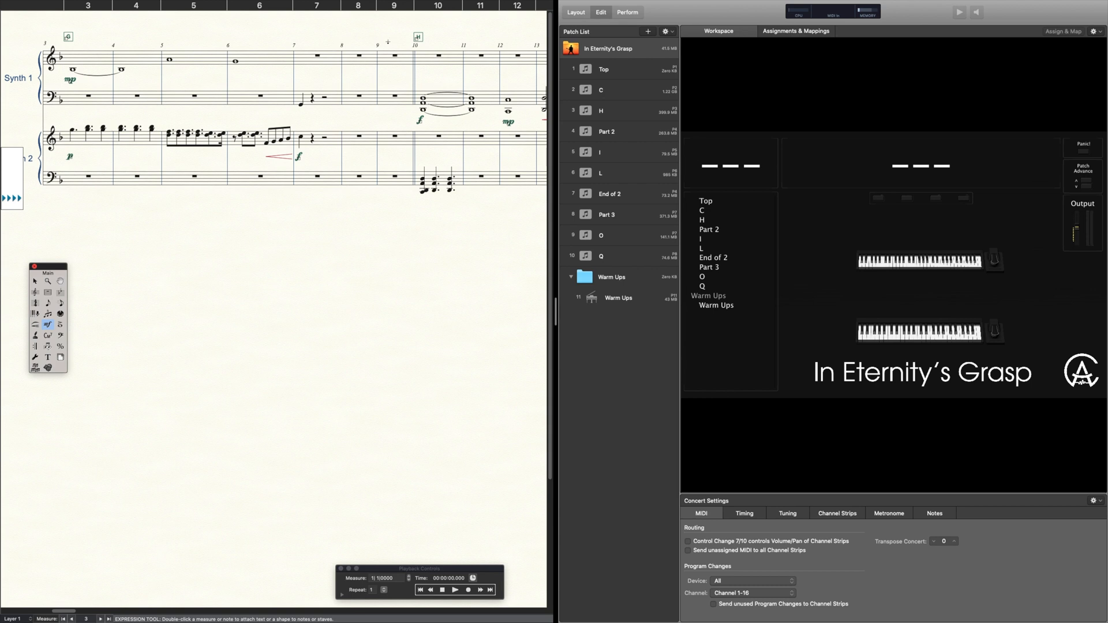
# Create a miscellaneous expression in Finale with the text P5 and the description Program Change 5.
pyautogui.doubleClick(388, 42)
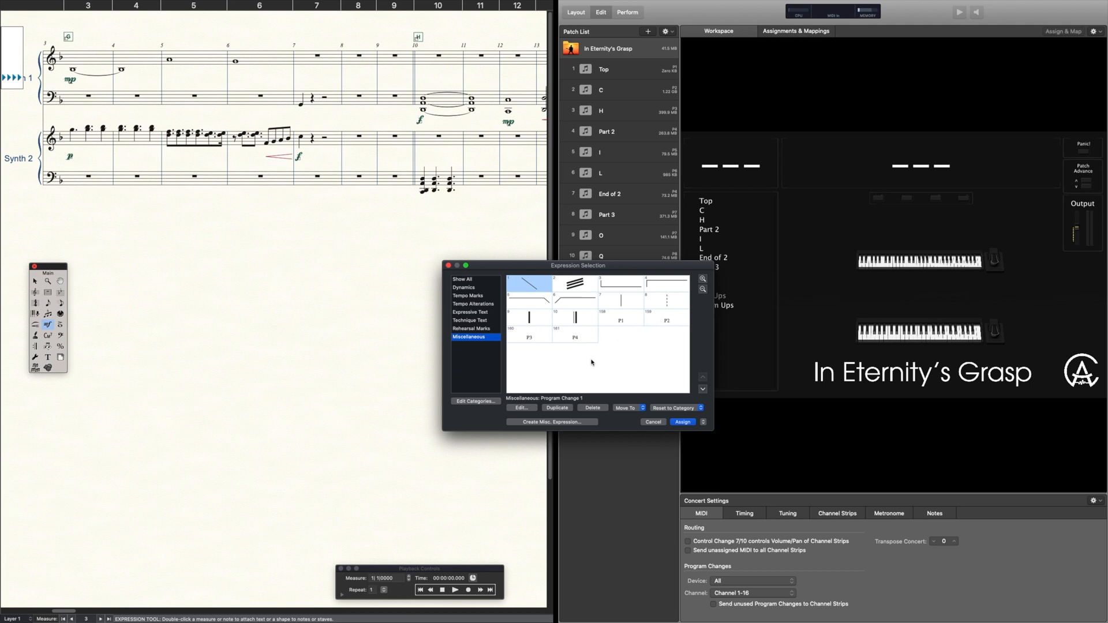
pyautogui.click(552, 422)
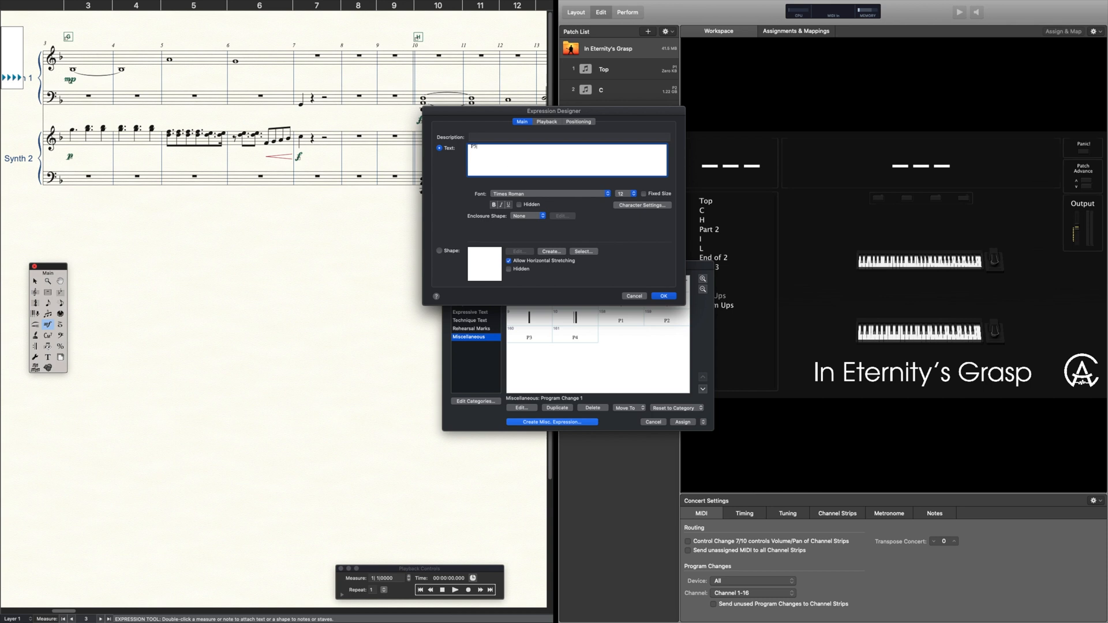
pyautogui.click(481, 137)
pyautogui.write('Program Cha')
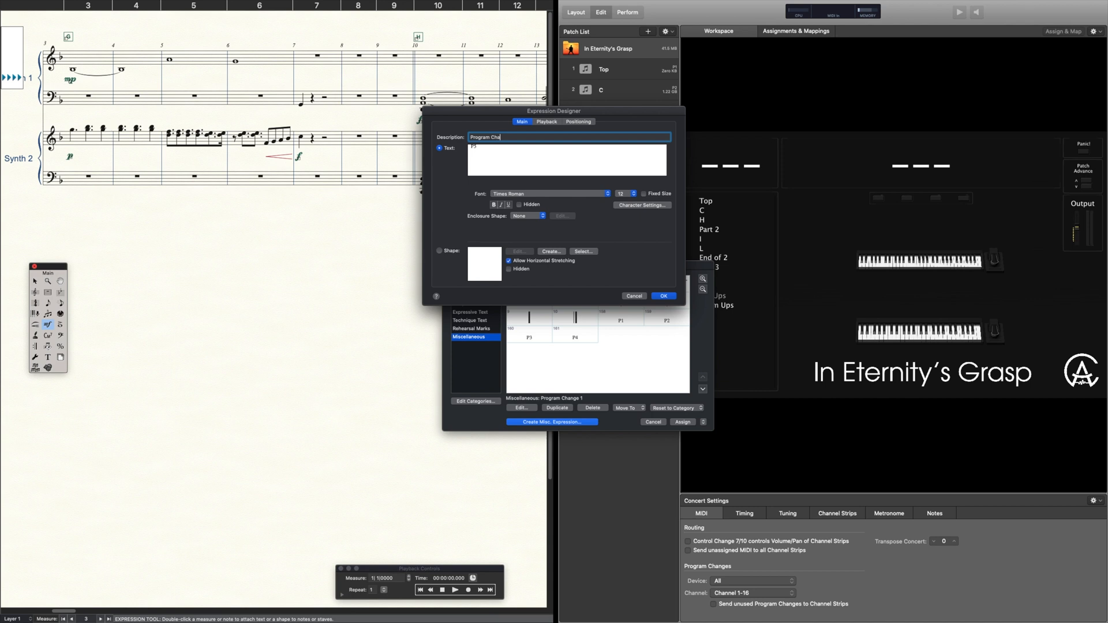
pyautogui.write('nge 5')
# Set the new expression's playback type to Patch with the GM sound 5 : Electric Piano 1, and confirm the expression.
pyautogui.click(546, 122)
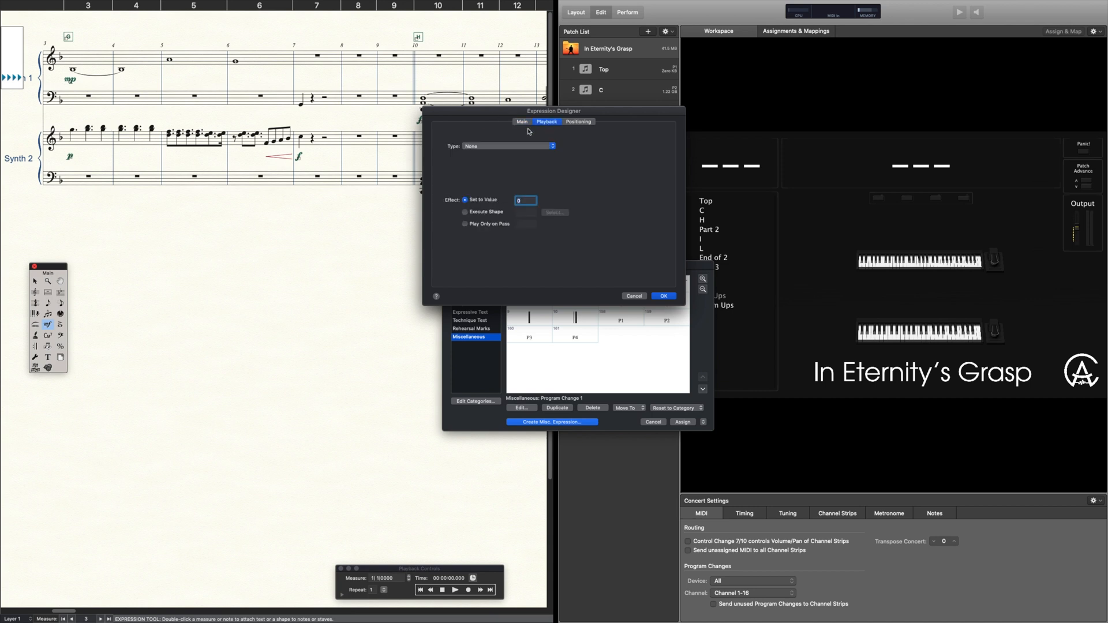
pyautogui.click(484, 148)
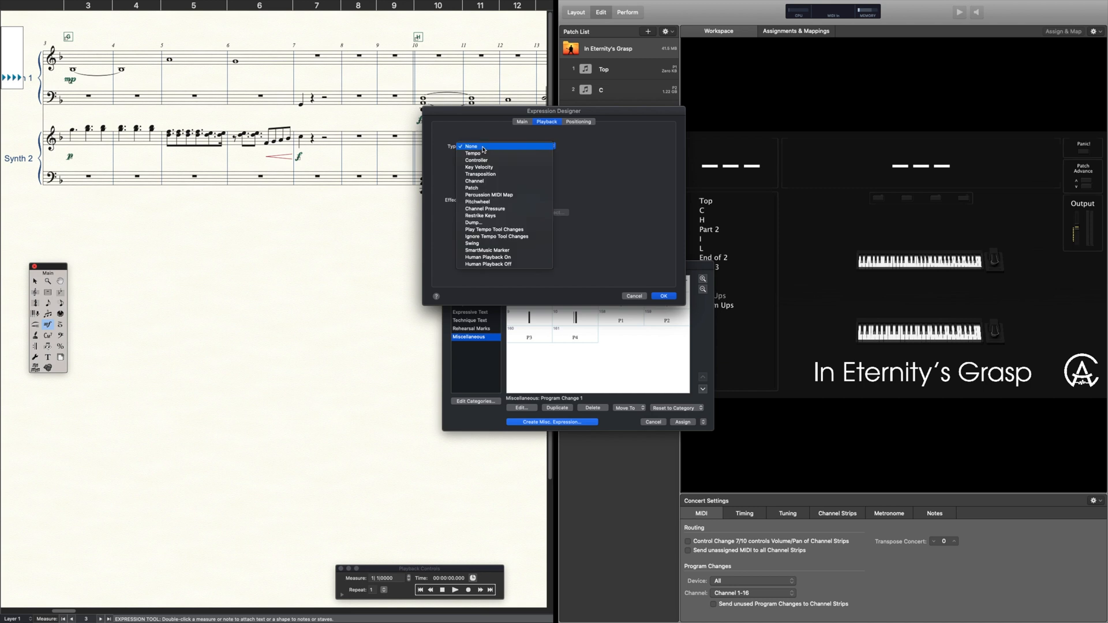
pyautogui.click(490, 188)
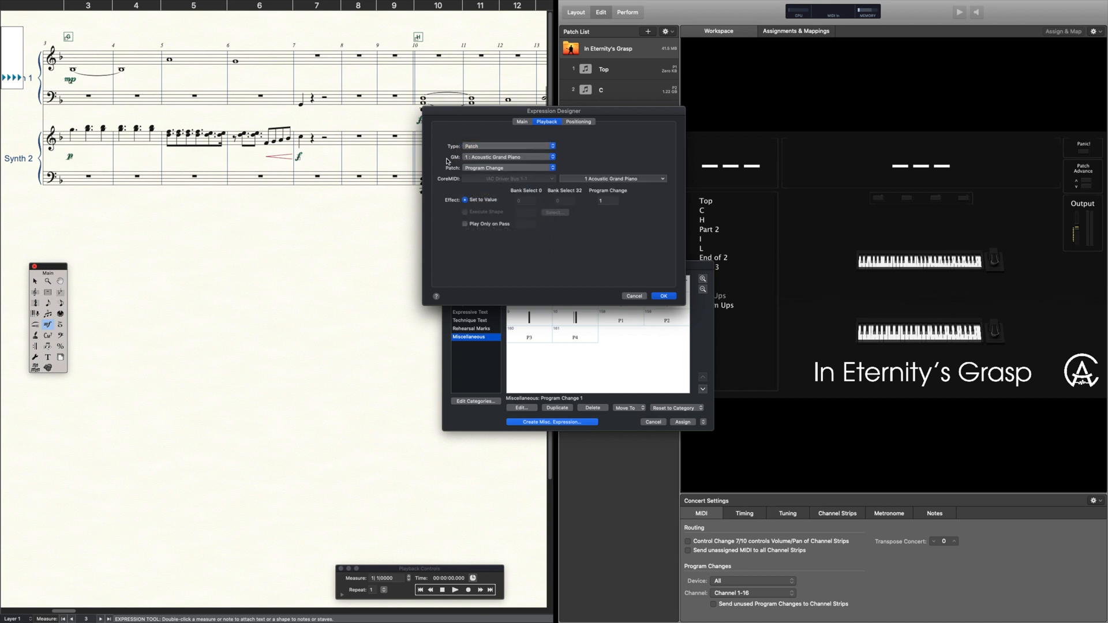
pyautogui.click(497, 158)
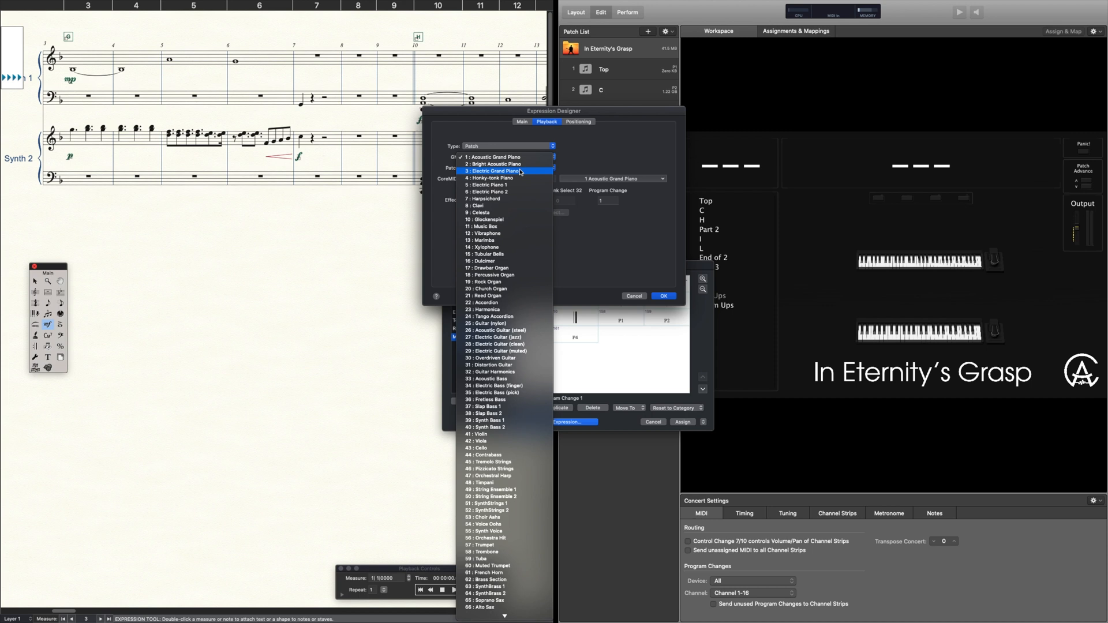
pyautogui.click(468, 185)
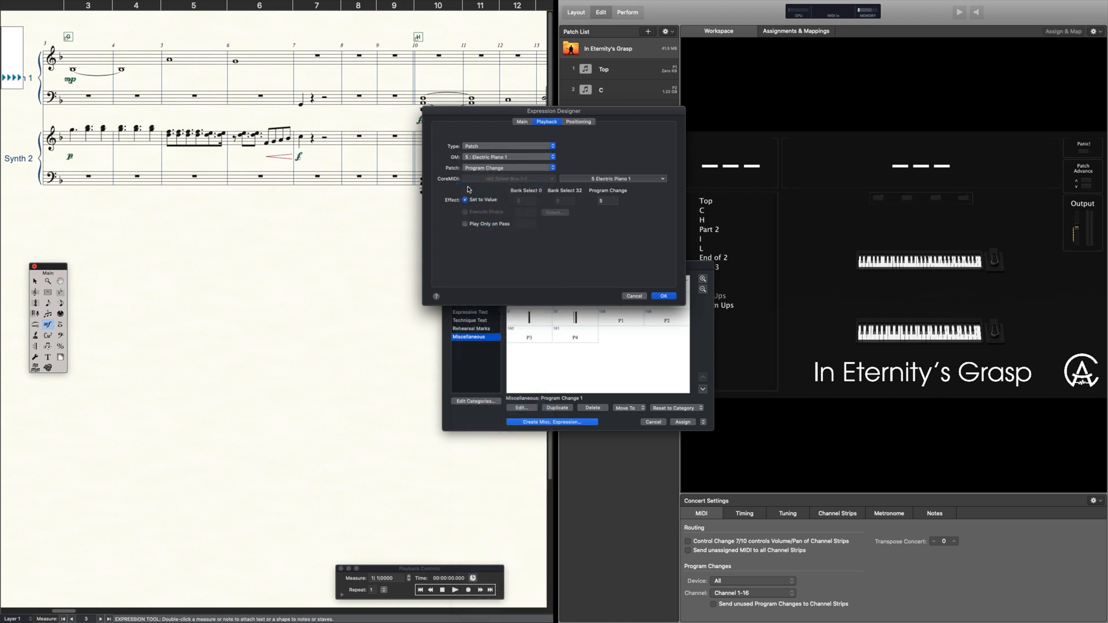
pyautogui.click(663, 296)
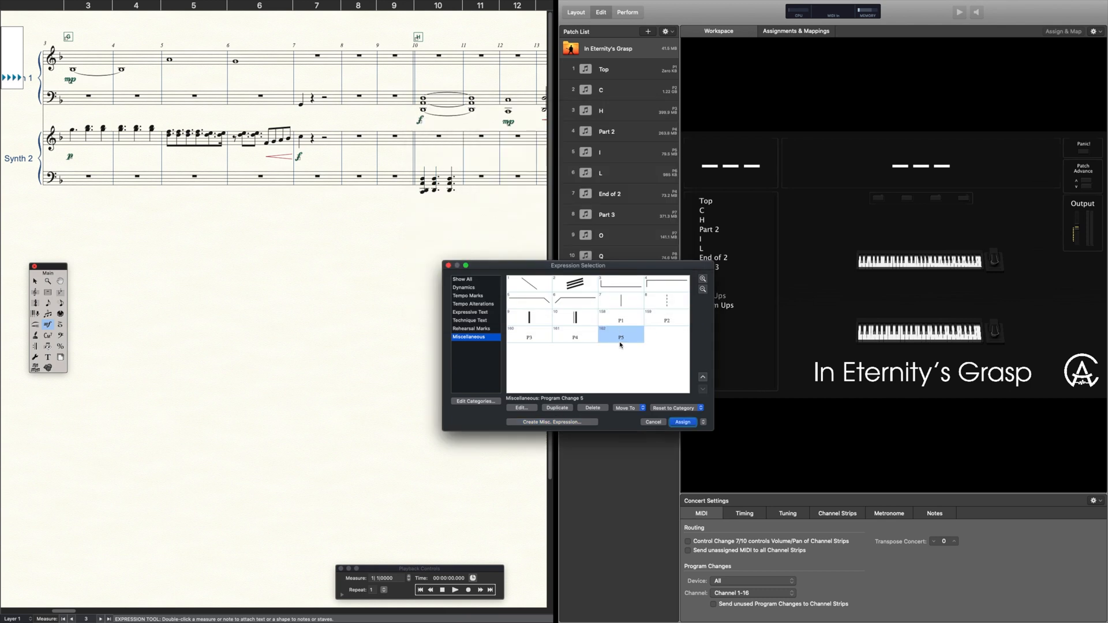
# Assign the P3 program-change expression above measure 9 of the Synth 1 staff, and play the score from measure 1.
pyautogui.click(532, 339)
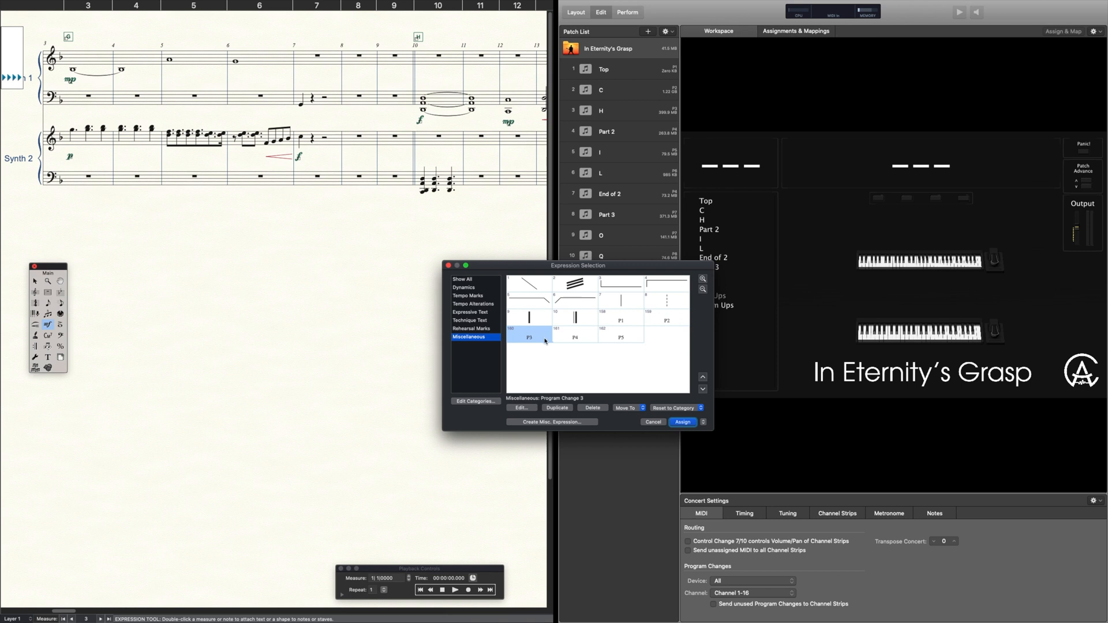
pyautogui.click(682, 423)
pyautogui.press('super+equal')
pyautogui.press('super+equal')
pyautogui.press('super+equal')
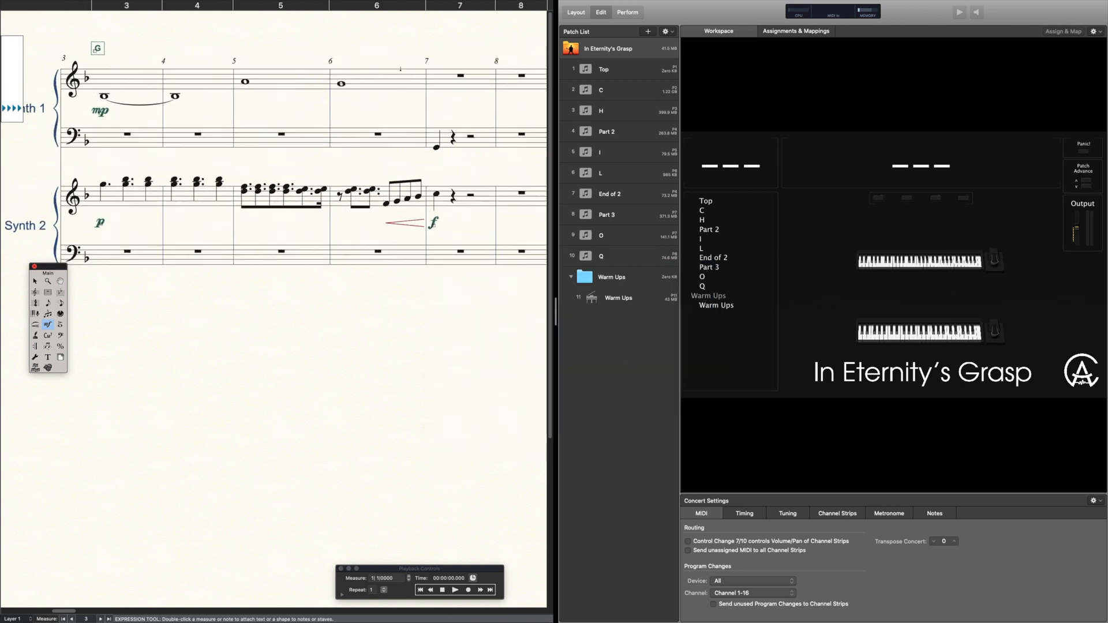
pyautogui.hscroll(8, 401, 69)
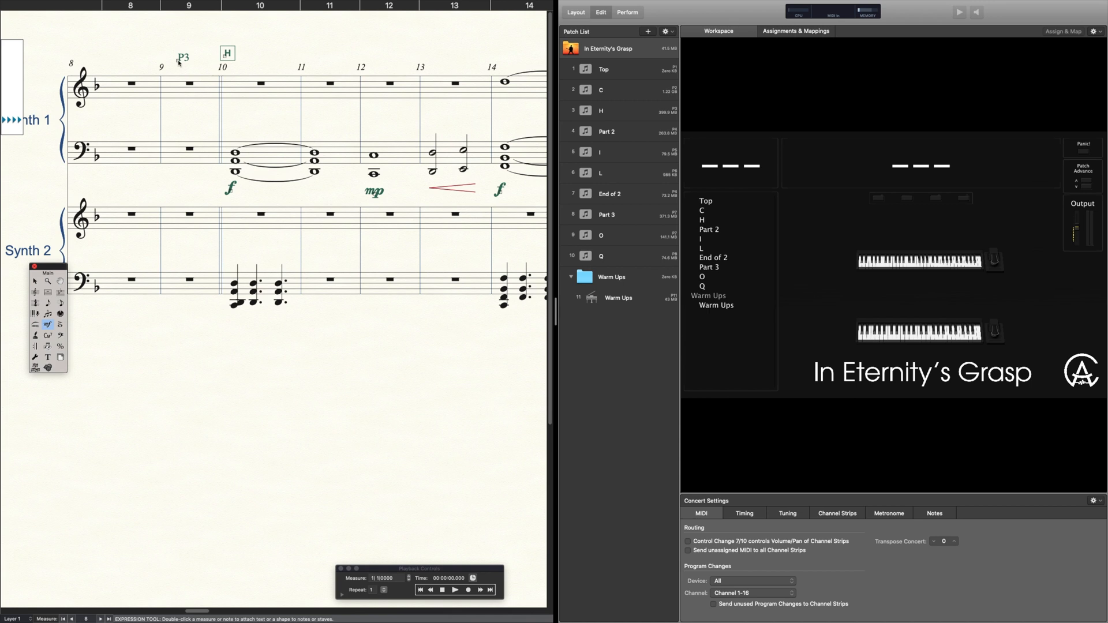
pyautogui.click(180, 60)
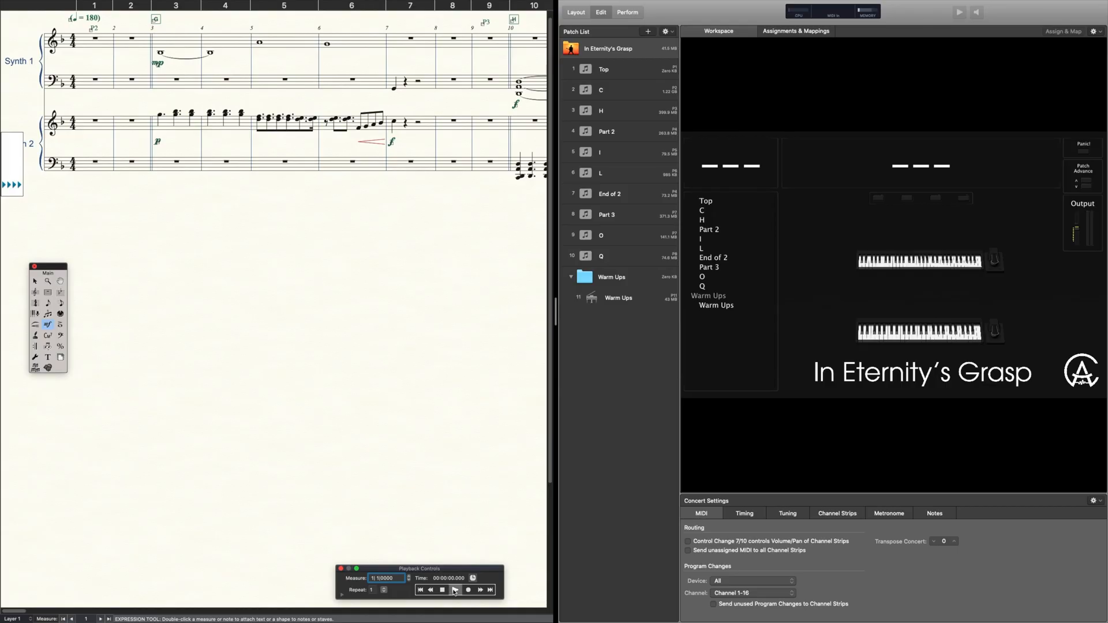
pyautogui.click(455, 590)
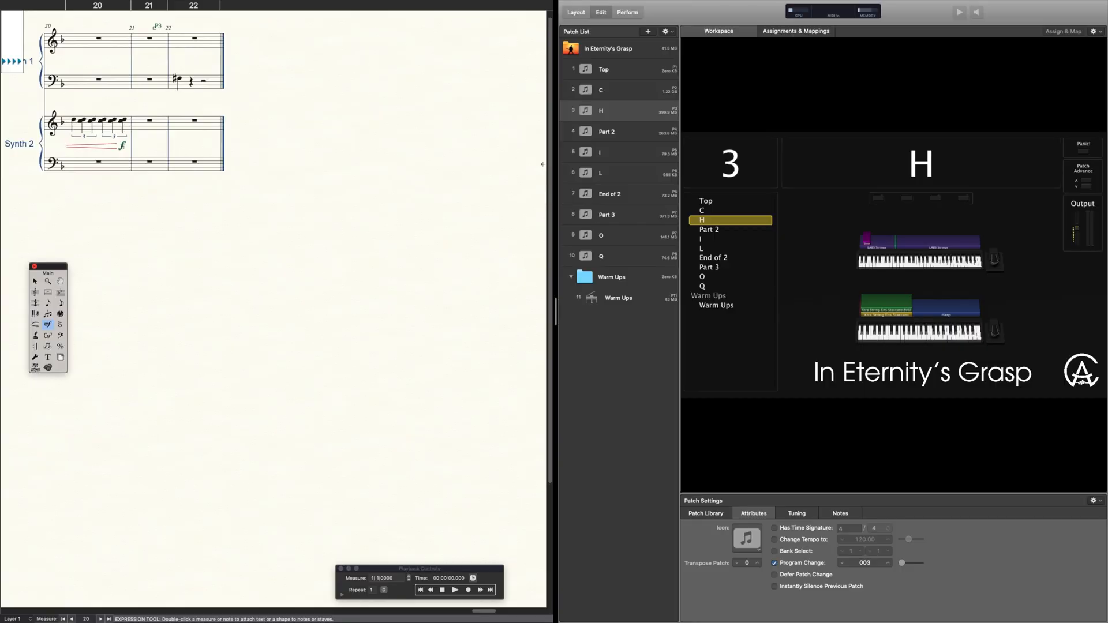
# Enable Send unassigned MIDI to all Channel Strips for the MainStage concert, and play the Finale score again.
pyautogui.click(627, 49)
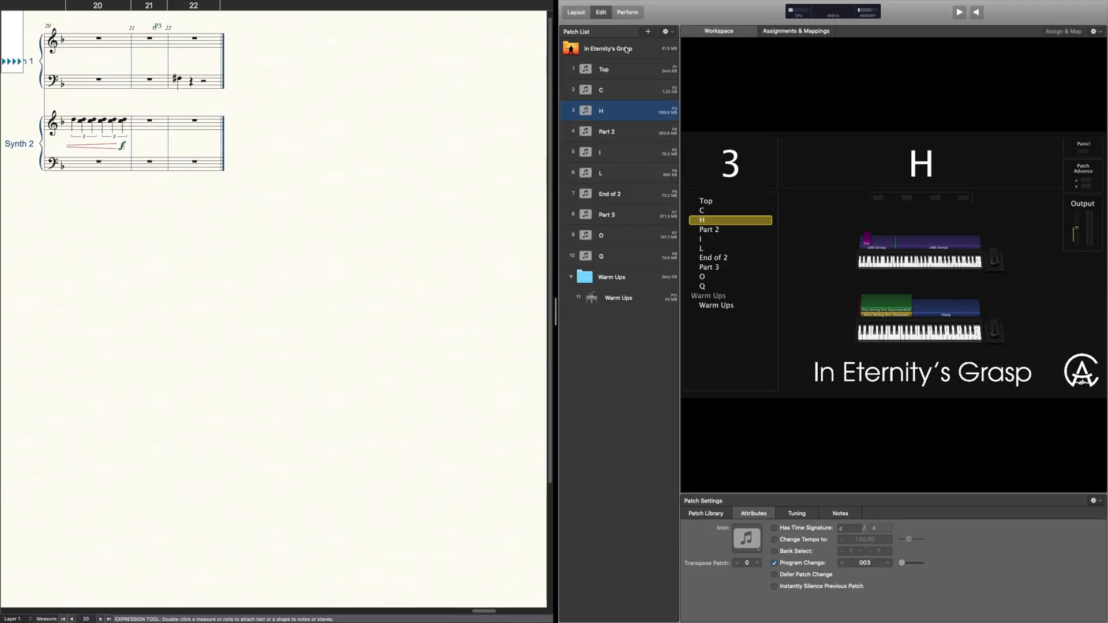
pyautogui.click(627, 50)
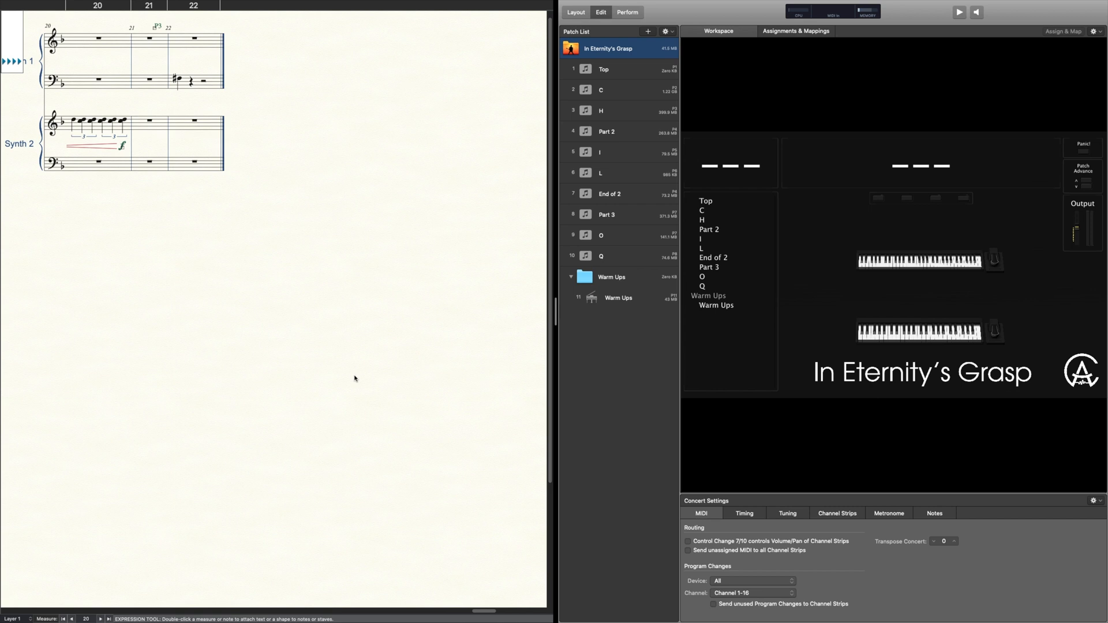
pyautogui.click(687, 554)
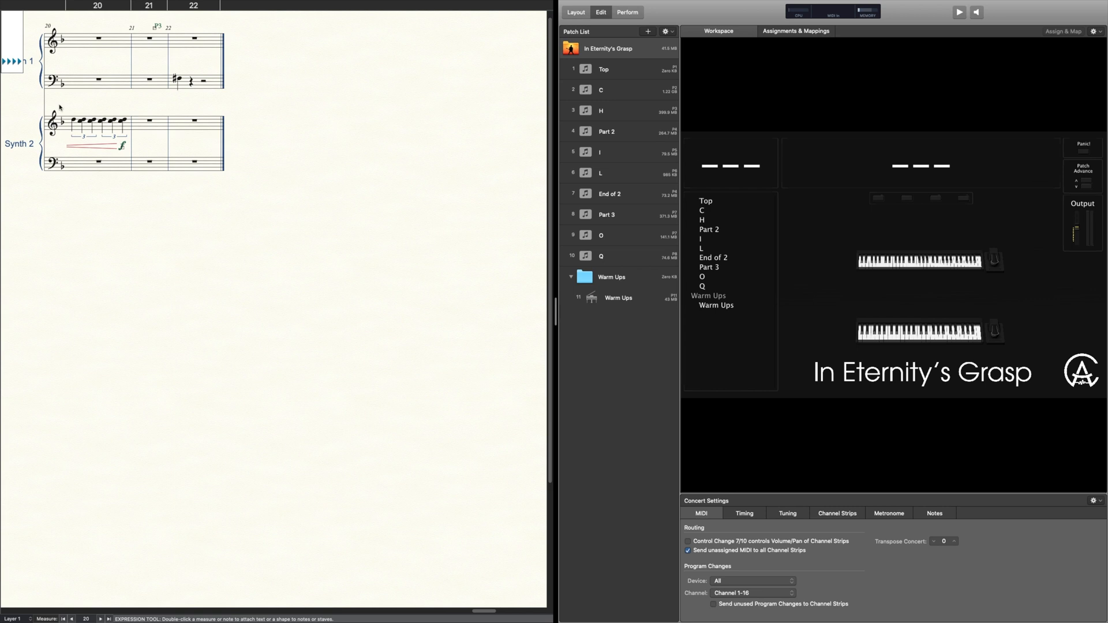
pyautogui.click(132, 57)
pyautogui.click(456, 590)
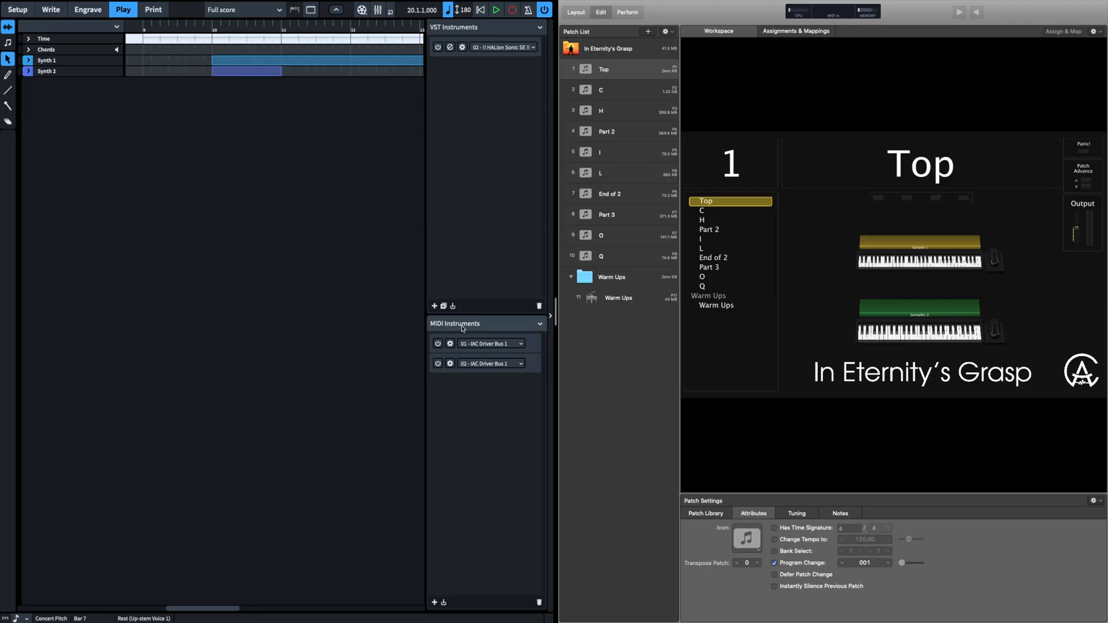
# In Dorico, add a third MIDI instrument and set the first MIDI instrument's output to IAC Driver Bus 1.
pyautogui.click(530, 328)
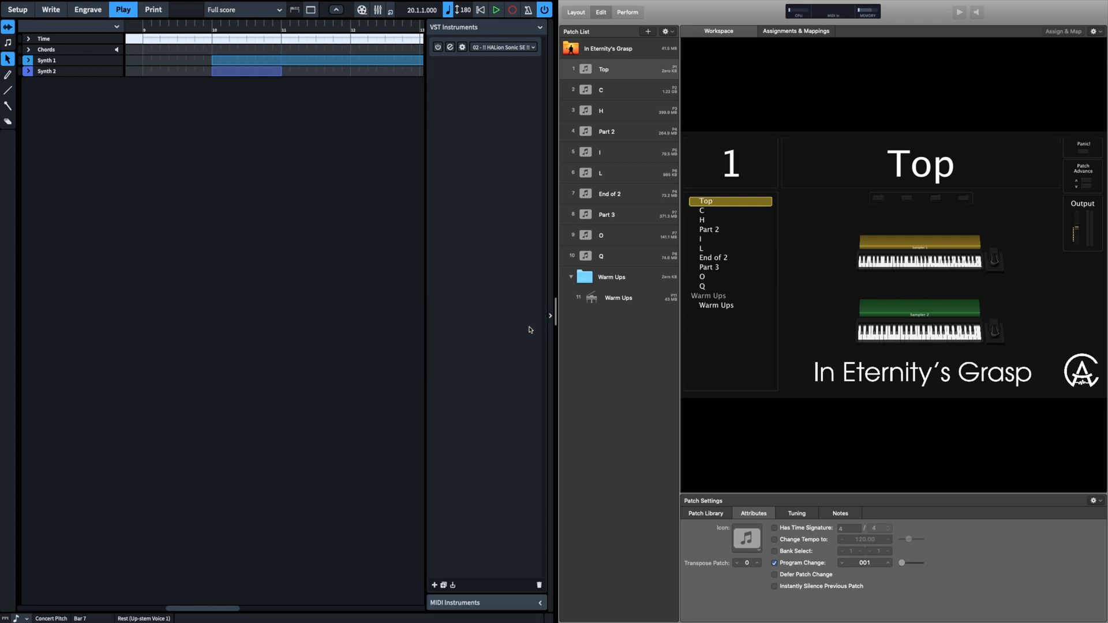
pyautogui.click(540, 604)
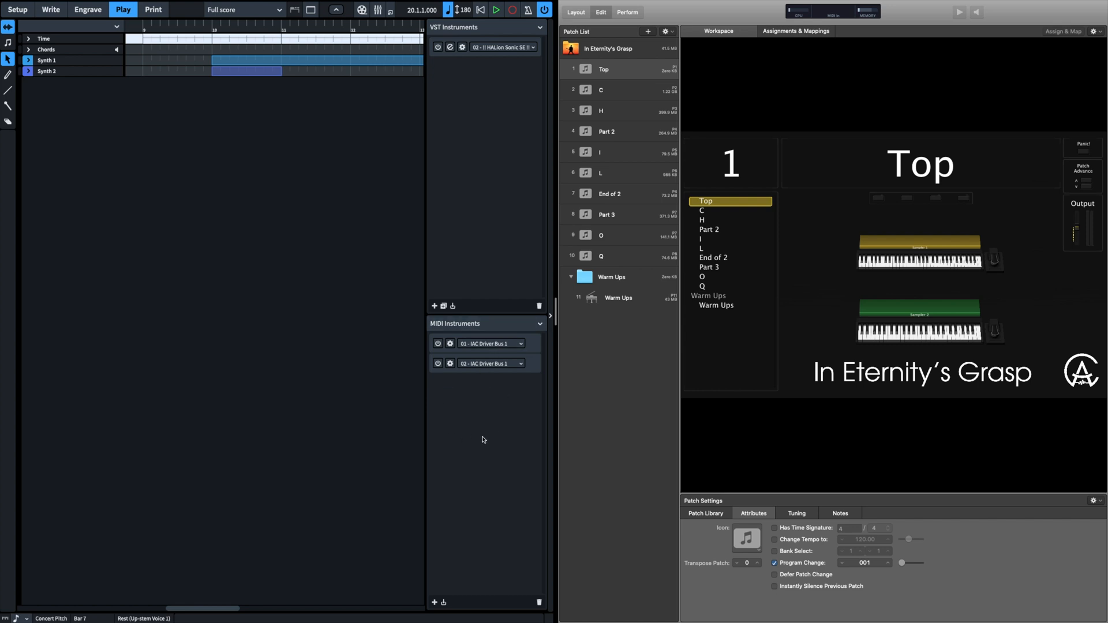
pyautogui.click(435, 603)
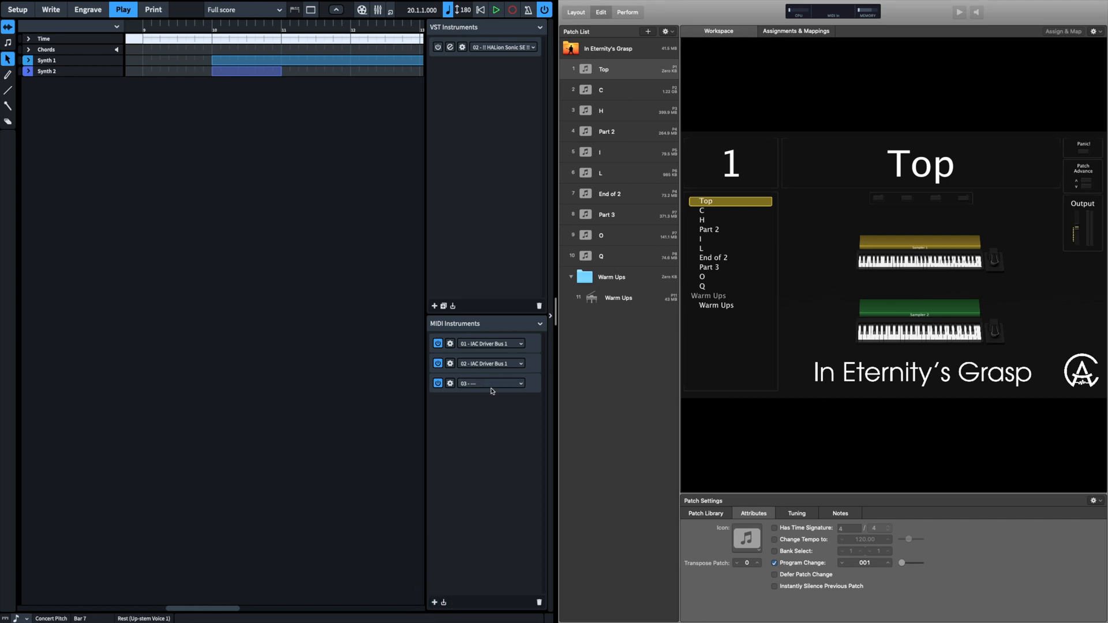
pyautogui.click(511, 346)
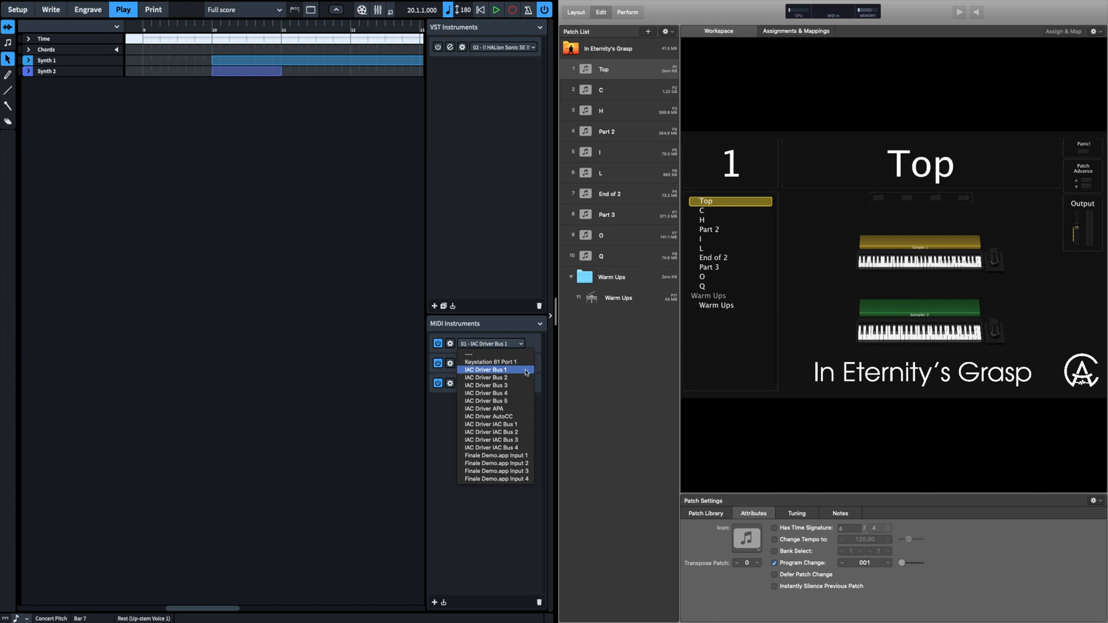
pyautogui.click(527, 370)
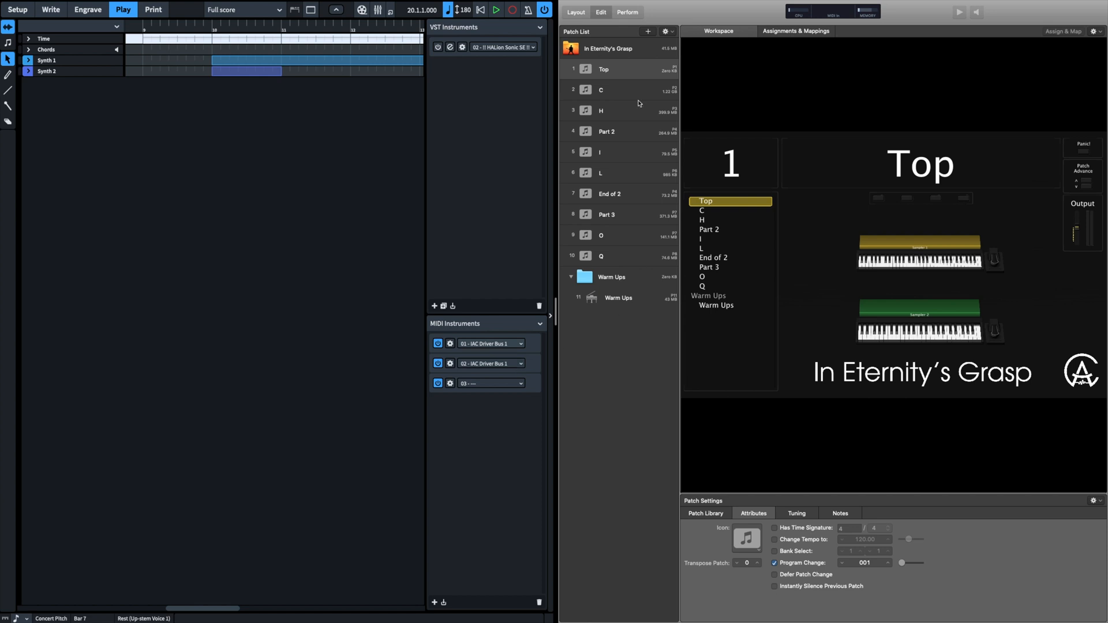
# In MainStage's layout, set the upper keyboard, Keyboard 1, to receive on Channel 1.
pyautogui.click(575, 14)
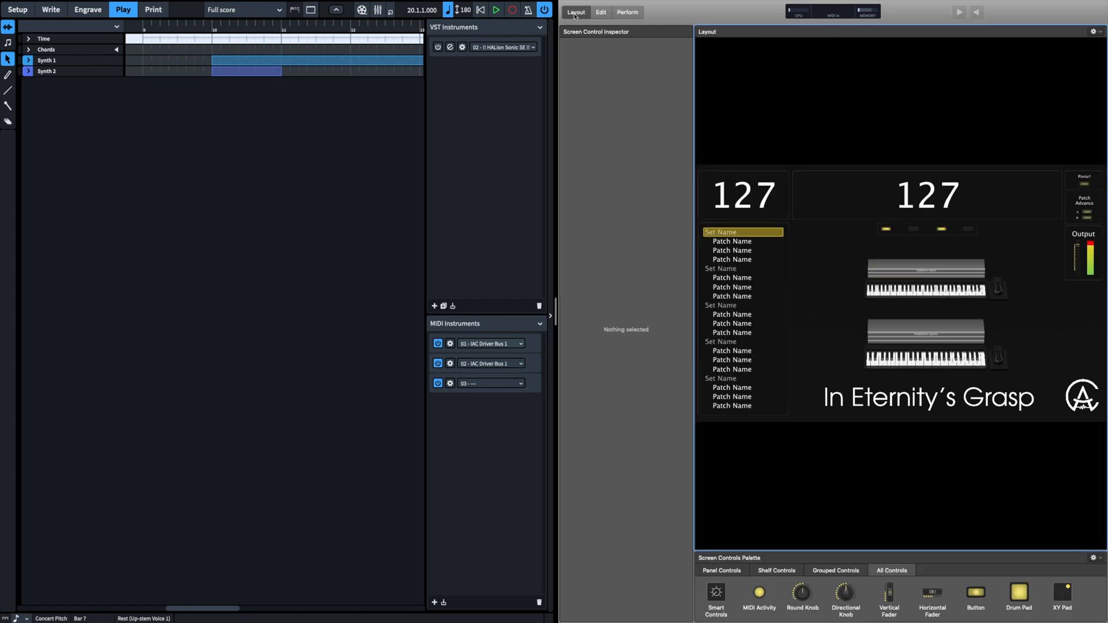
pyautogui.click(912, 294)
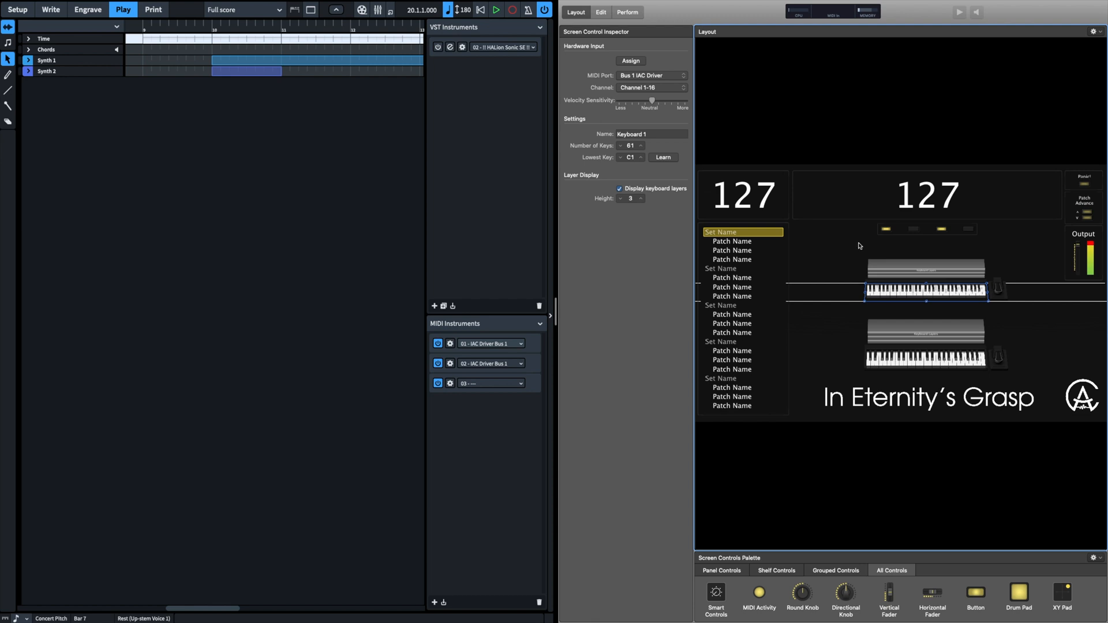
pyautogui.click(665, 87)
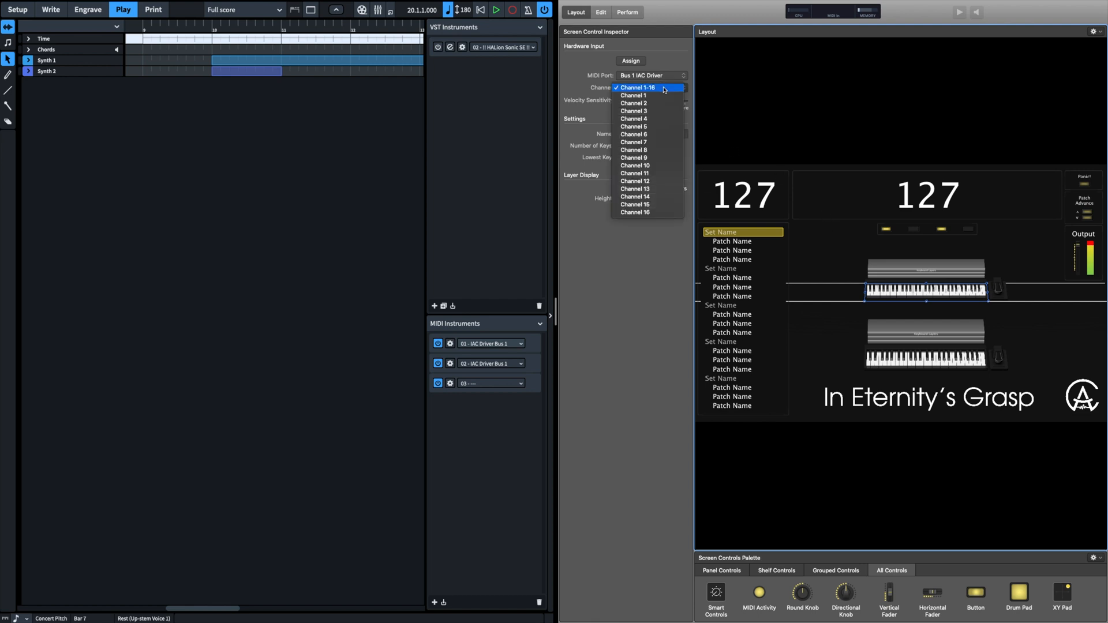
pyautogui.click(656, 97)
# Set Keyboard 2's MIDI port to Bus 1 IAC Driver and its channel to Channel 2, and return to editing the concert.
pyautogui.click(930, 357)
pyautogui.click(651, 76)
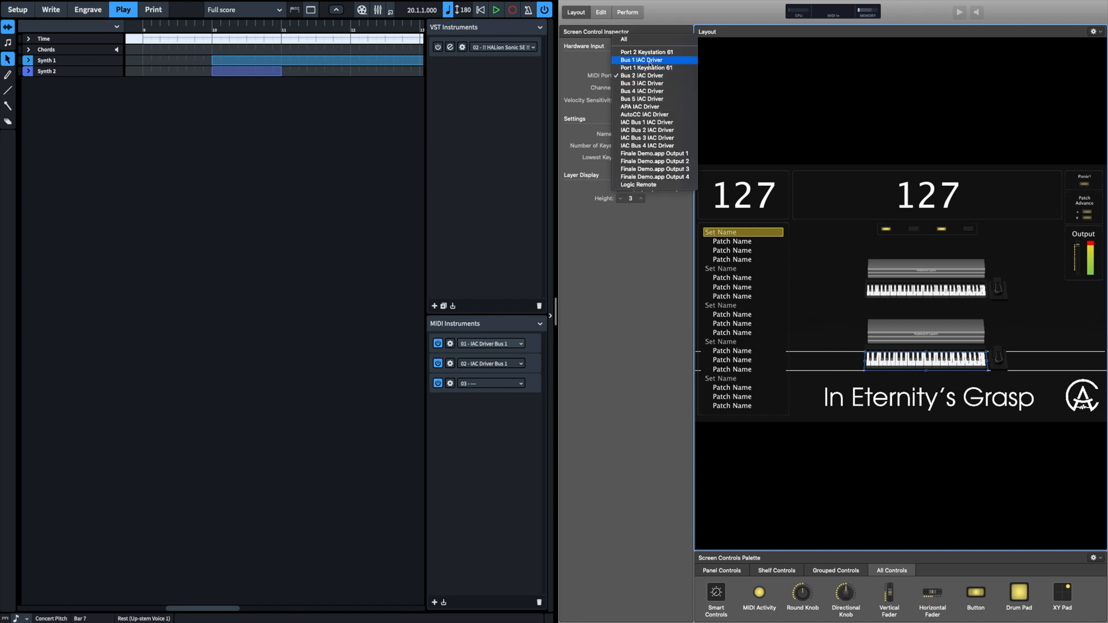
pyautogui.click(646, 67)
pyautogui.click(656, 87)
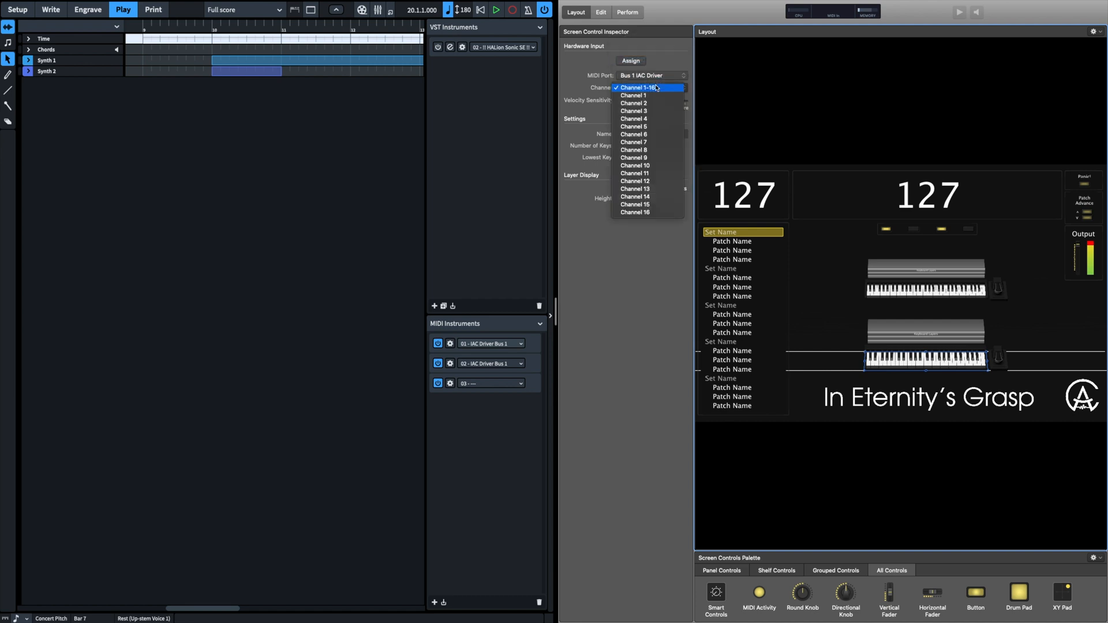
pyautogui.click(648, 103)
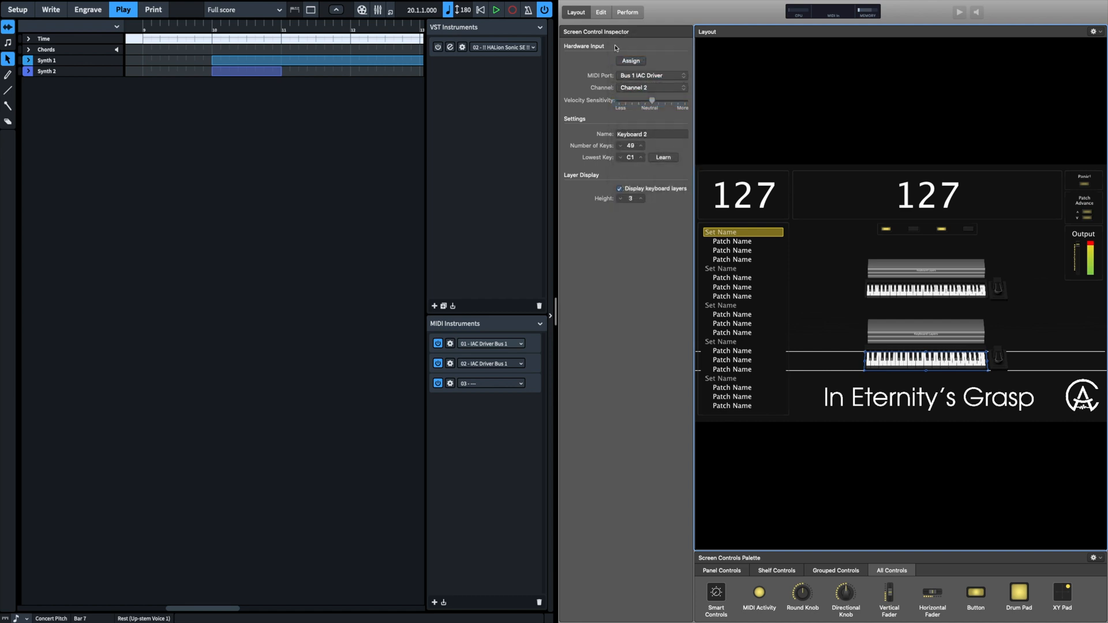
pyautogui.click(601, 12)
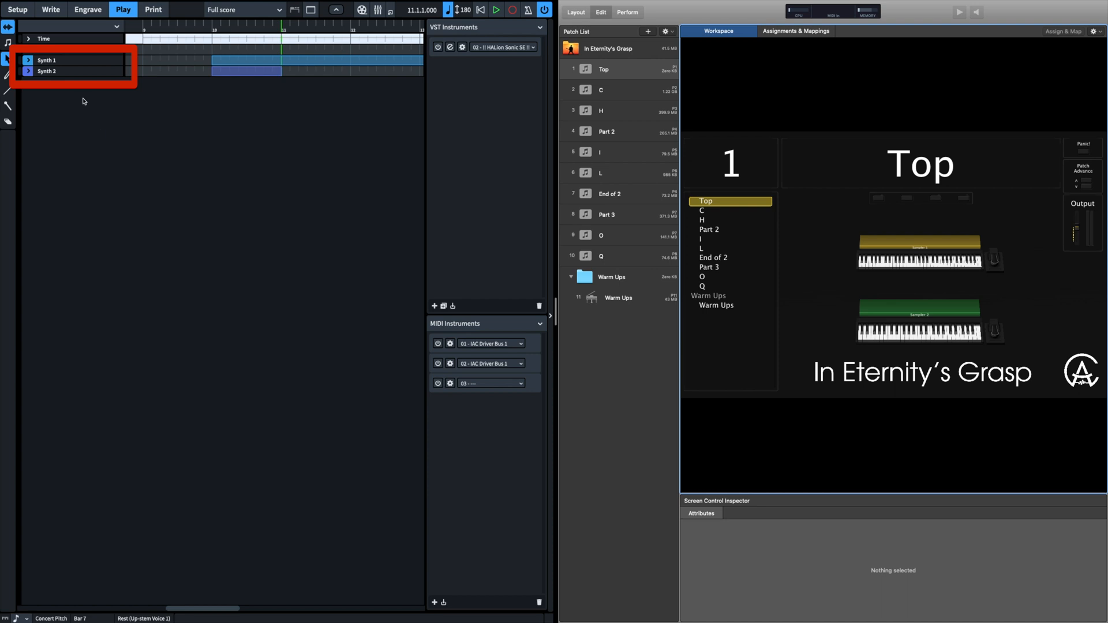
# In Dorico, expand the Synth 1 track, route it to 01 - IAC Driver Bus 1, and expand the Synth 2 track.
pyautogui.click(29, 61)
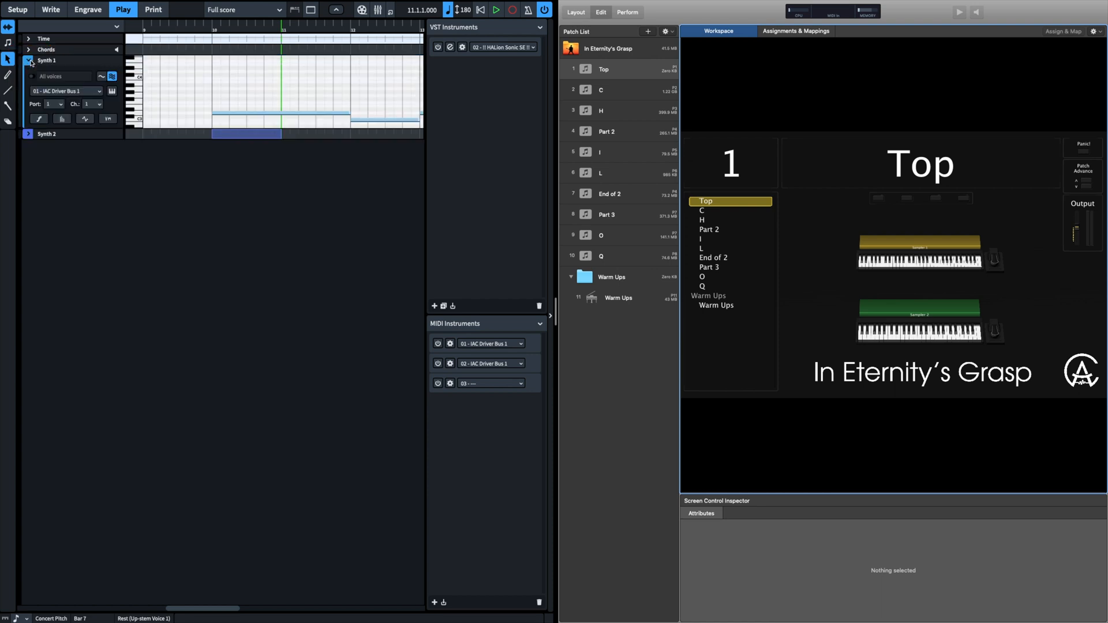
pyautogui.click(61, 92)
pyautogui.click(80, 97)
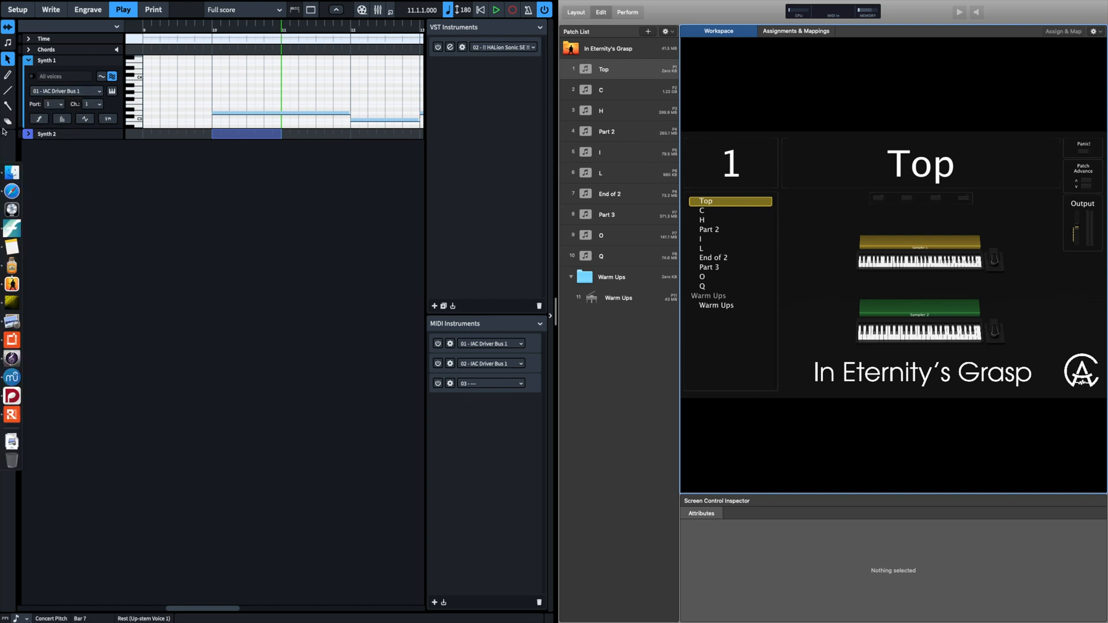
pyautogui.click(28, 134)
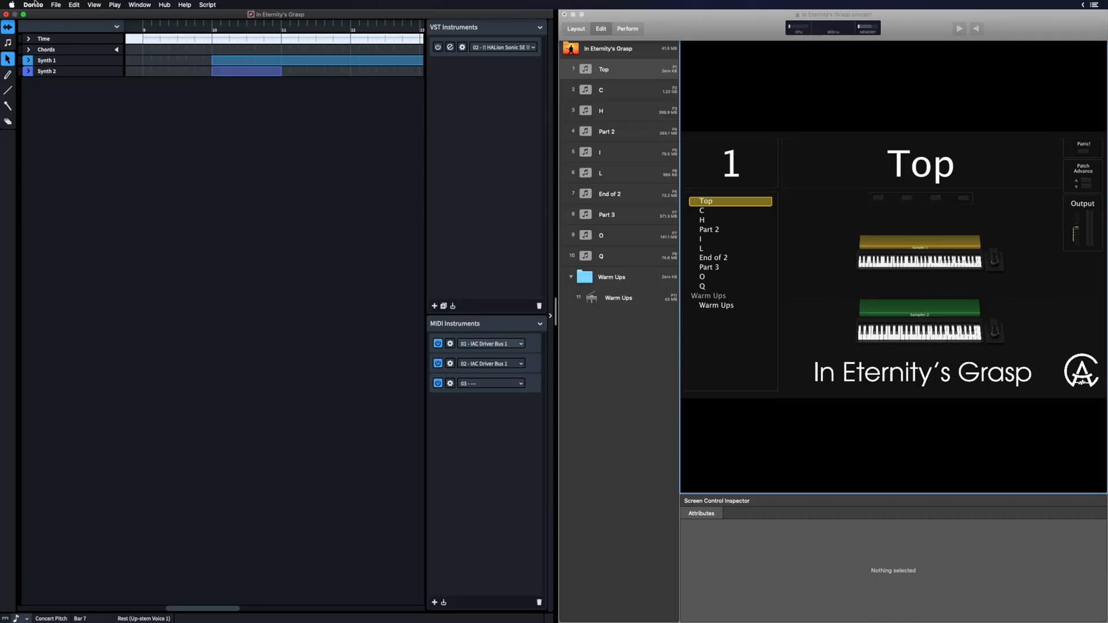
# Examine the Play preferences' MIDI input devices to see which are enabled, especially the IAC Driver buses.
pyautogui.click(33, 4)
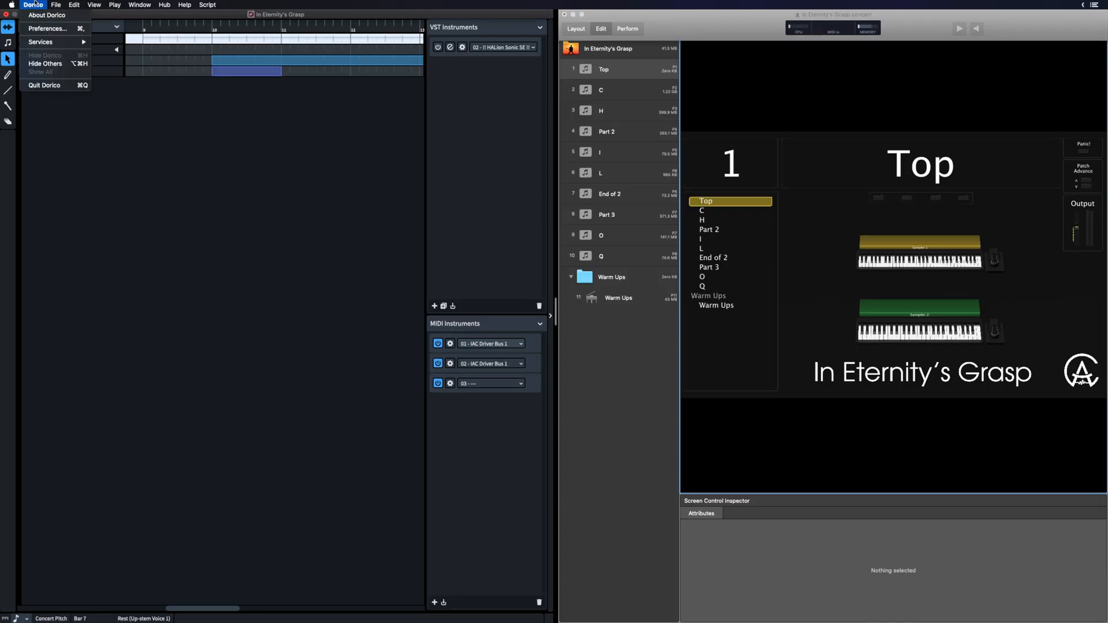
pyautogui.click(48, 28)
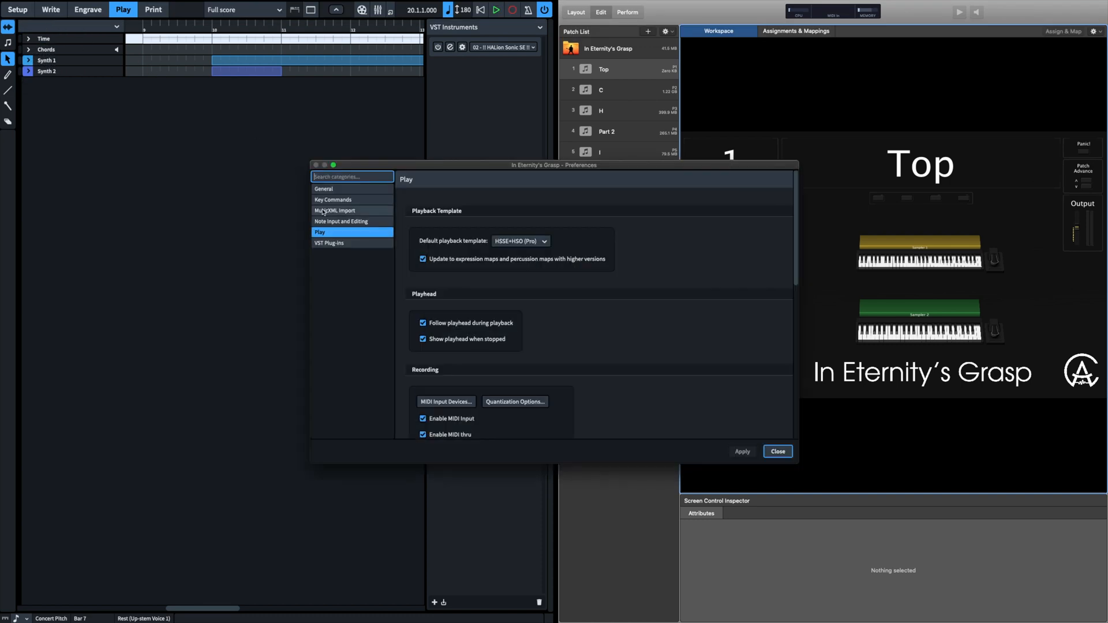
pyautogui.click(329, 234)
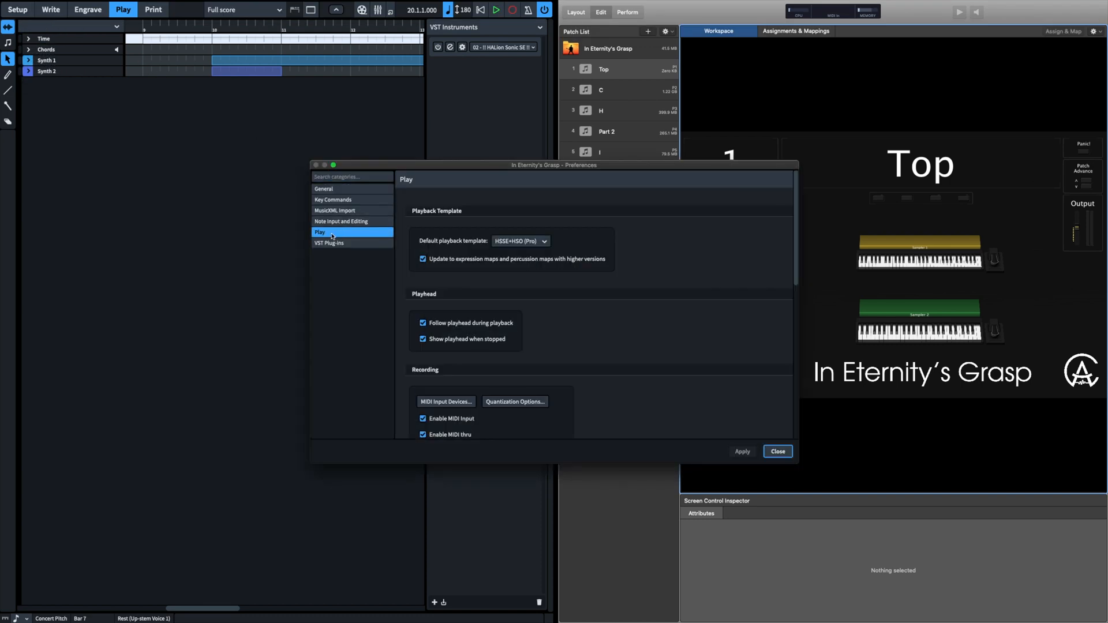
pyautogui.click(446, 403)
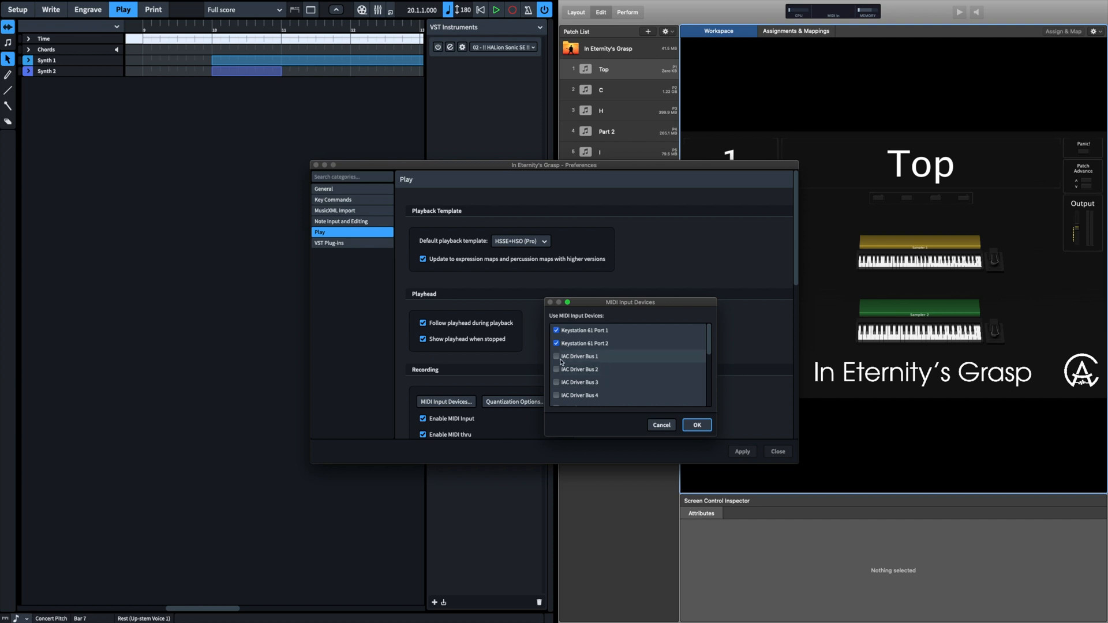
pyautogui.scroll(-3, 559, 363)
pyautogui.scroll(3, 559, 363)
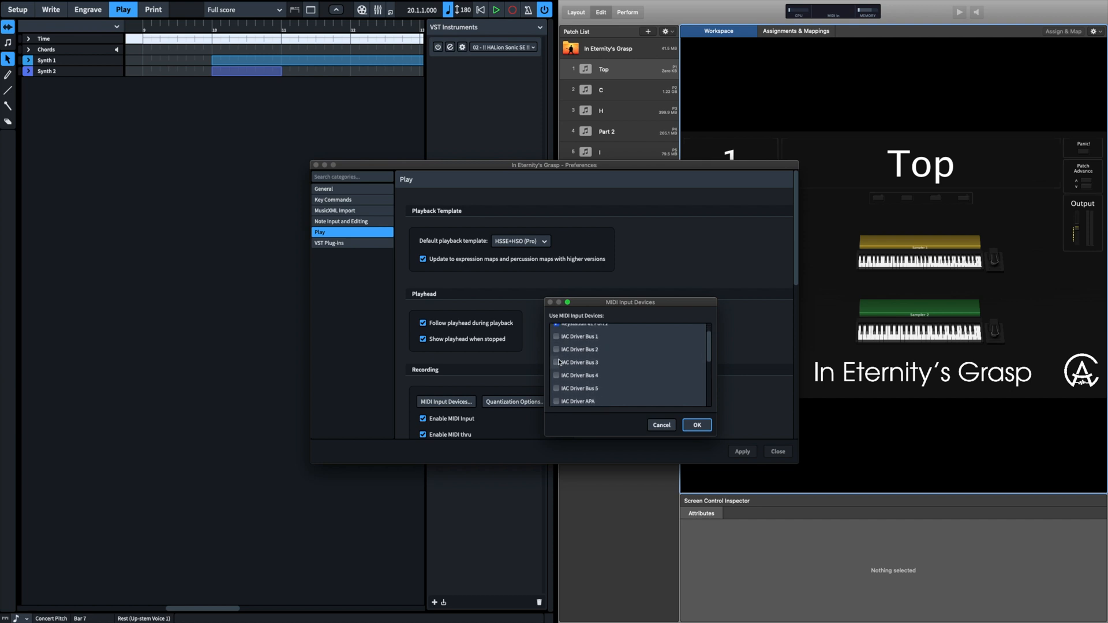
pyautogui.click(697, 426)
pyautogui.click(744, 454)
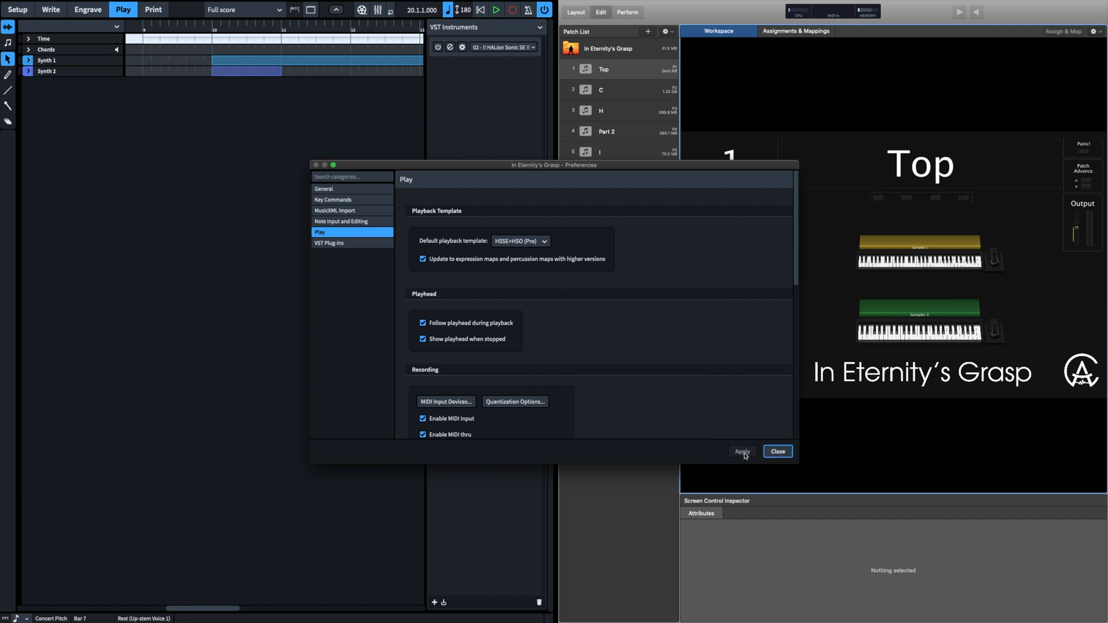
pyautogui.click(776, 453)
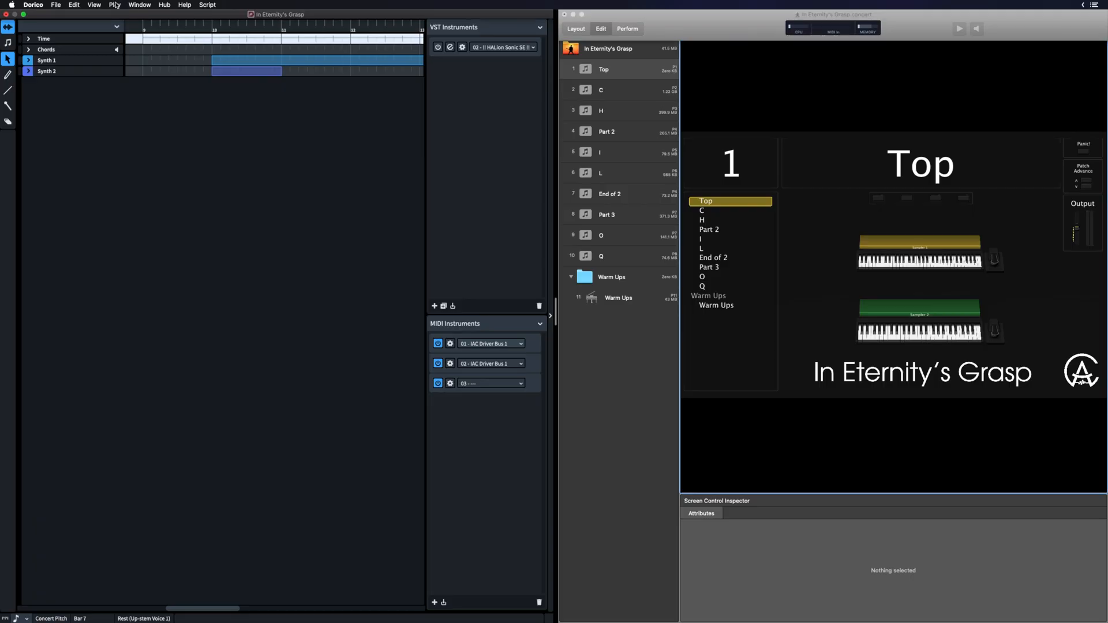
# Create a new playback technique named P5 in the Techniques category.
pyautogui.click(115, 5)
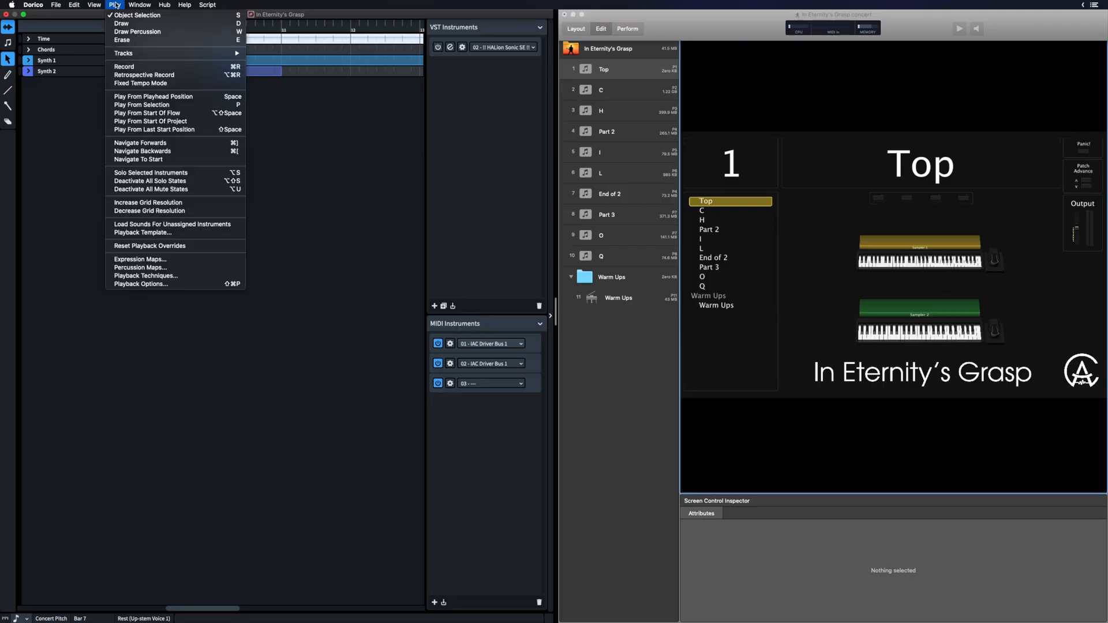
pyautogui.click(183, 277)
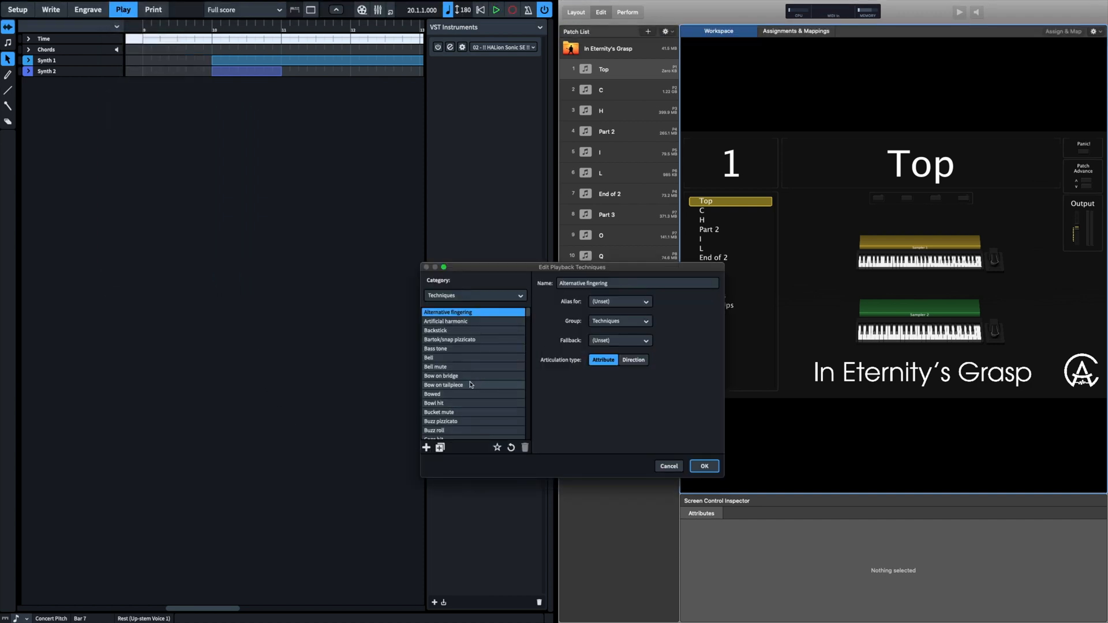
pyautogui.click(426, 448)
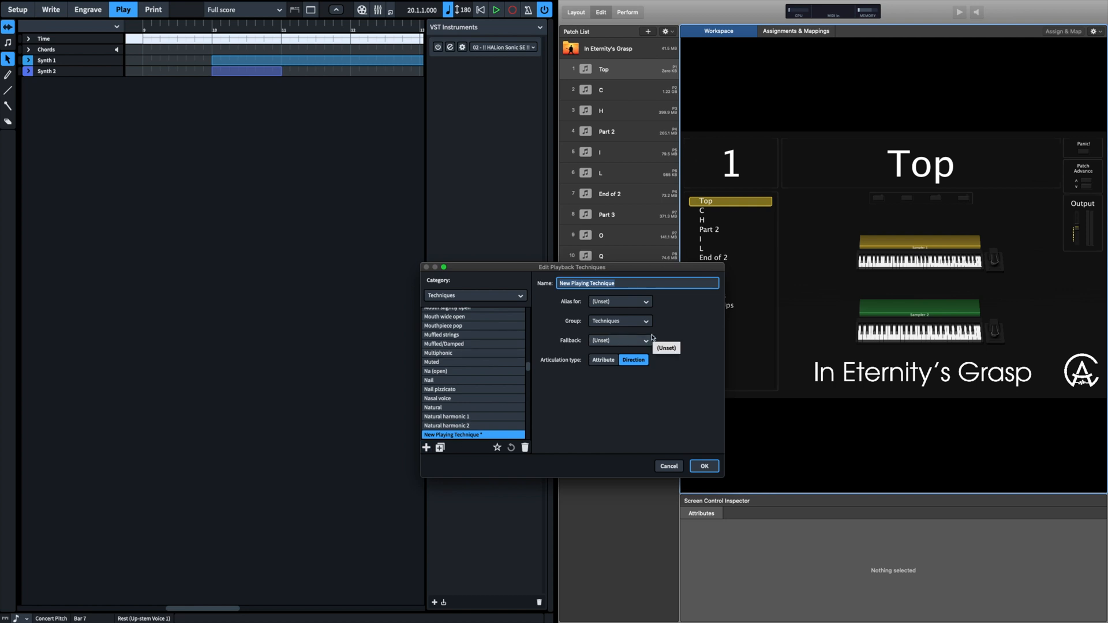
pyautogui.write('P5')
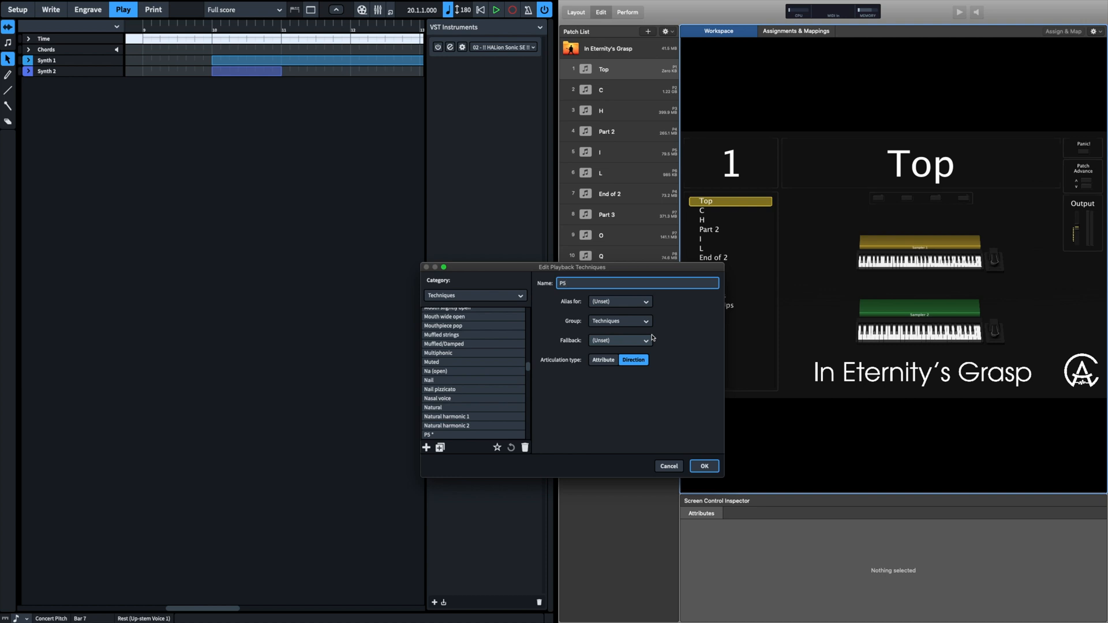
pyautogui.click(704, 466)
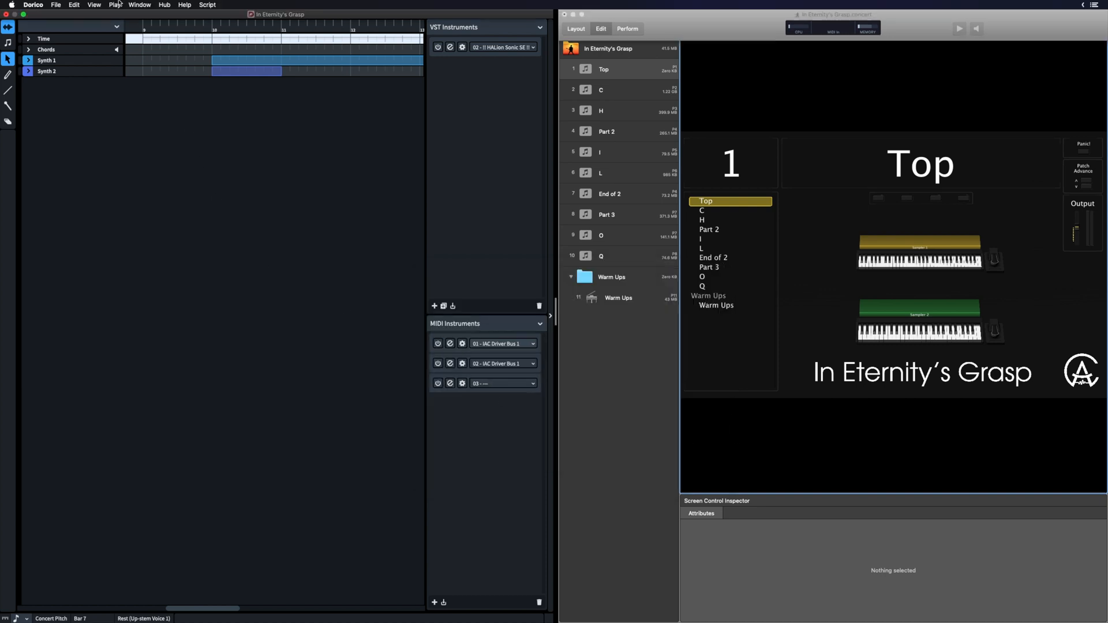
# Add a base switch for the P5 playing technique to the Program Changes expression map.
pyautogui.click(114, 5)
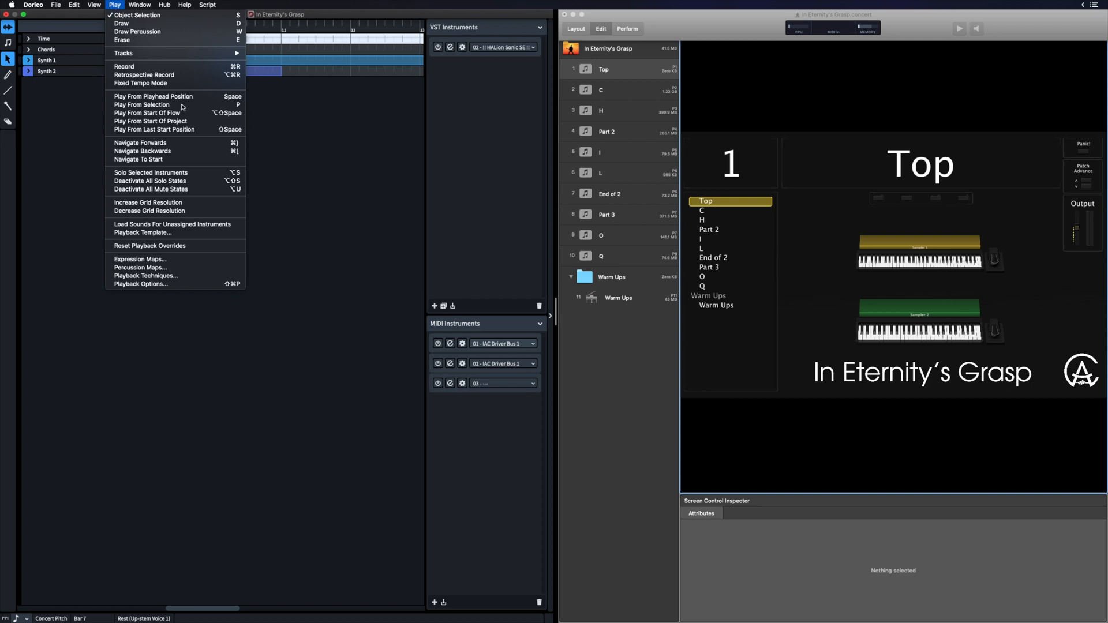
pyautogui.click(171, 260)
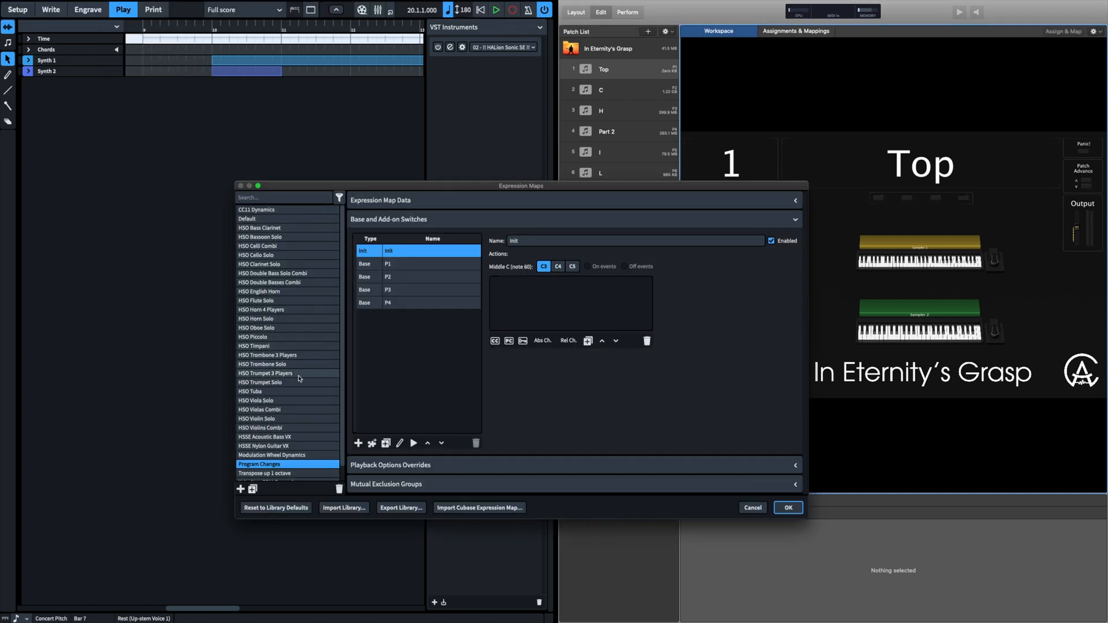
pyautogui.scroll(-2, 300, 379)
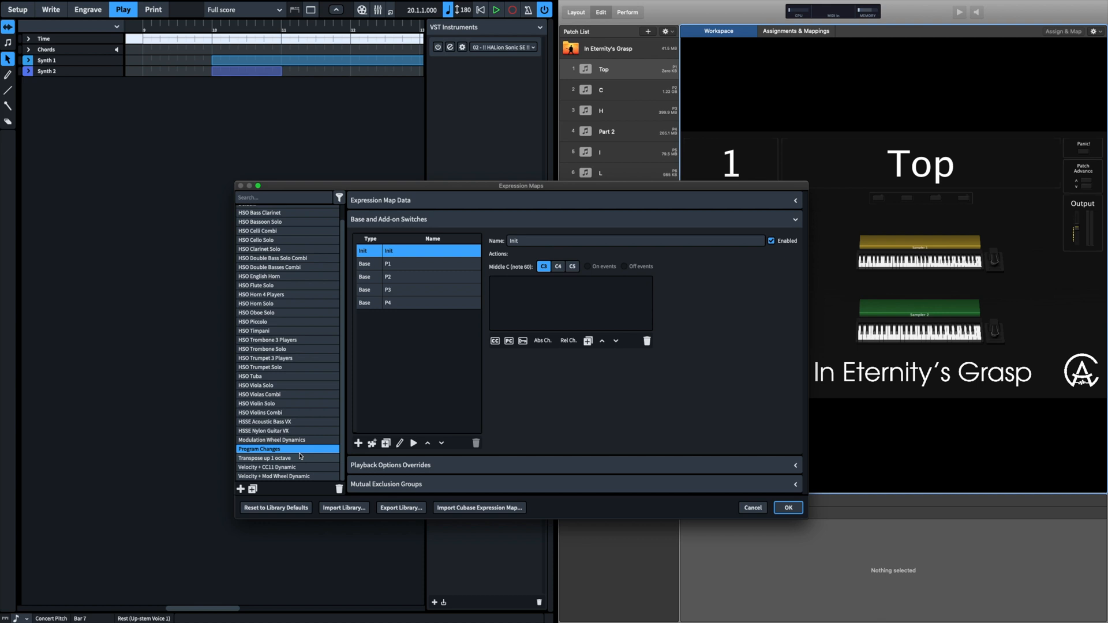
pyautogui.click(800, 201)
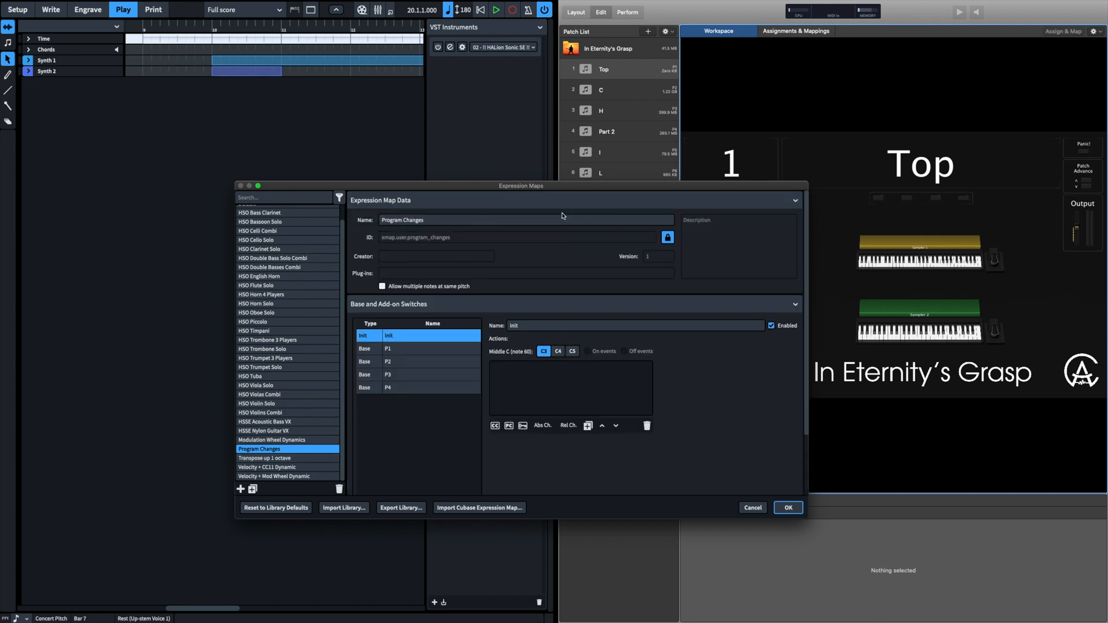
pyautogui.click(383, 221)
pyautogui.scroll(-3, 710, 395)
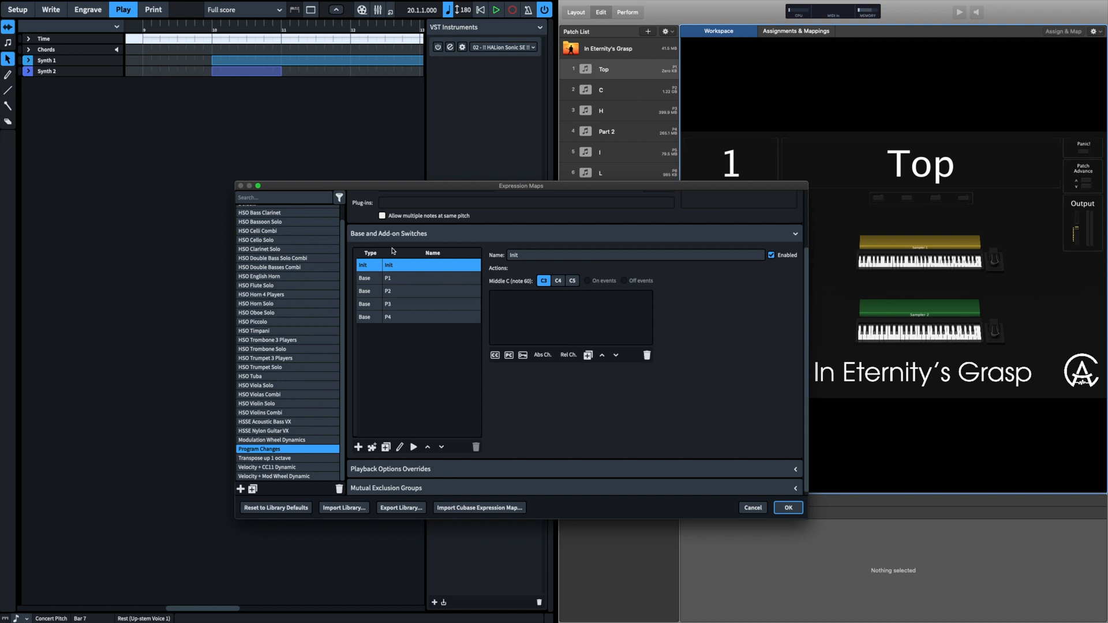
pyautogui.click(358, 447)
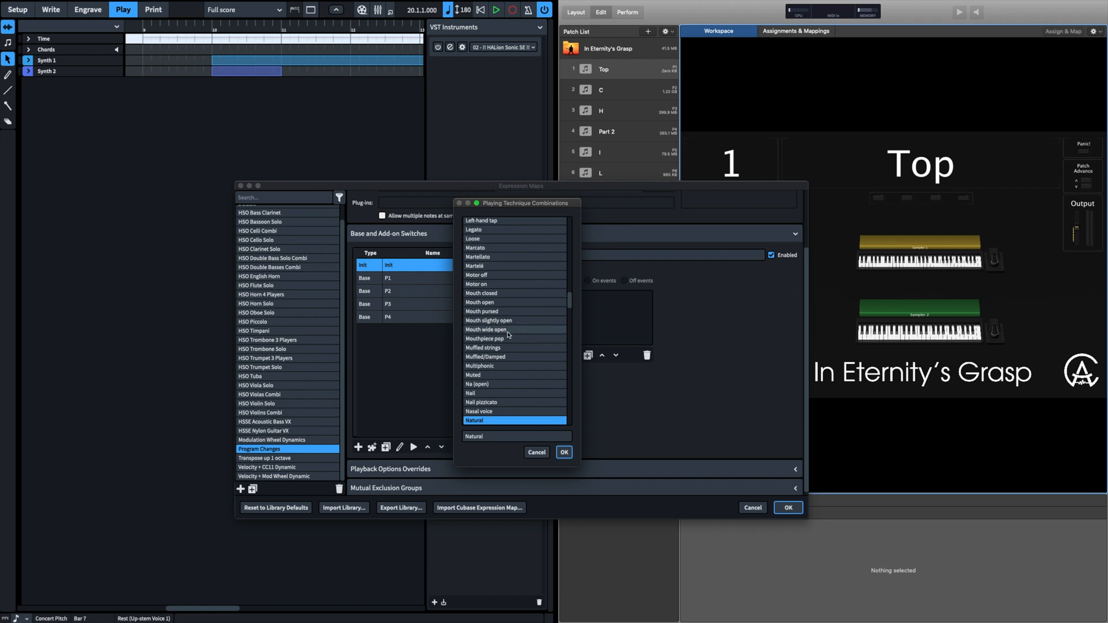
pyautogui.scroll(-10, 509, 335)
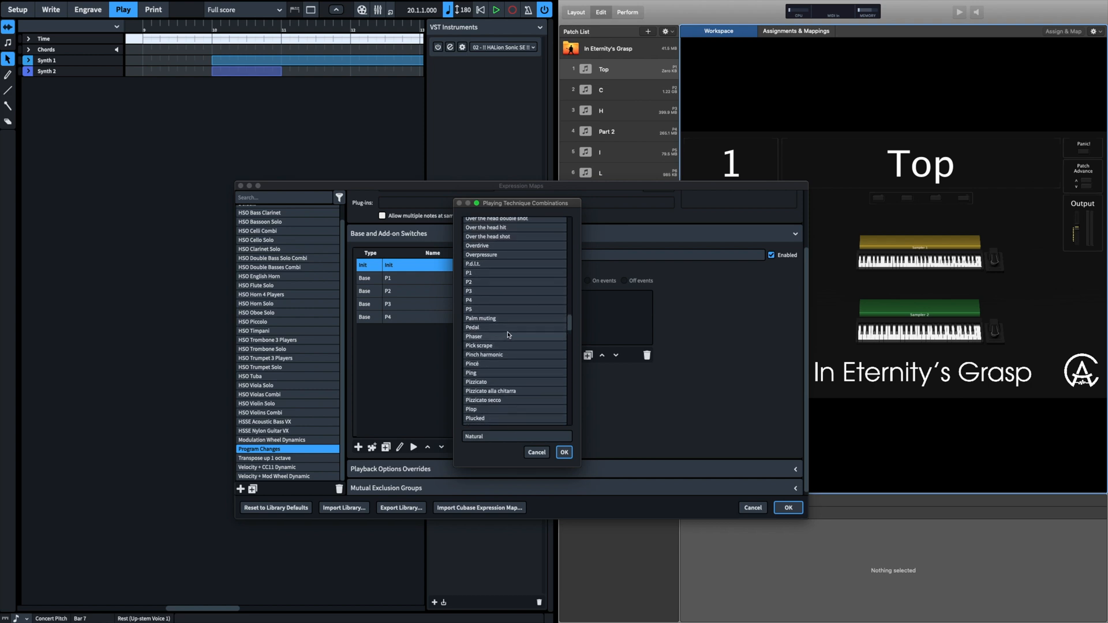
pyautogui.click(475, 313)
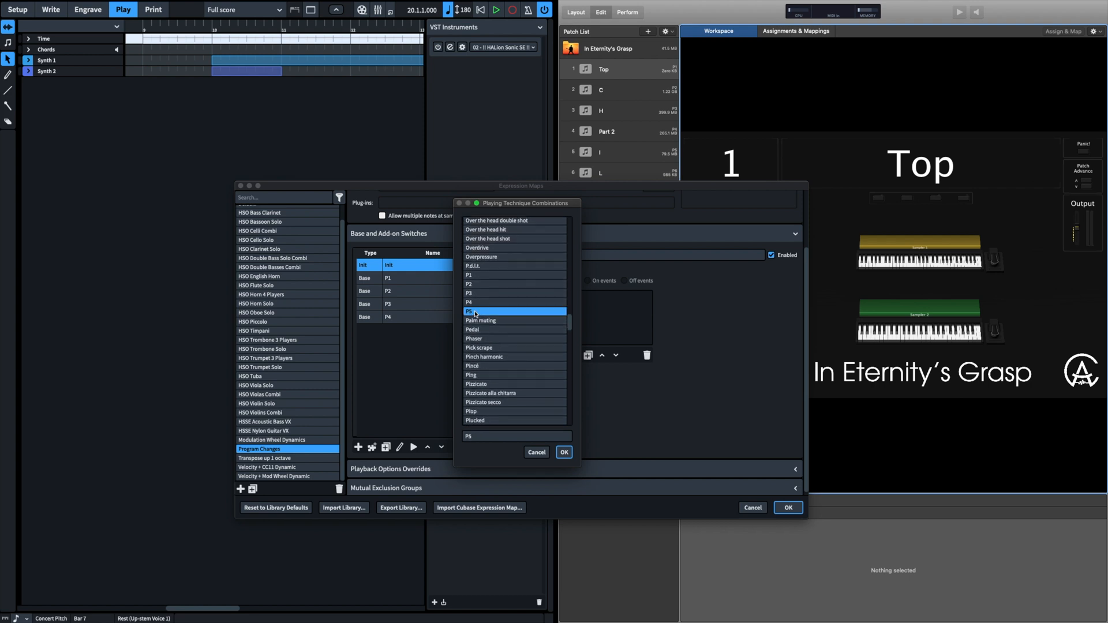
pyautogui.click(564, 453)
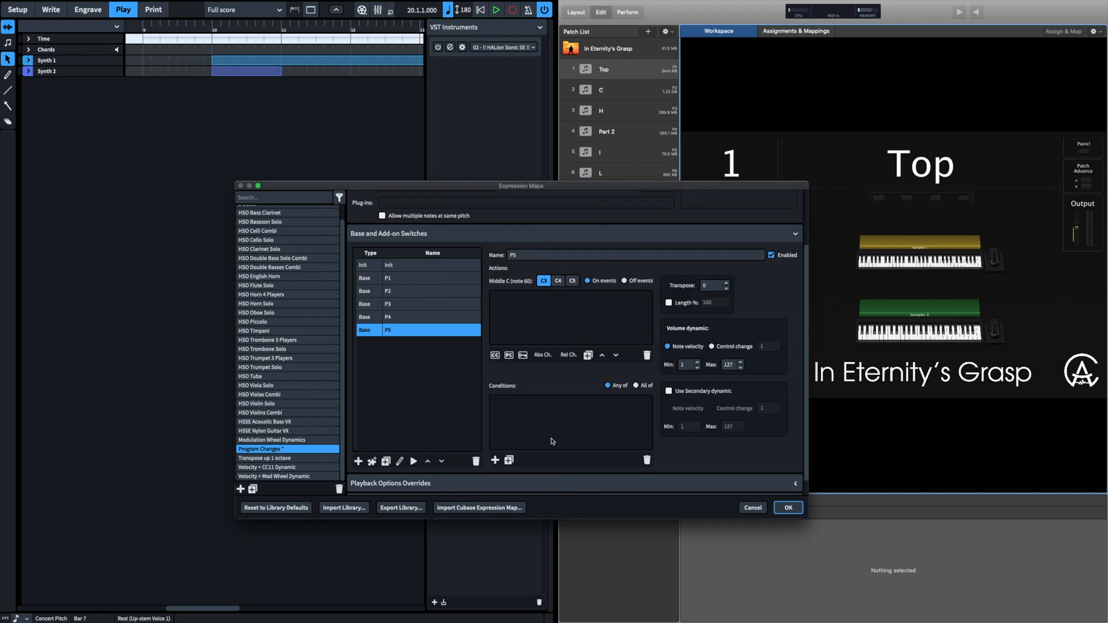
# Give the P5 switch a Program Change action with value 4 and save the expression map.
pyautogui.click(508, 356)
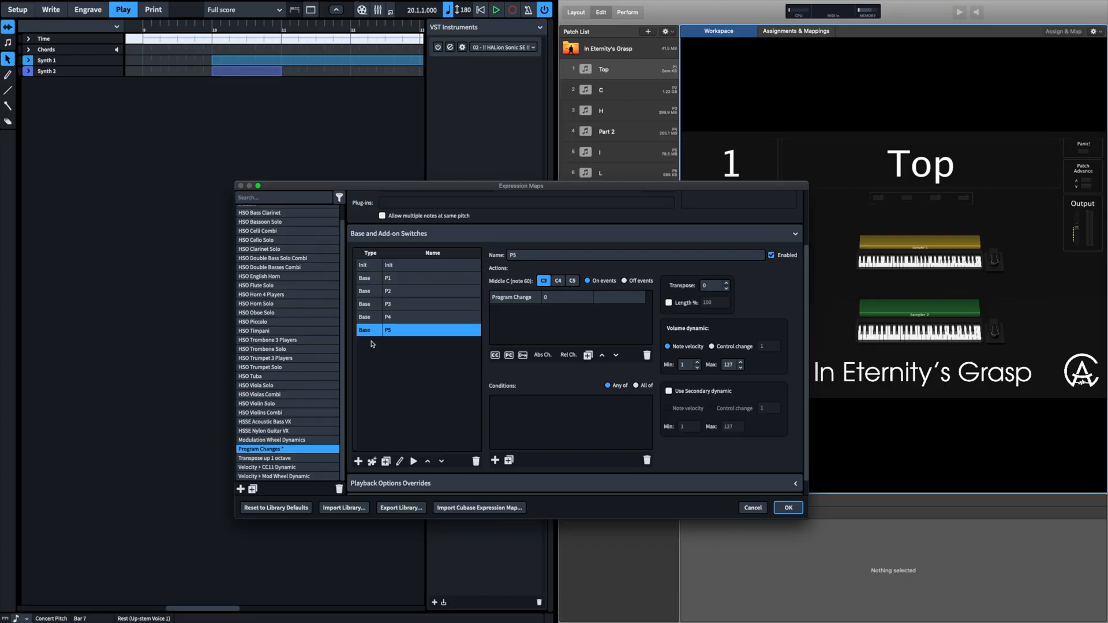
pyautogui.doubleClick(569, 298)
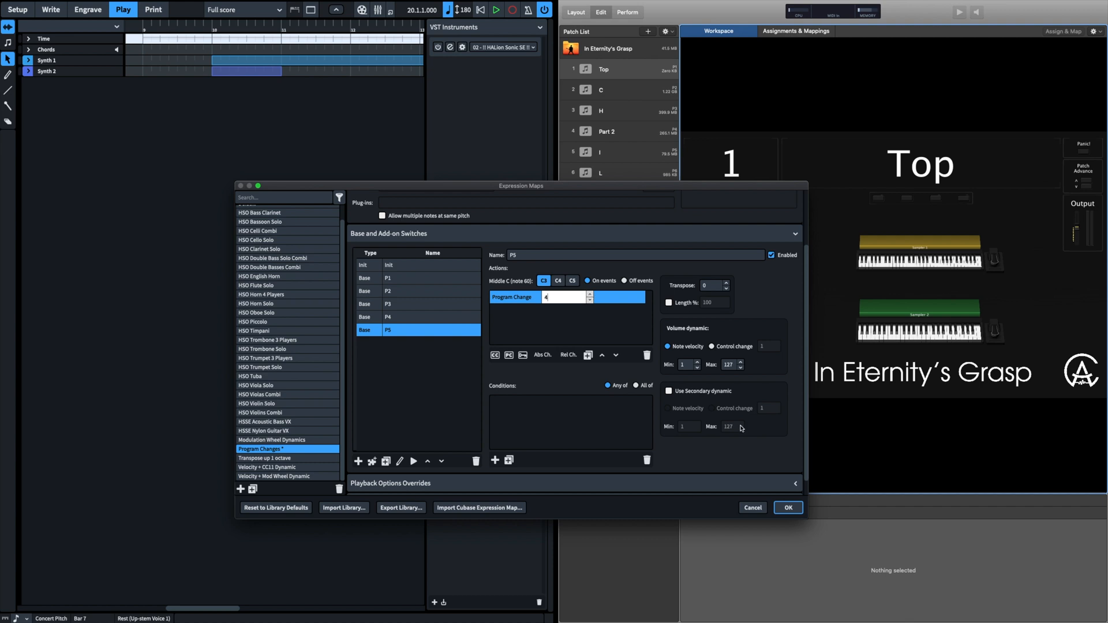
pyautogui.click(788, 508)
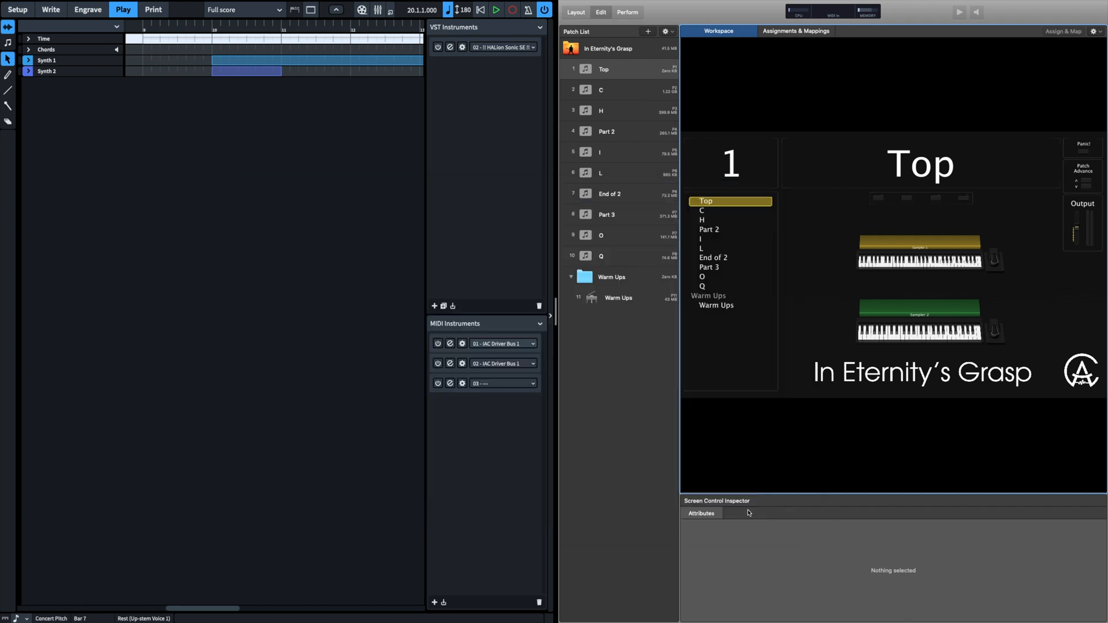
# In Engrave mode, create a Common playing technique with its name, displayed text and popover text all set to P5.
pyautogui.click(87, 10)
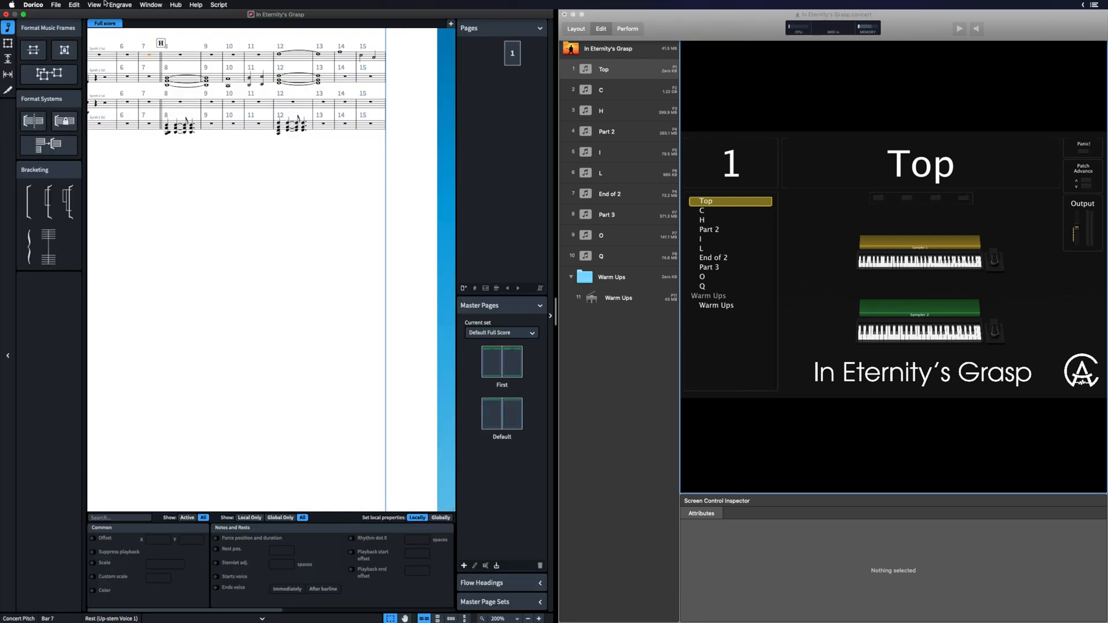
pyautogui.click(119, 5)
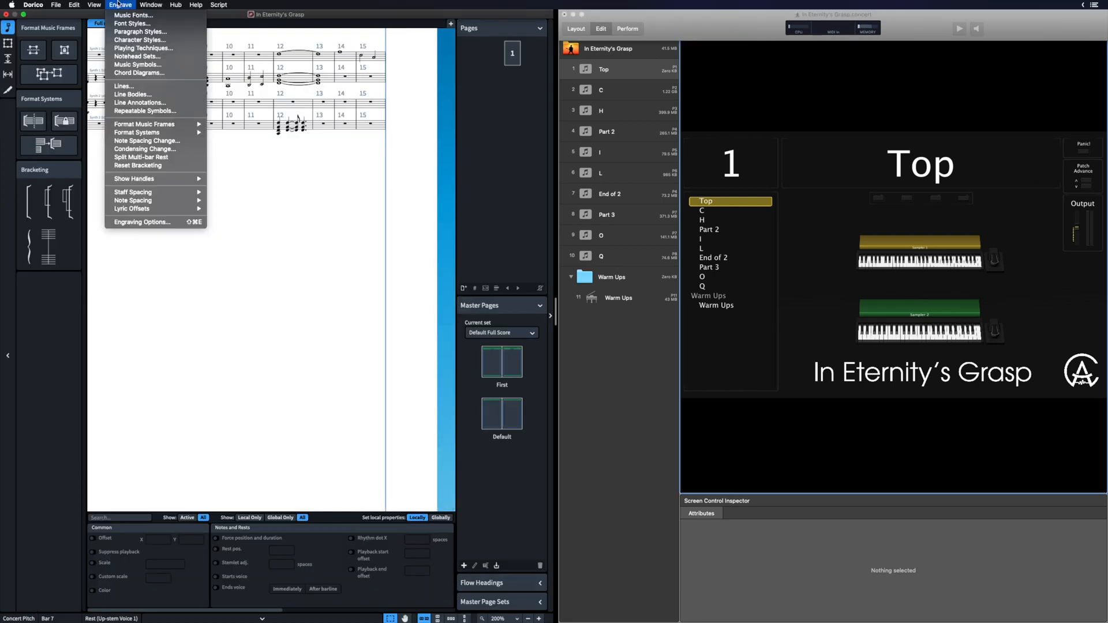
pyautogui.click(163, 48)
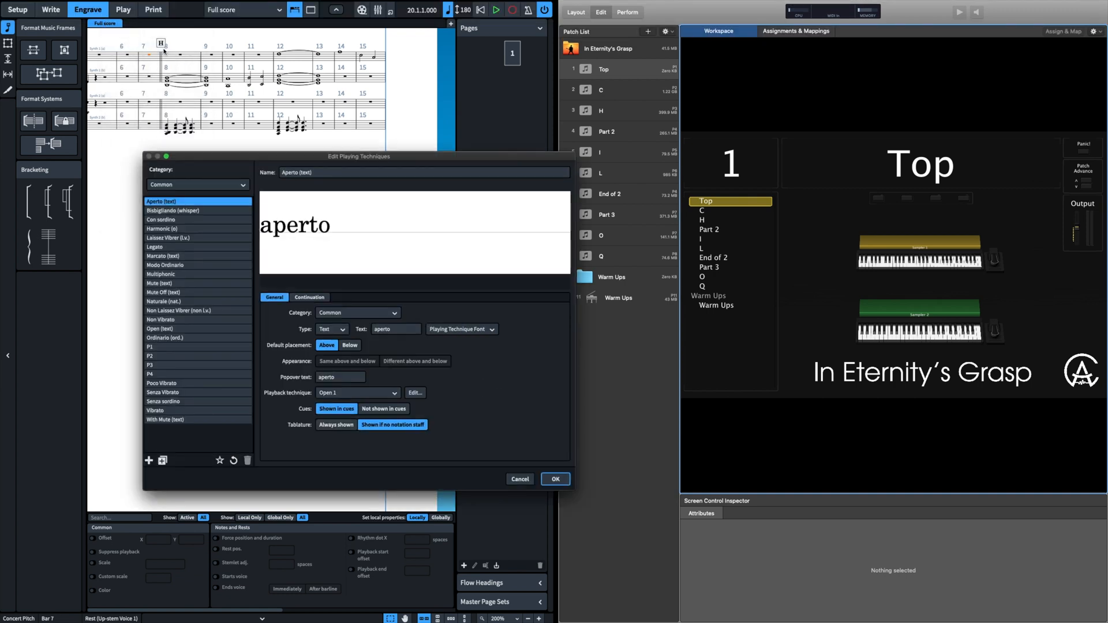
pyautogui.click(149, 461)
pyautogui.click(344, 174)
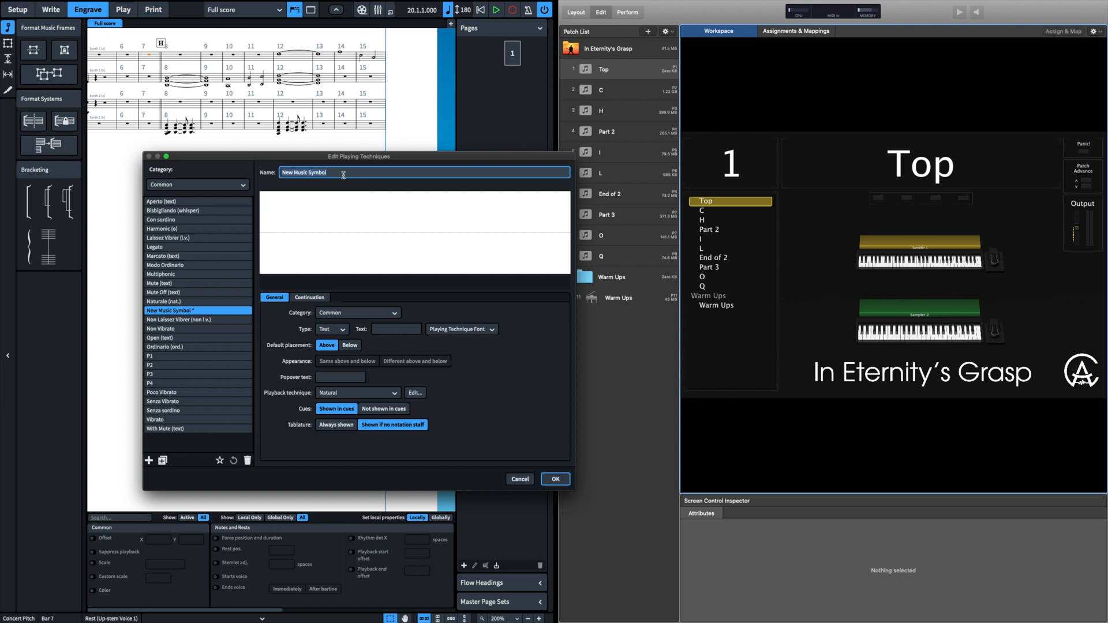
pyautogui.write('P5')
pyautogui.click(382, 330)
pyautogui.write('P5')
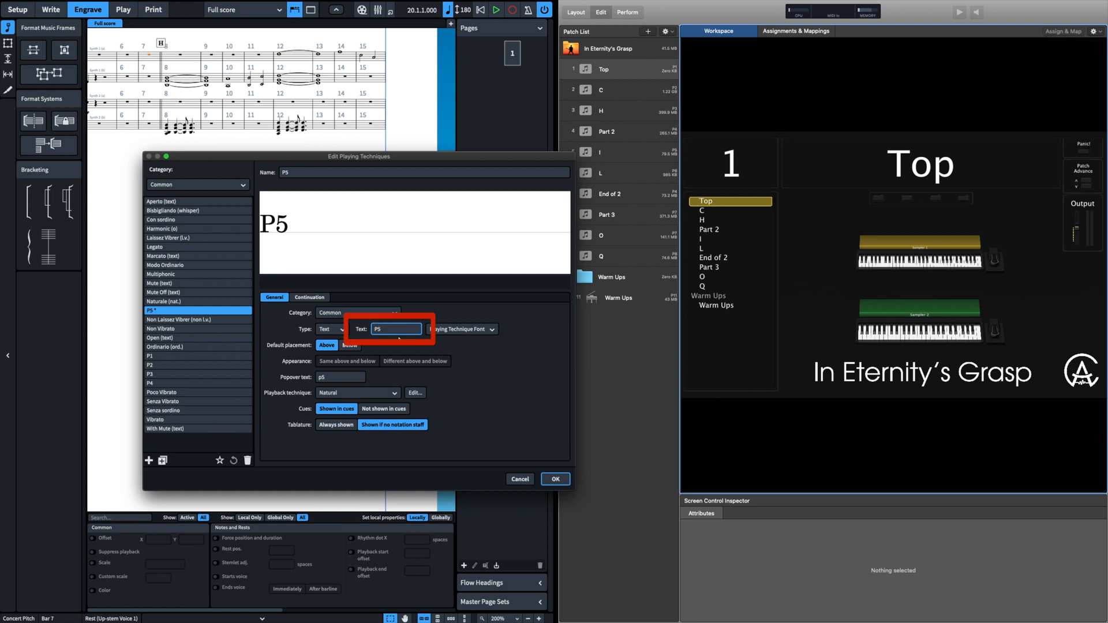
pyautogui.click(322, 378)
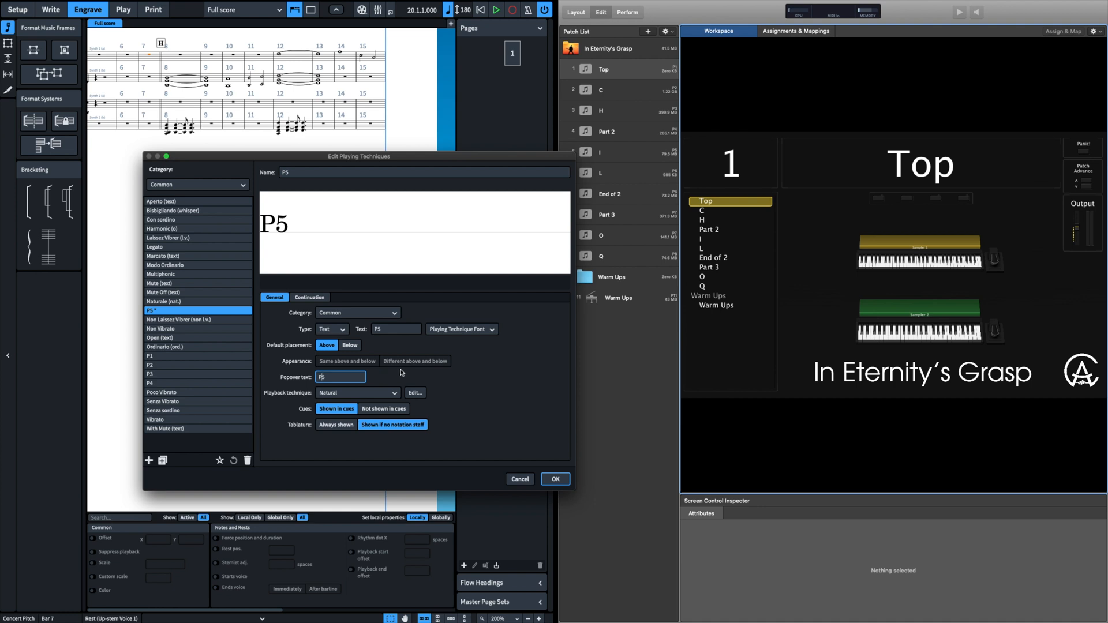
# Link the new P5 playing technique to the P5 playback technique, save it and return to Play mode.
pyautogui.click(359, 394)
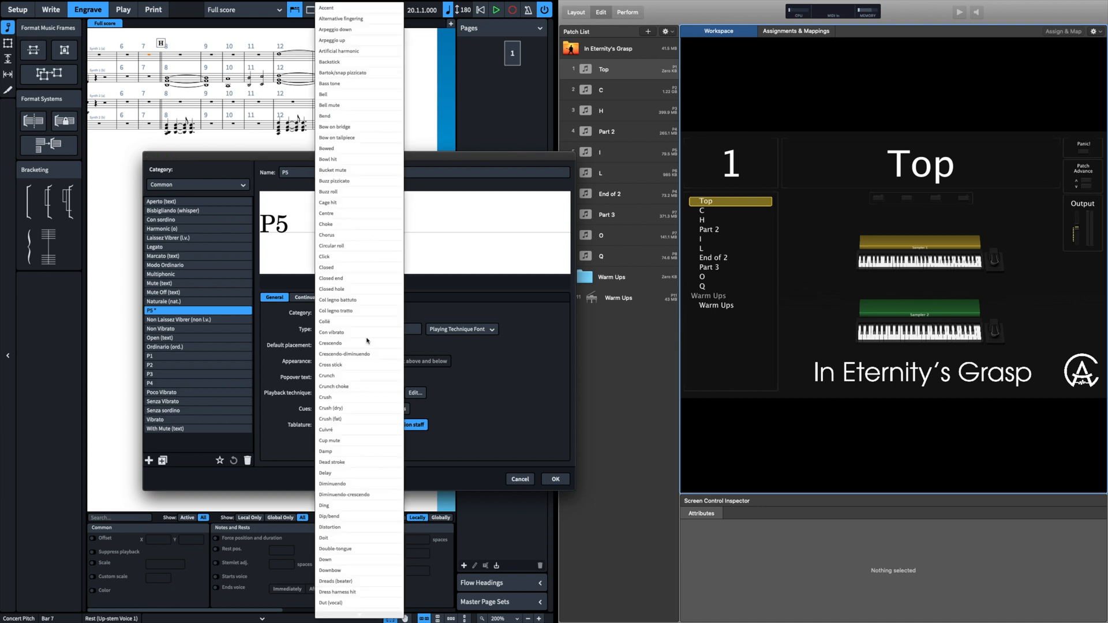
pyautogui.scroll(-20, 373, 299)
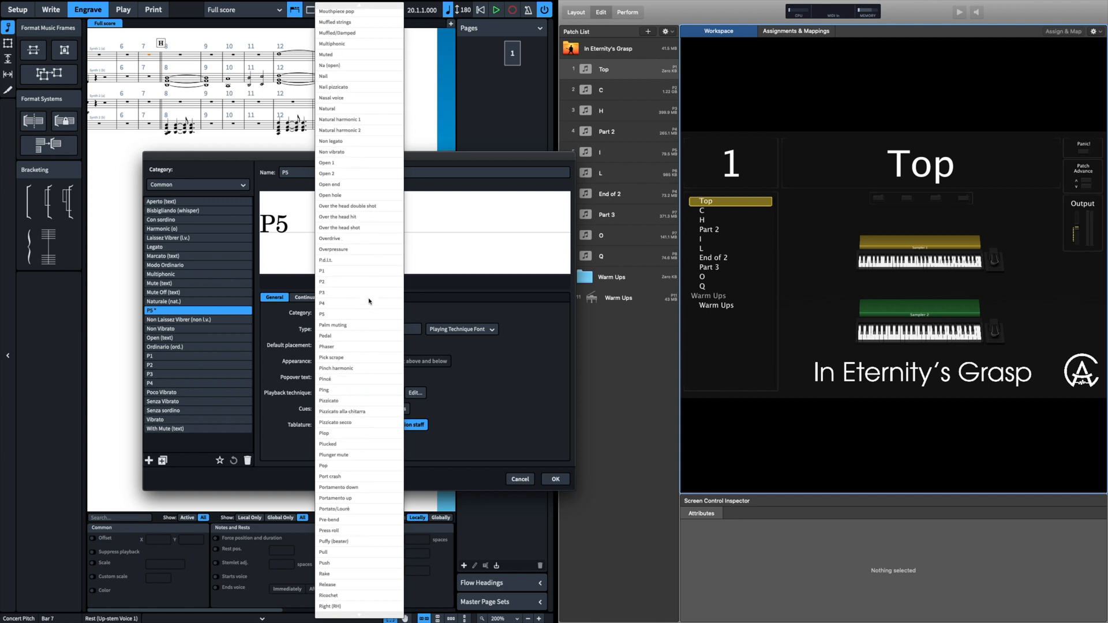
pyautogui.scroll(-1, 331, 314)
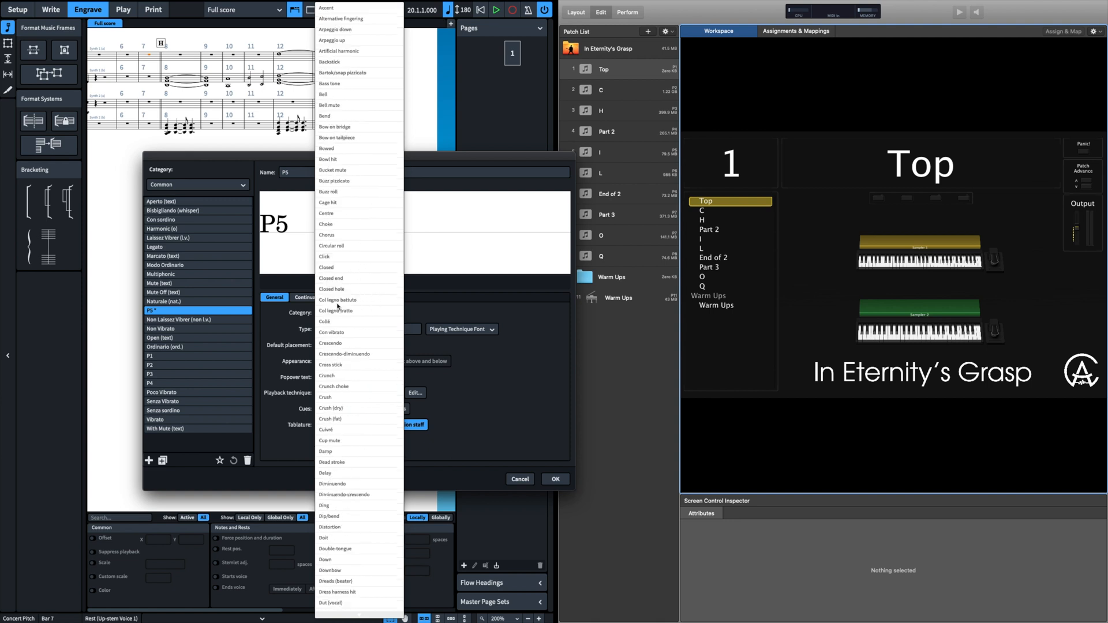
pyautogui.click(338, 305)
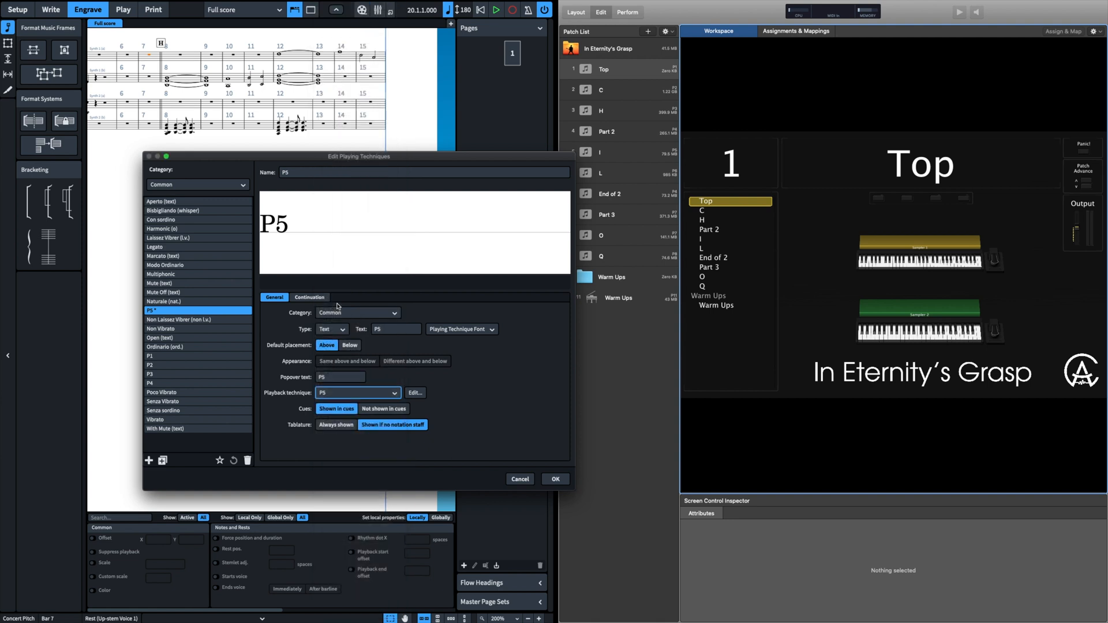
pyautogui.click(555, 480)
pyautogui.click(125, 9)
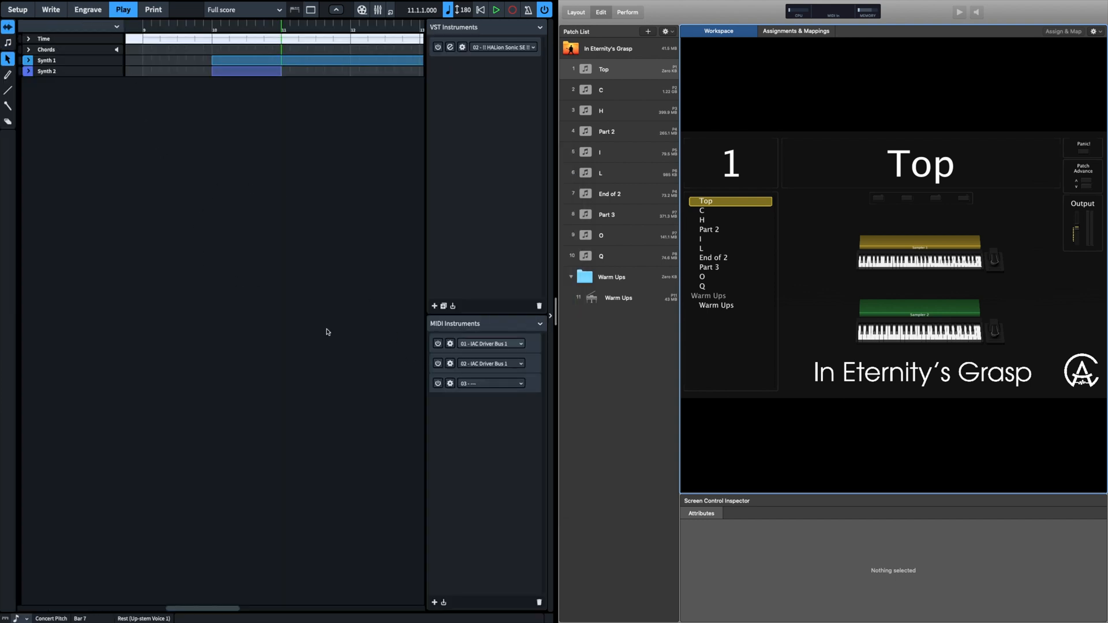
# Assign the Program Changes expression map to Synth 1 on channel 1 of the first IAC Driver Bus 1 MIDI instrument.
pyautogui.click(450, 344)
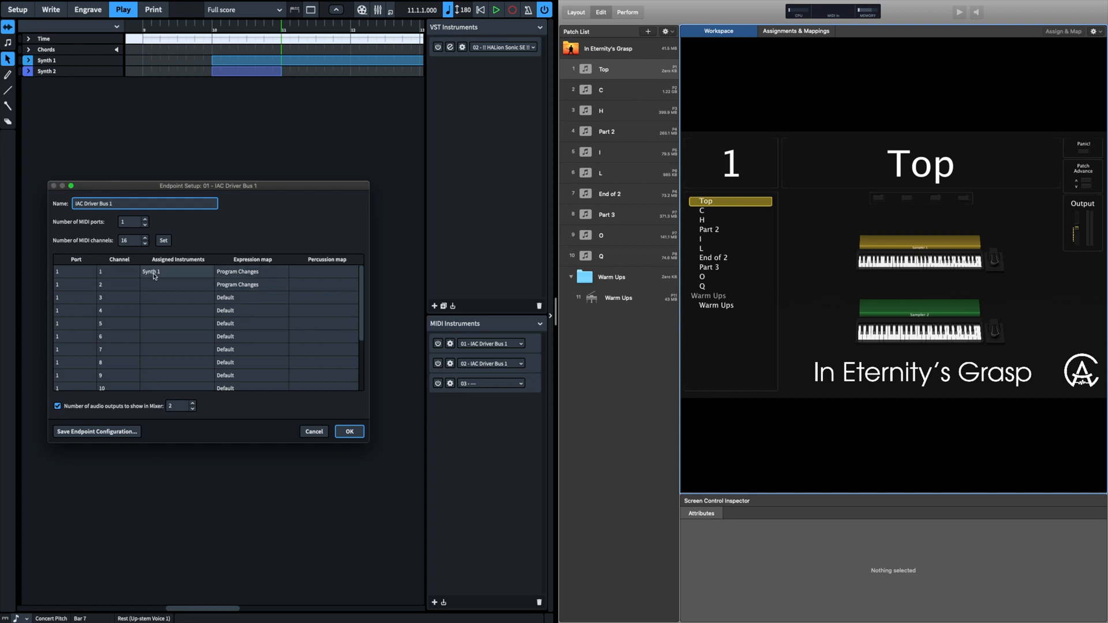
pyautogui.click(273, 271)
pyautogui.click(281, 272)
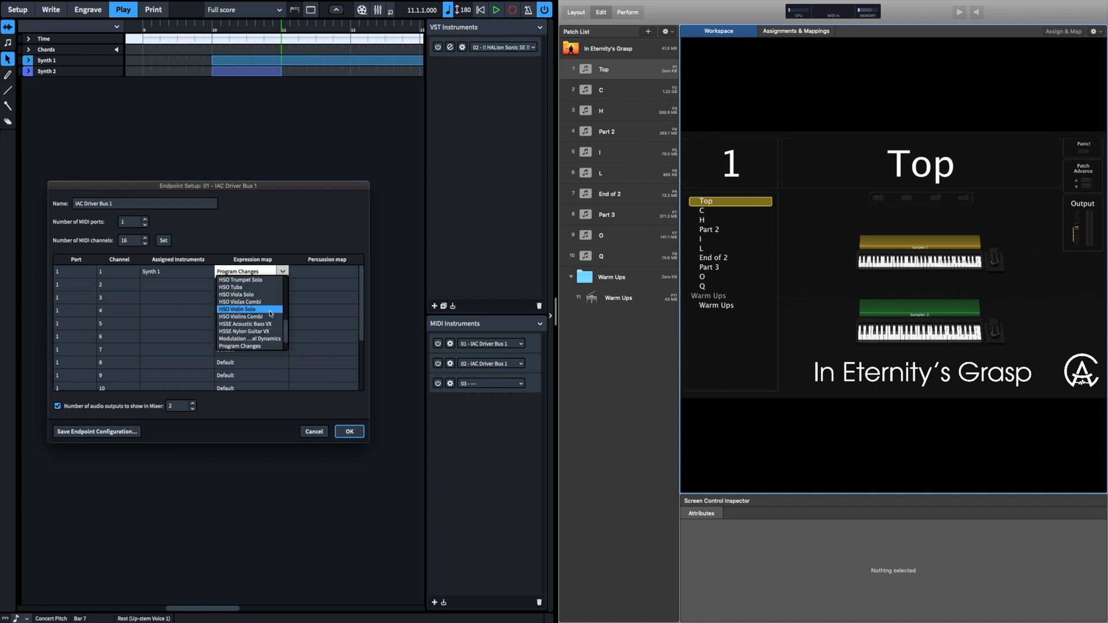
pyautogui.scroll(-3, 265, 319)
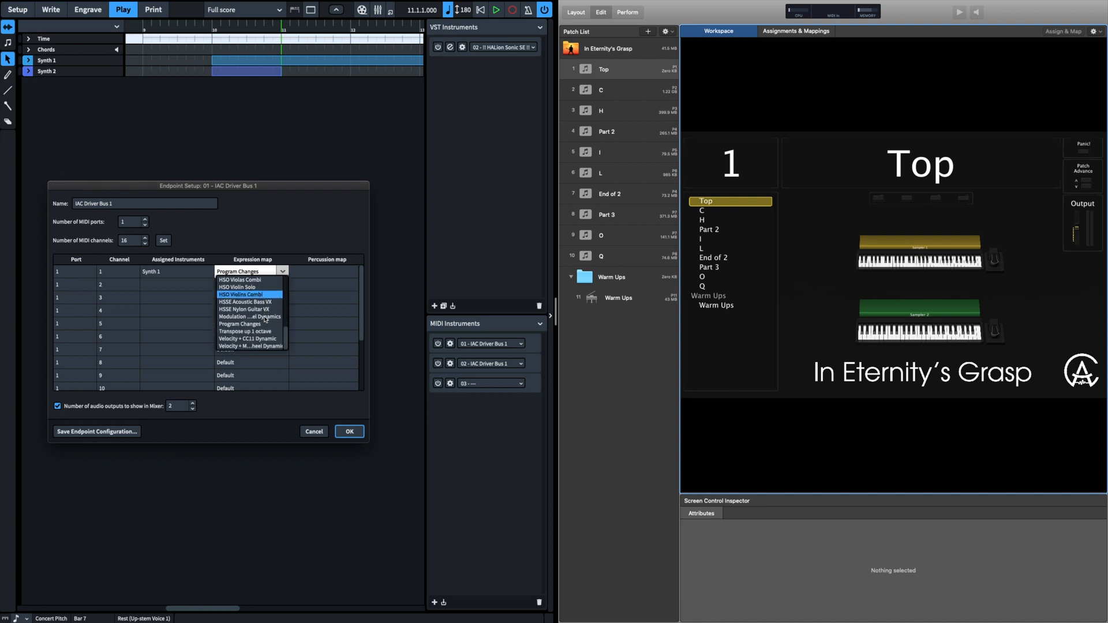
pyautogui.click(251, 325)
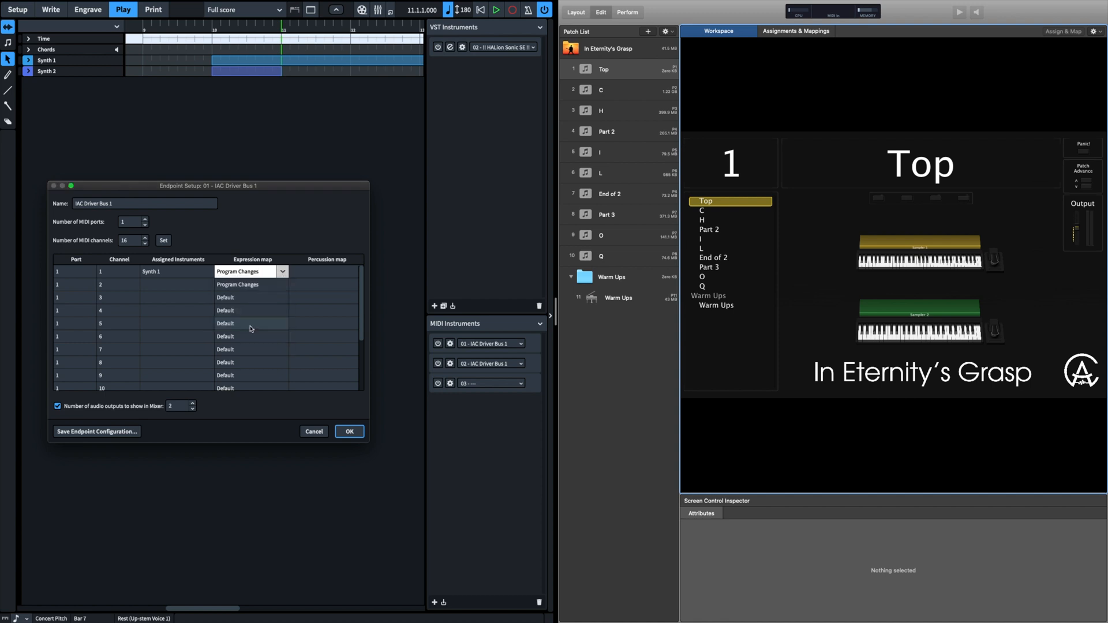
pyautogui.click(350, 432)
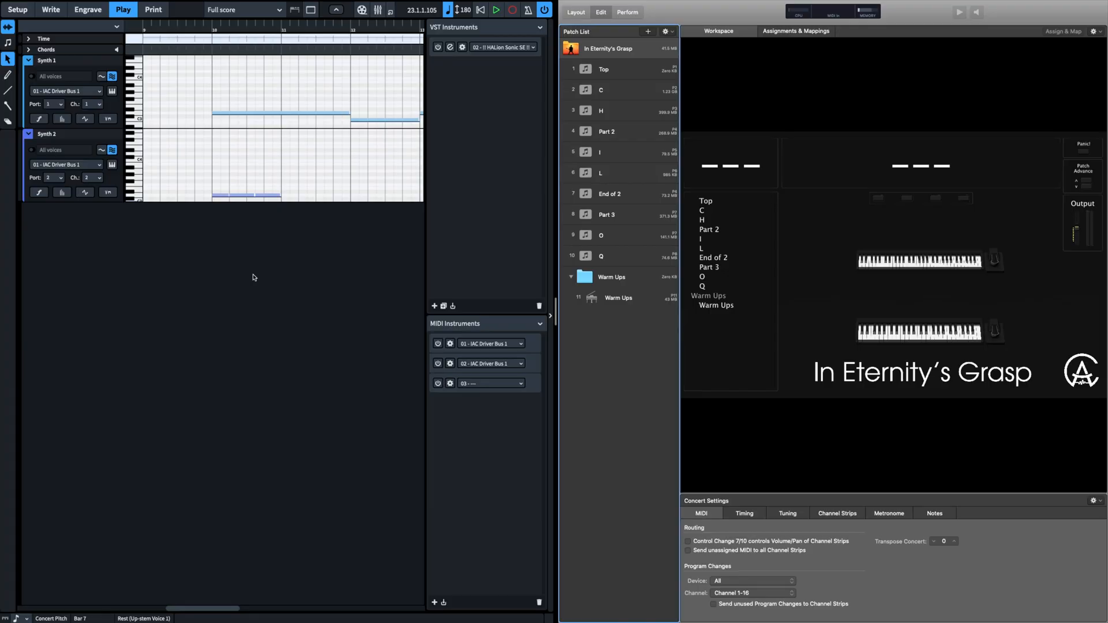
# In Write mode, add the P3 playing technique at the rest in bar 7 of the Synth 1 treble staff.
pyautogui.click(52, 11)
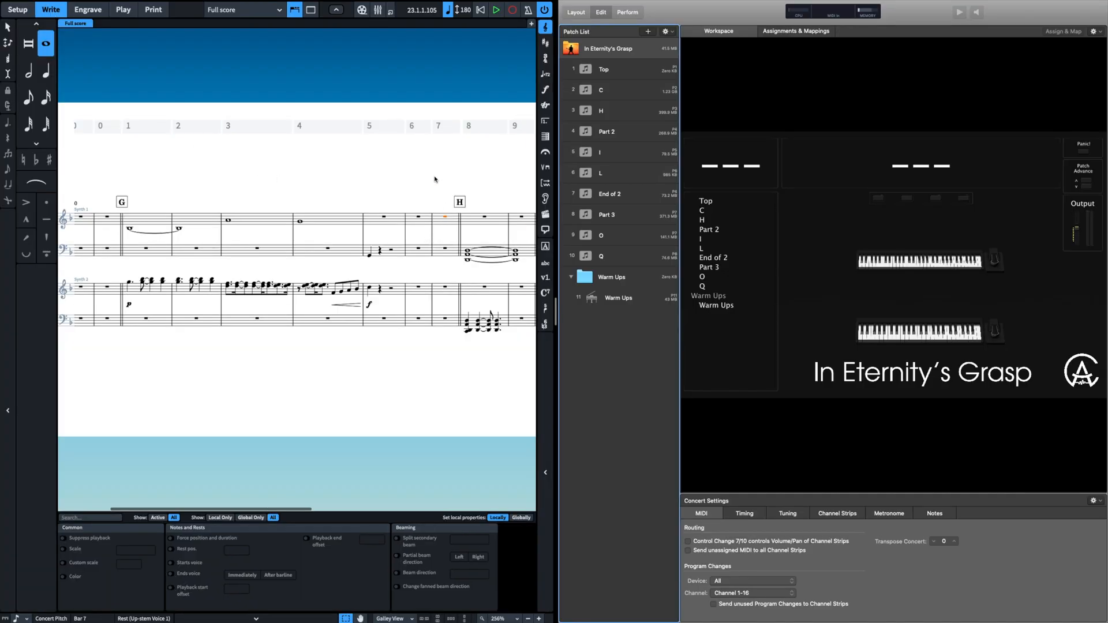
pyautogui.click(437, 212)
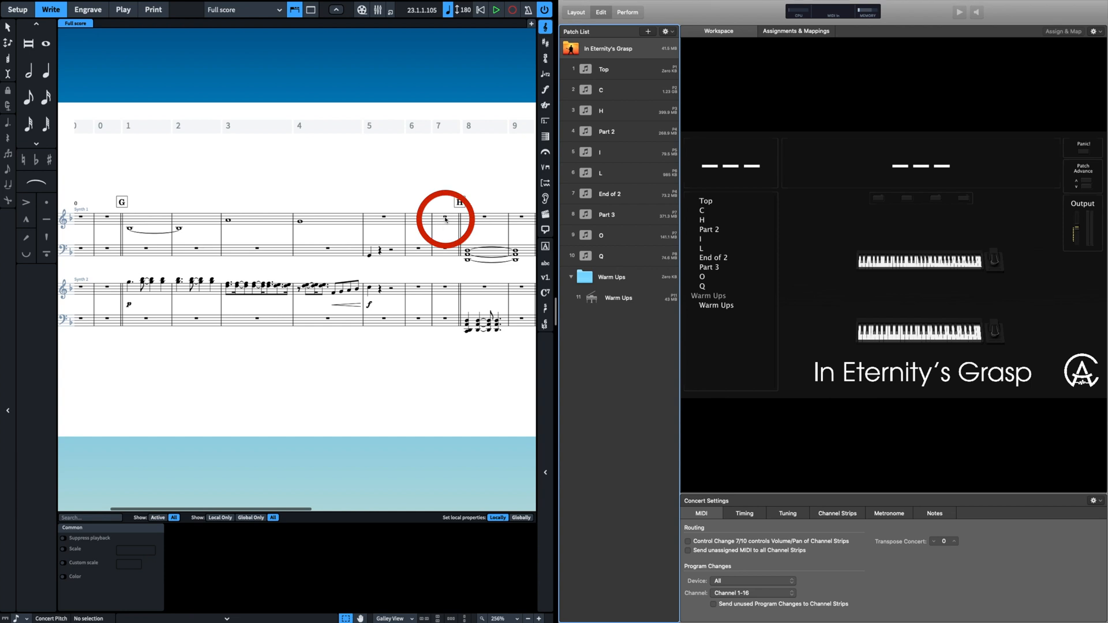
pyautogui.click(445, 219)
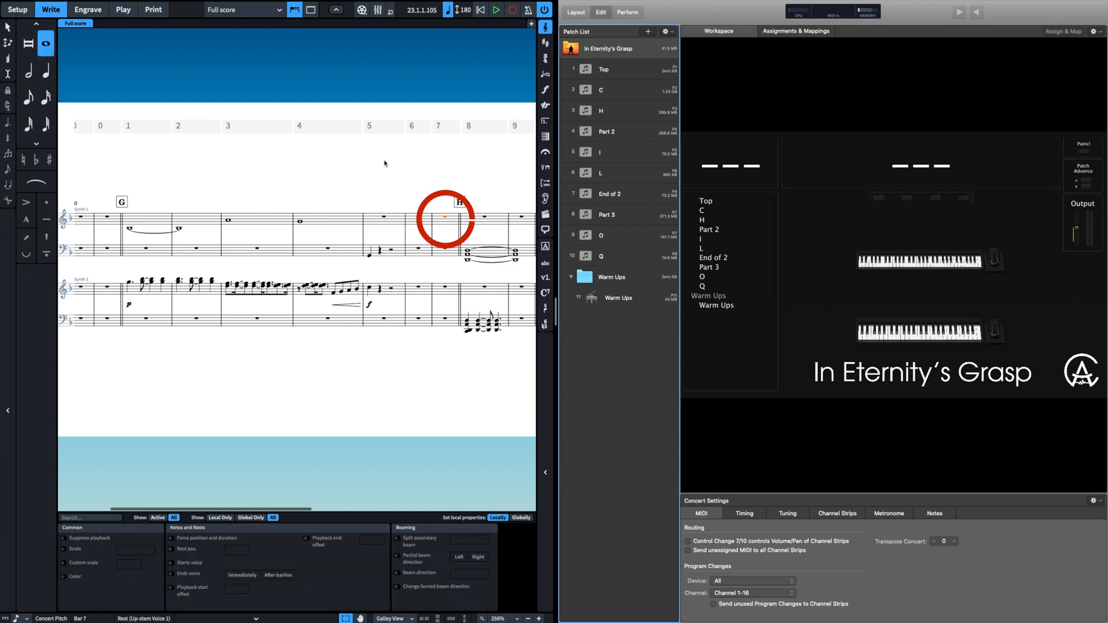
pyautogui.hotkey('shift', 'p')
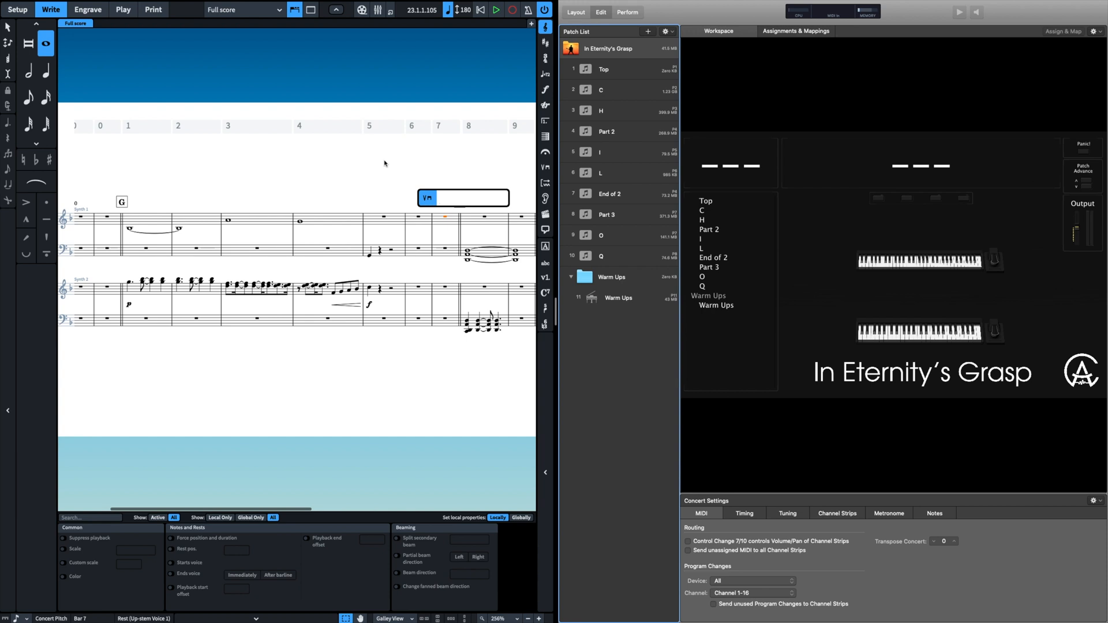
pyautogui.write('P3')
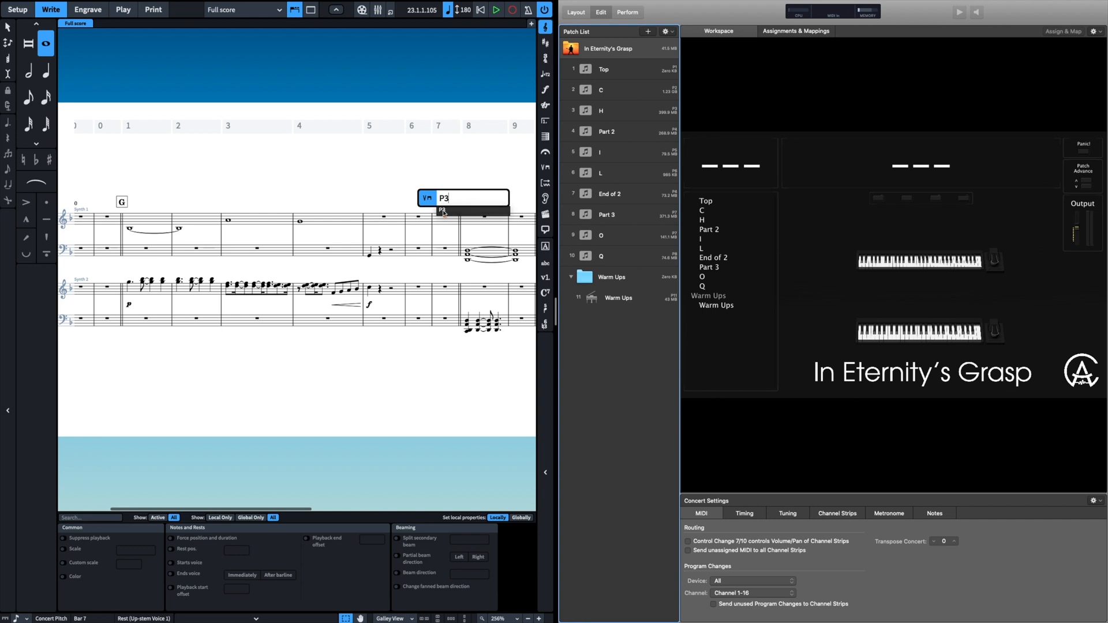
pyautogui.press('Return')
pyautogui.scroll(10, 428, 199)
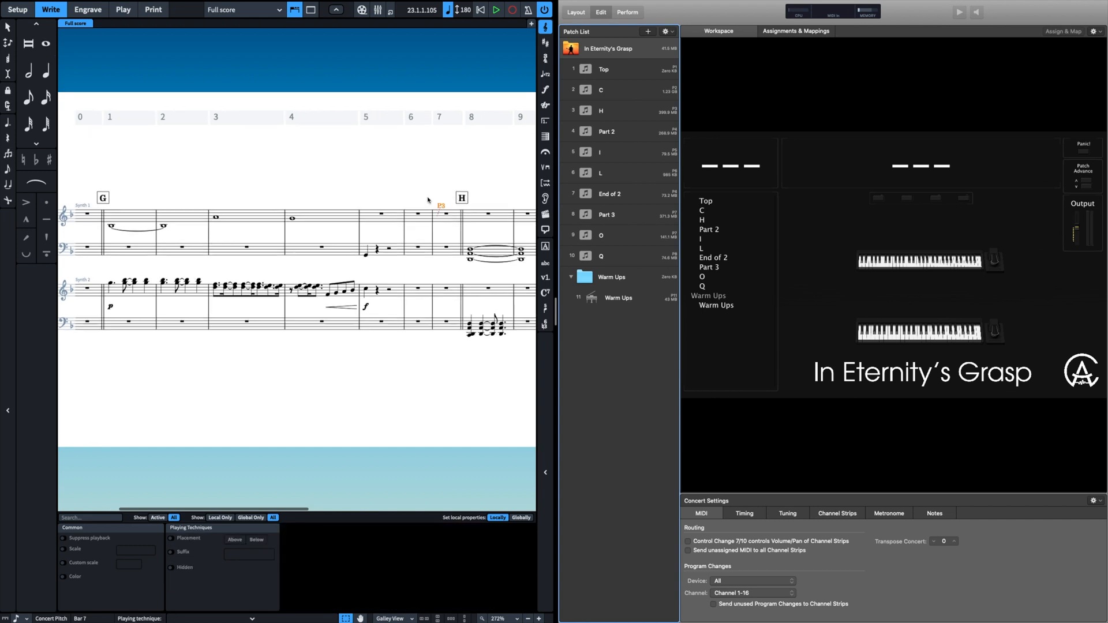
pyautogui.hscroll(1, 428, 200)
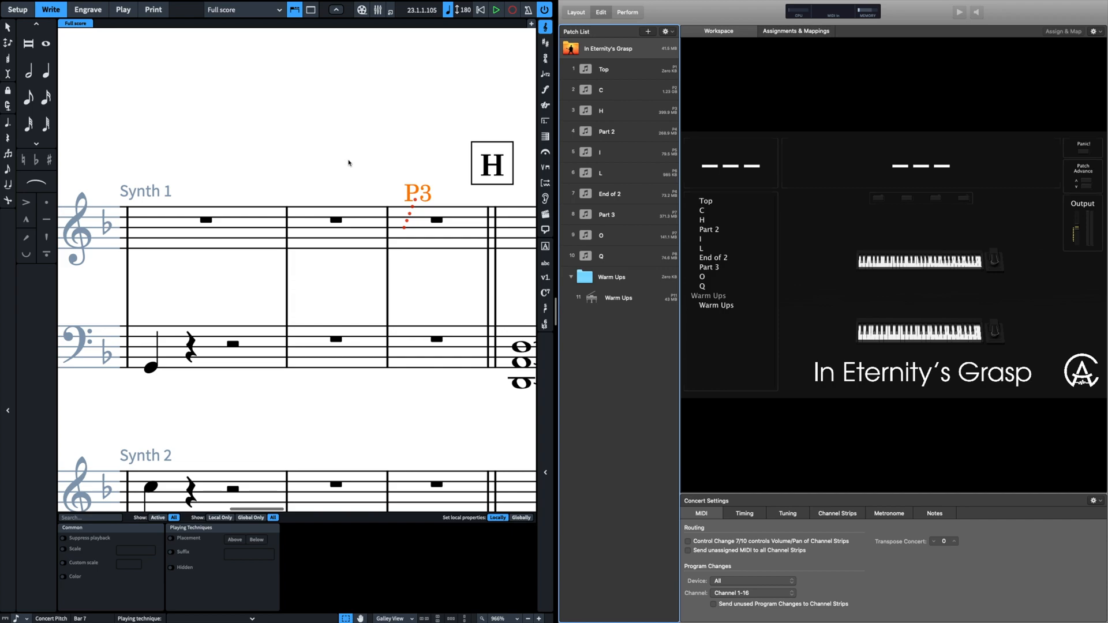
pyautogui.press('super+minus')
pyautogui.press('super+minus')
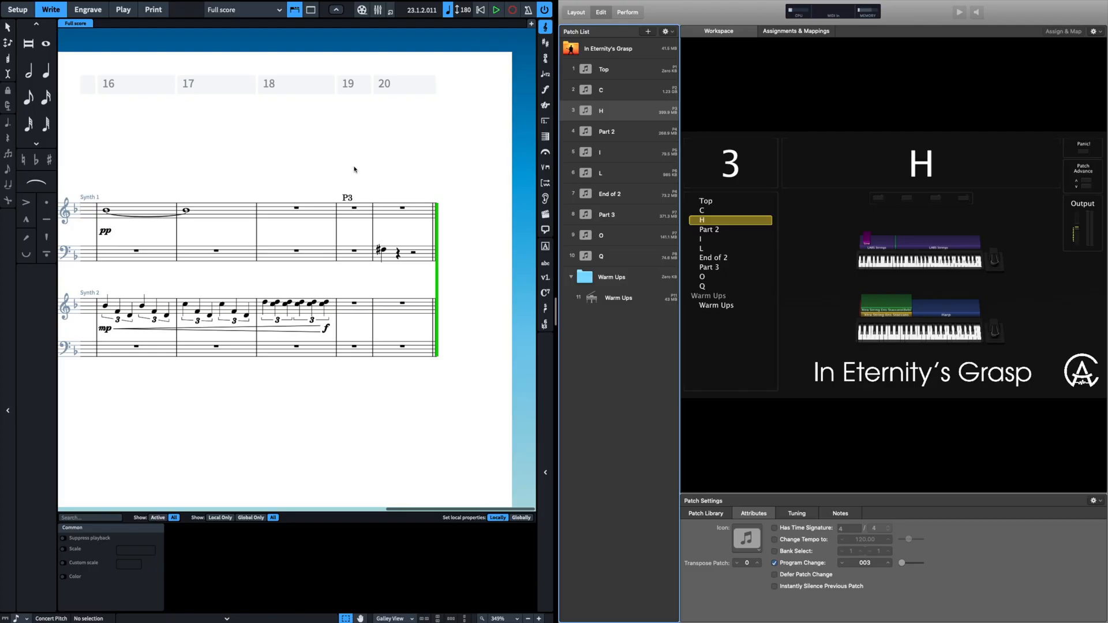
# In MainStage, enable sending unassigned MIDI to all channel strips for the In Eternity's Grasp concert and return to the score.
pyautogui.click(628, 51)
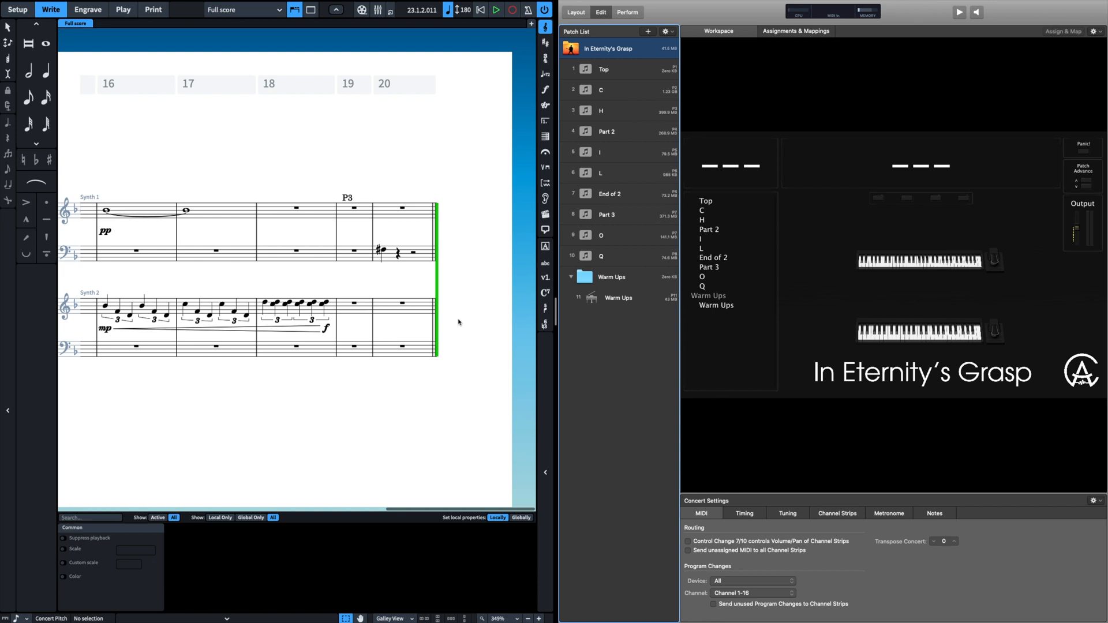
pyautogui.click(689, 555)
pyautogui.click(687, 551)
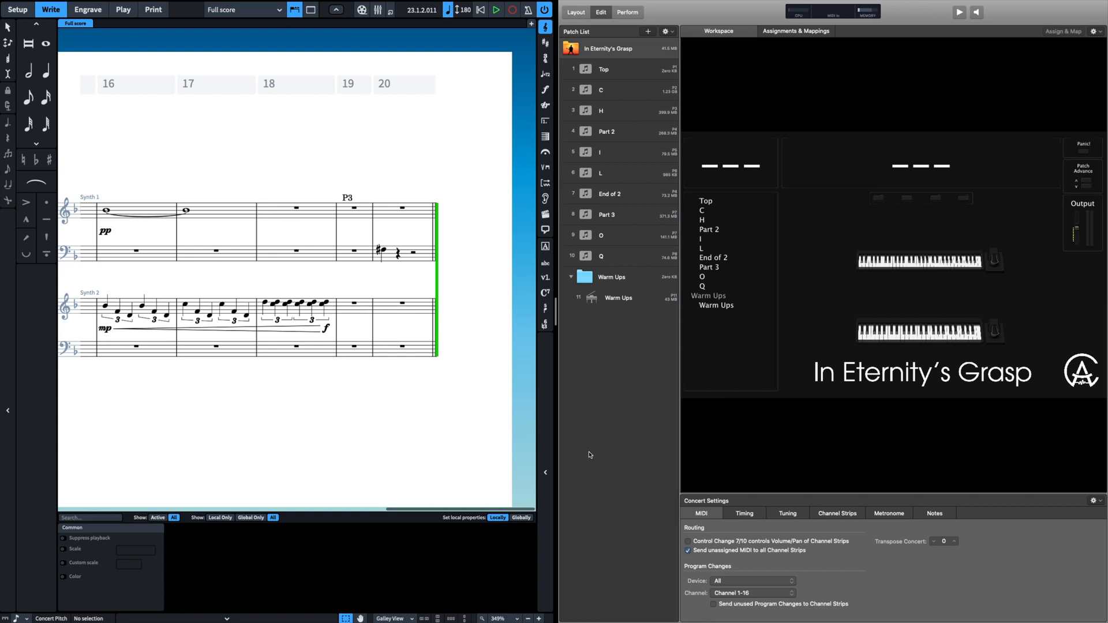
pyautogui.click(338, 238)
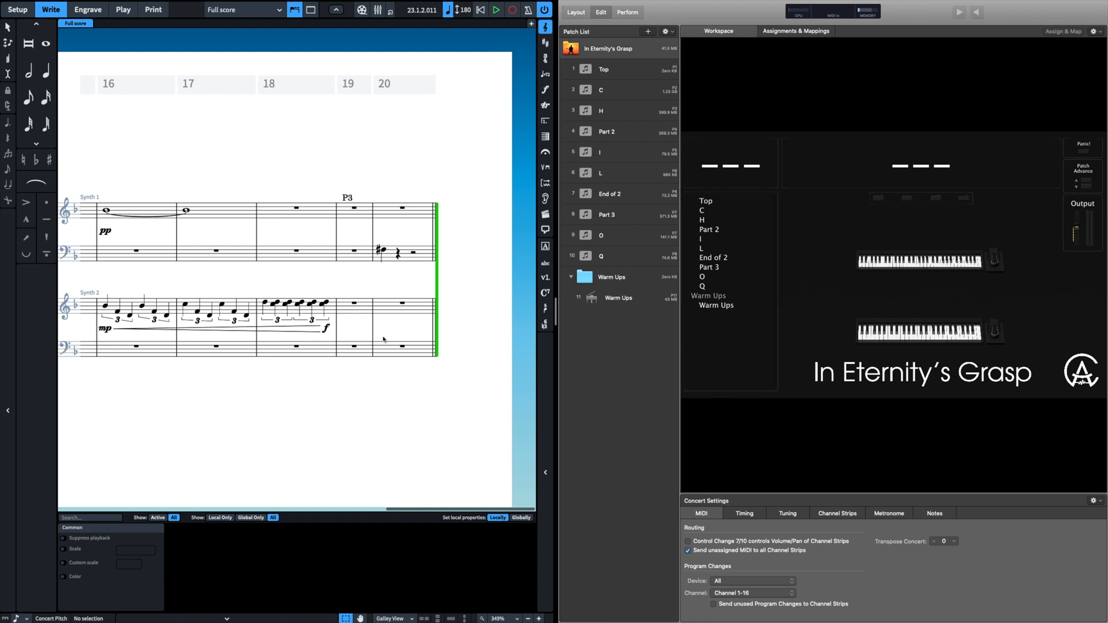
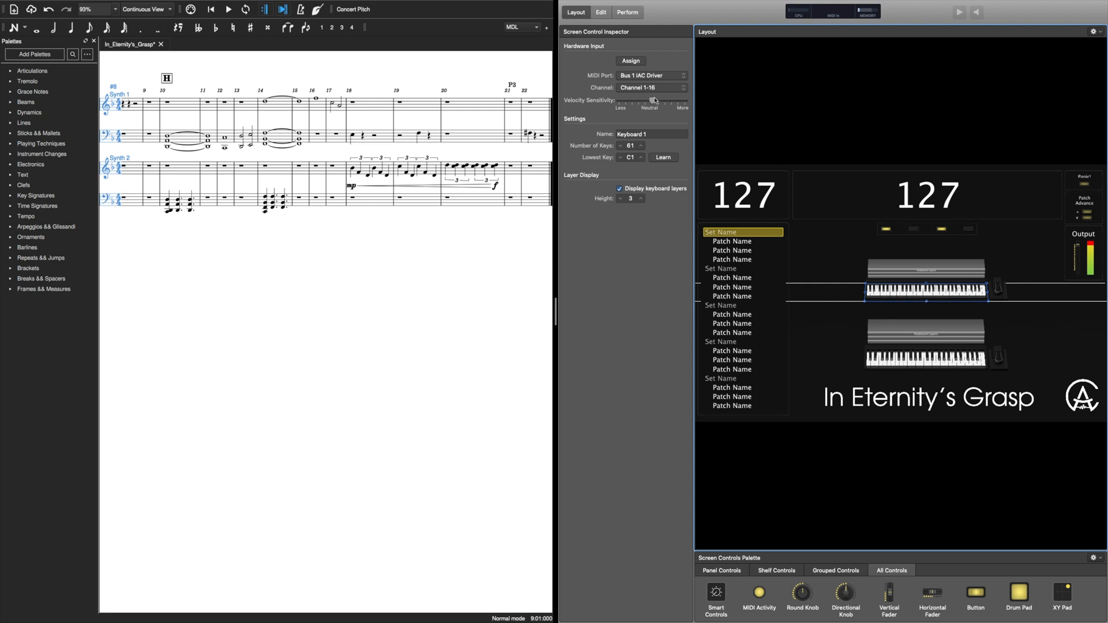
# In MainStage, set Keyboard 1 to Channel 1 and Keyboard 2 to the Bus 1 IAC Driver port on Channel 2.
pyautogui.click(661, 91)
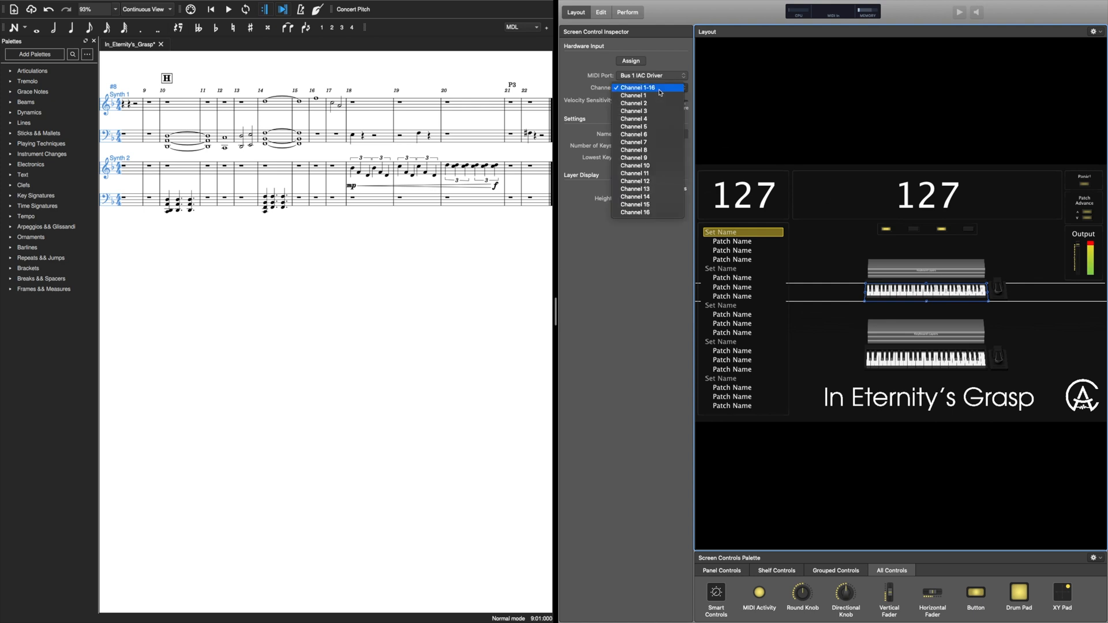
pyautogui.click(641, 99)
pyautogui.click(917, 359)
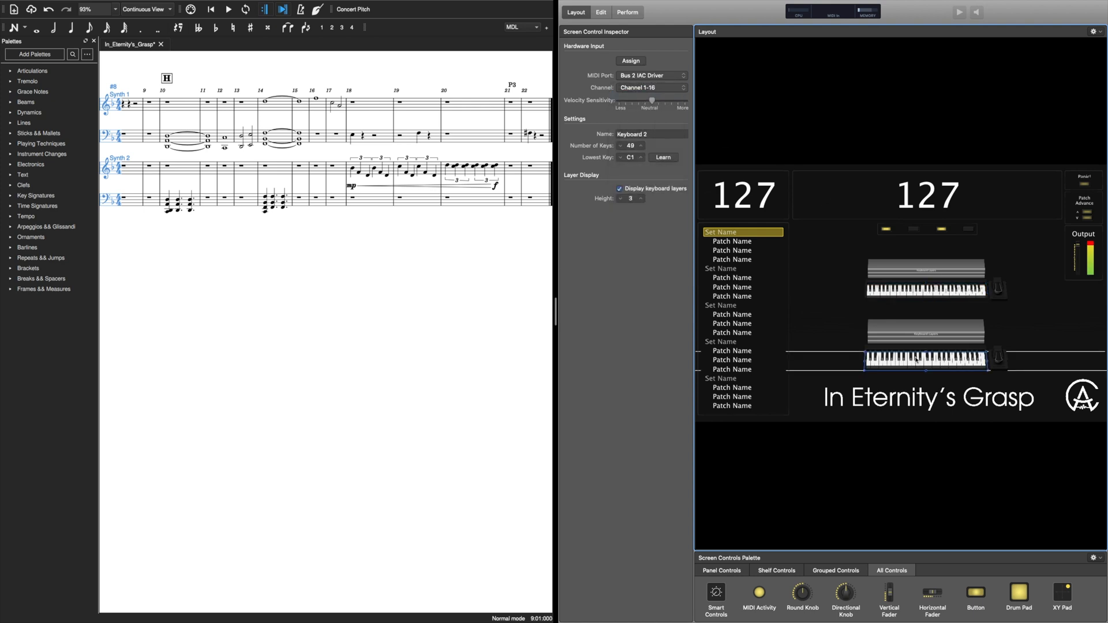
pyautogui.click(628, 75)
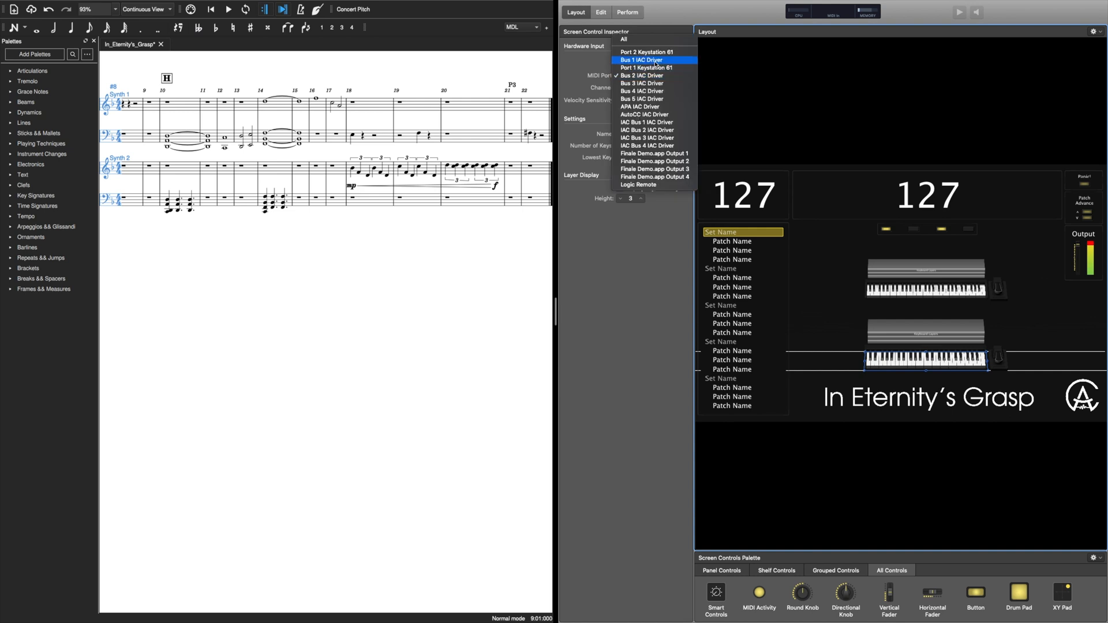
pyautogui.click(657, 62)
pyautogui.click(648, 88)
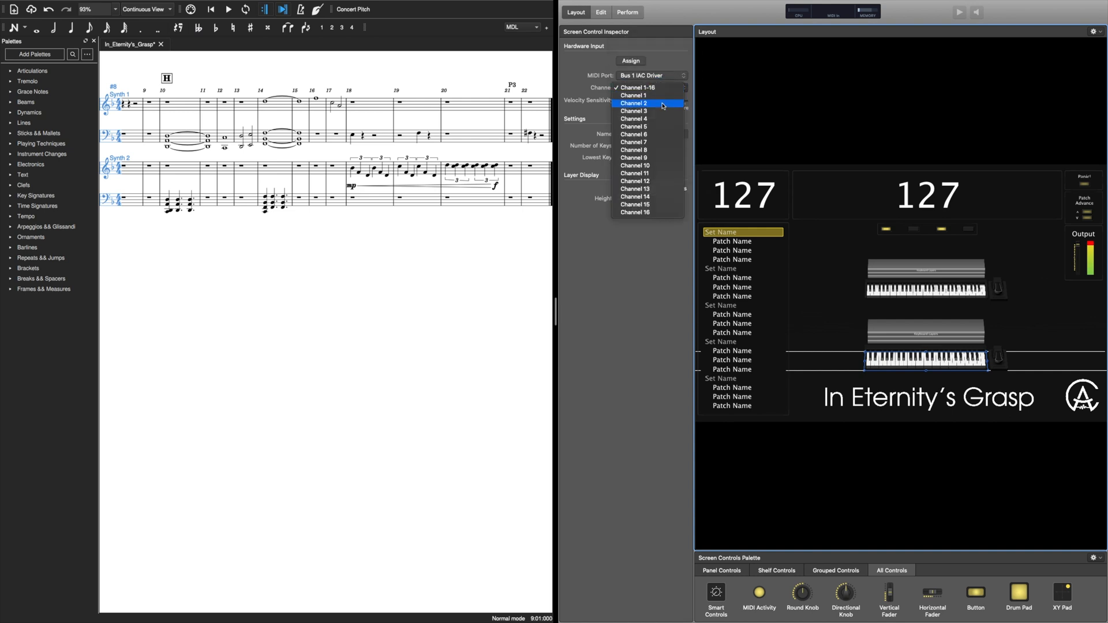
pyautogui.click(663, 104)
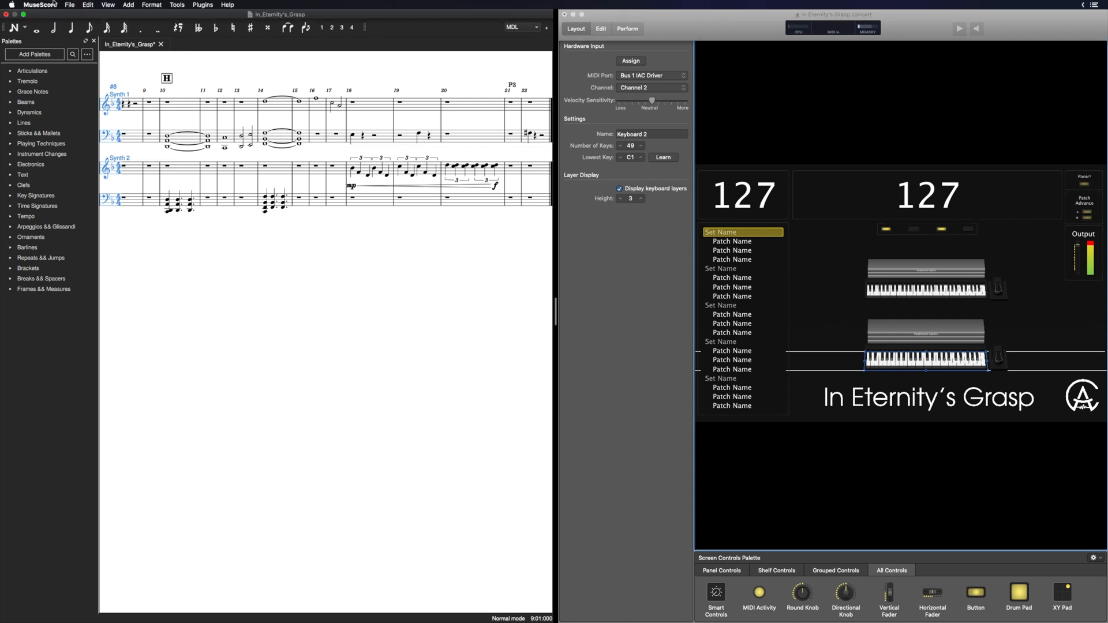
# In MuseScore, review the I/O MIDI output and the default instrument list files in the preferences.
pyautogui.click(29, 6)
pyautogui.click(55, 41)
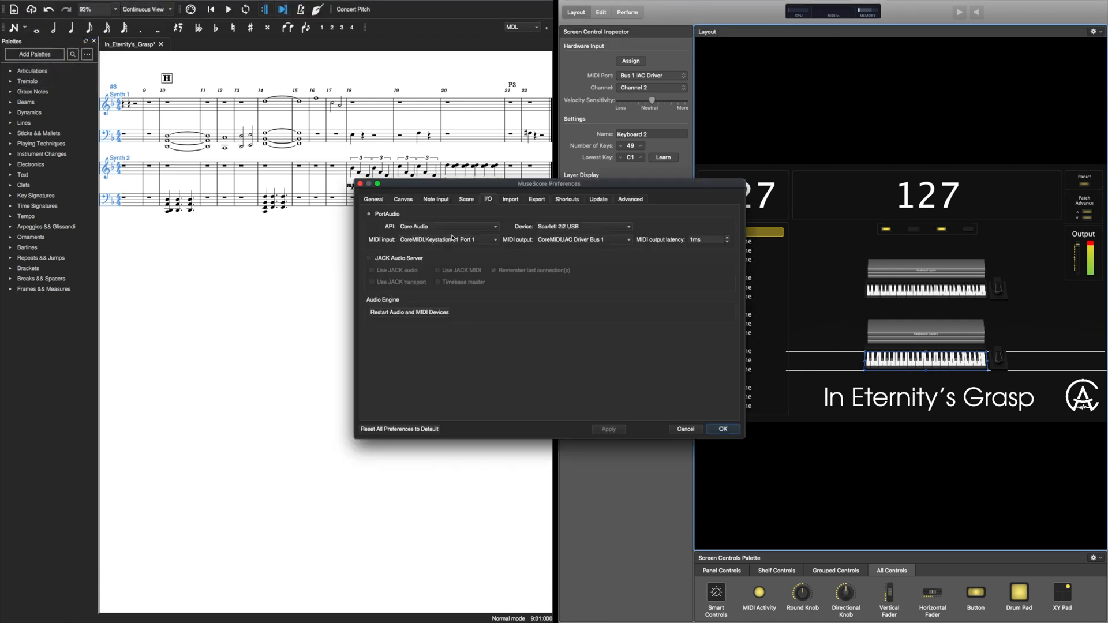
pyautogui.click(467, 199)
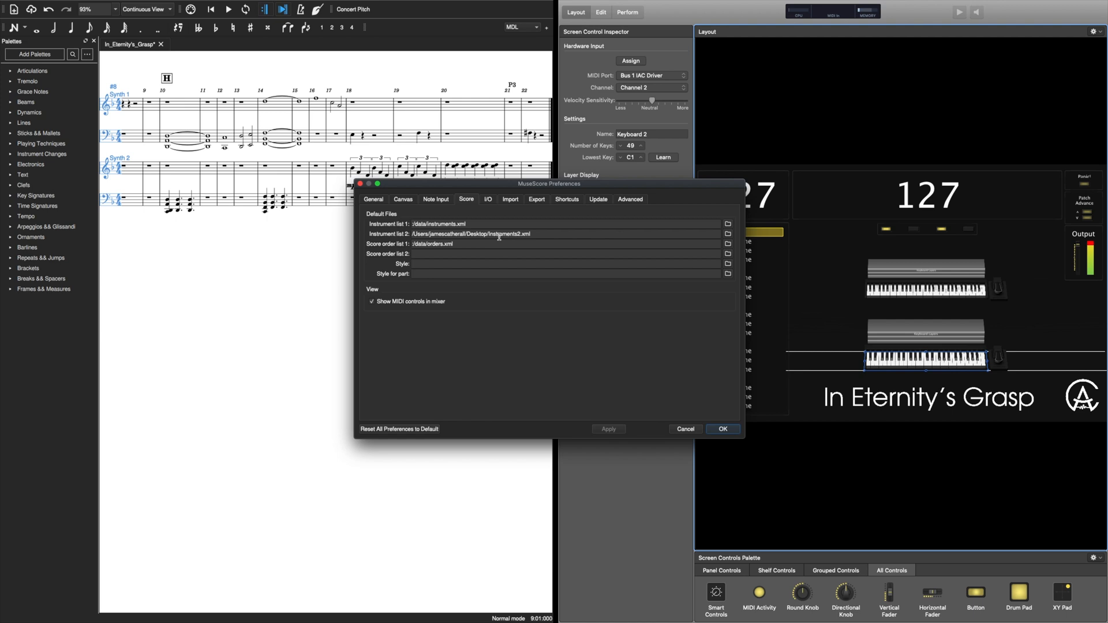
pyautogui.click(721, 430)
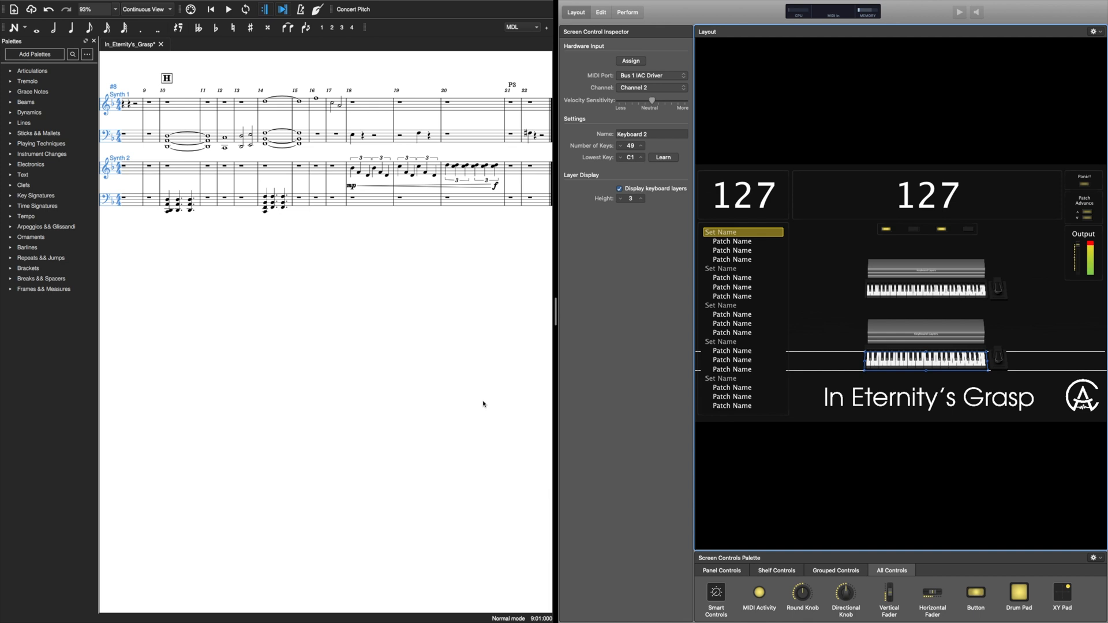
# Examine the synths in the MainStage Synth group of the score's instrument list.
pyautogui.press('i')
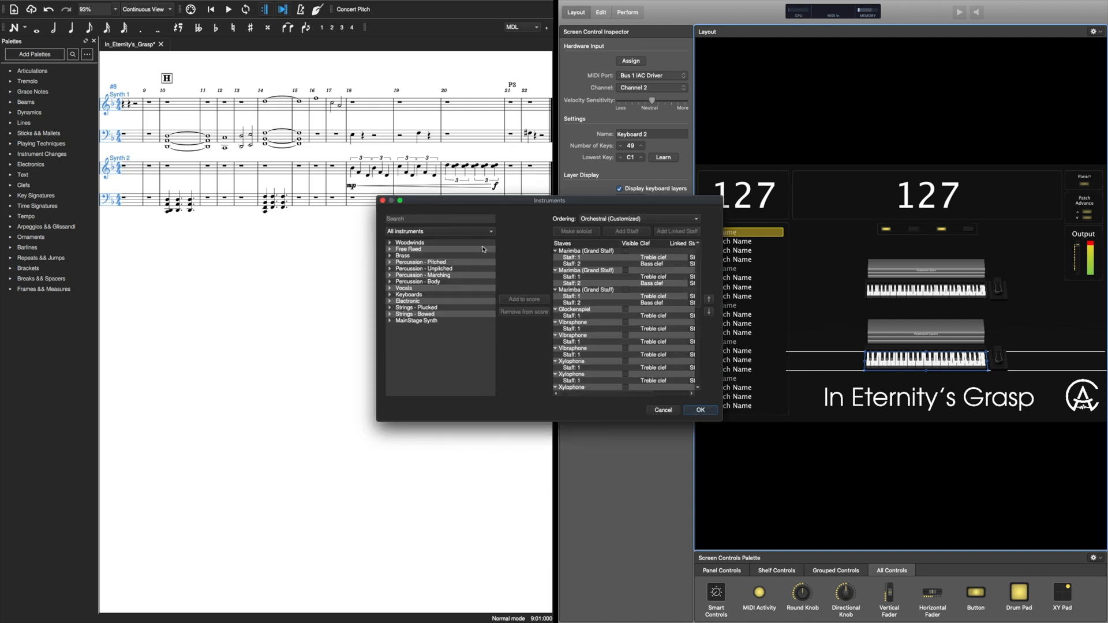
pyautogui.click(447, 234)
pyautogui.click(433, 233)
pyautogui.click(389, 323)
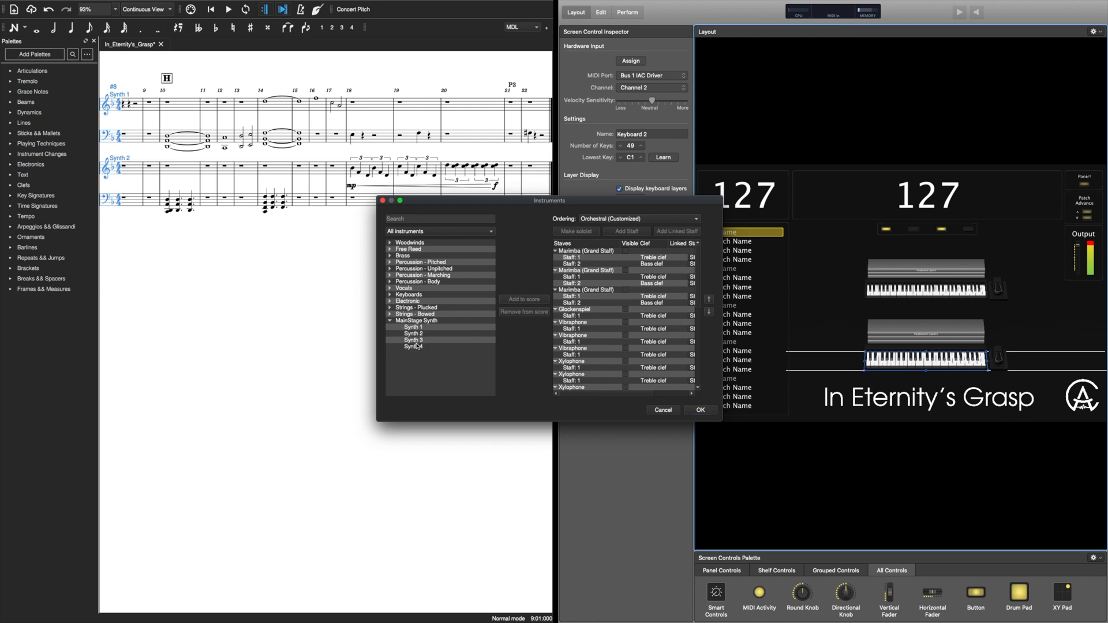
pyautogui.click(701, 410)
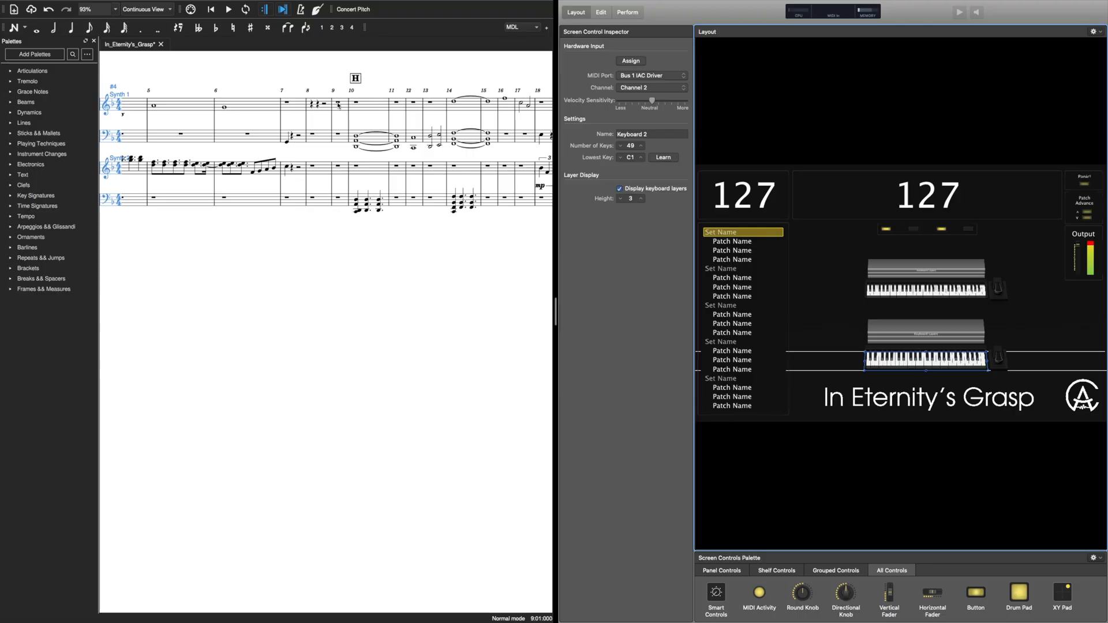
# Add the staff text P3 at the rest in measure 9 of the Synth 1 treble staff.
pyautogui.click(338, 104)
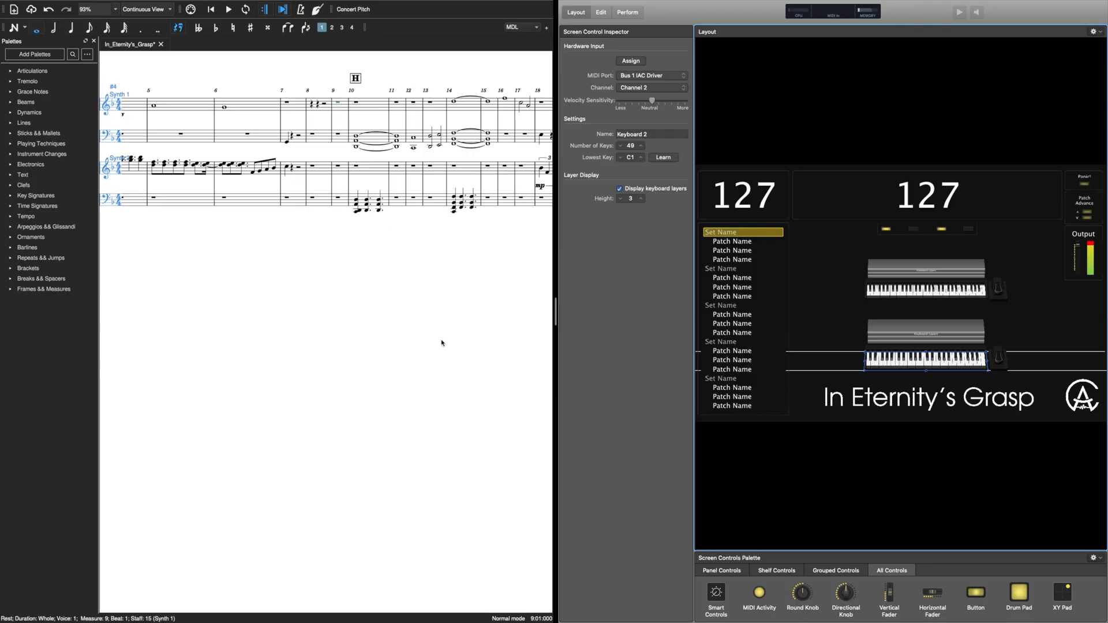
pyautogui.press('super+t')
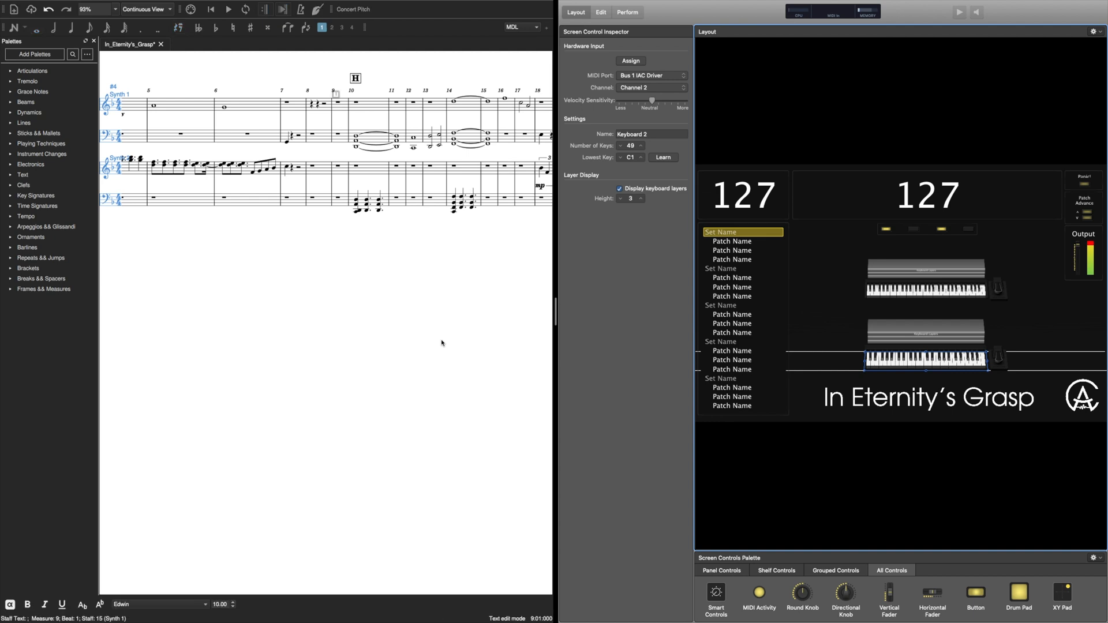
pyautogui.write('P3')
pyautogui.click(364, 288)
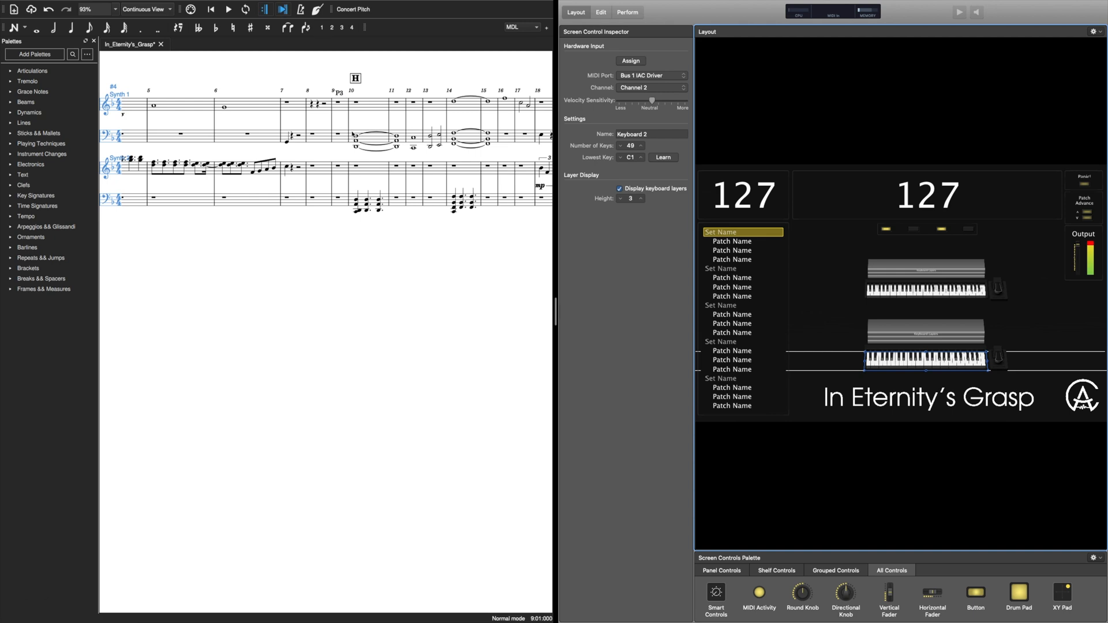
# Give the measure 9 P3 staff text the P3 "Change To Patch 3" MIDI action on the normal channel.
pyautogui.rightClick(340, 95)
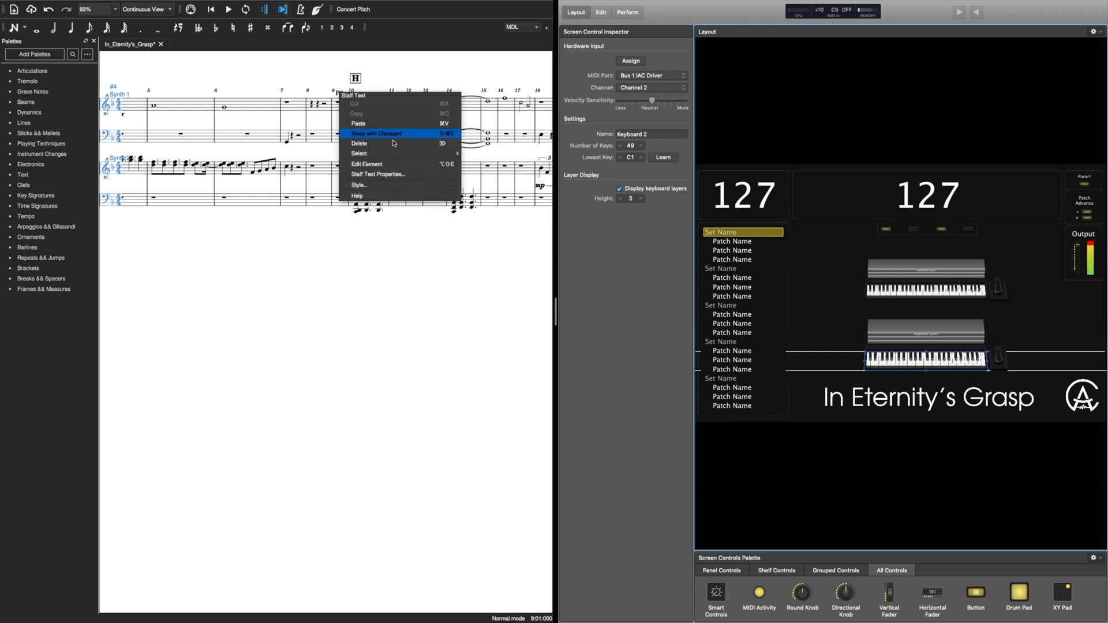
pyautogui.click(380, 174)
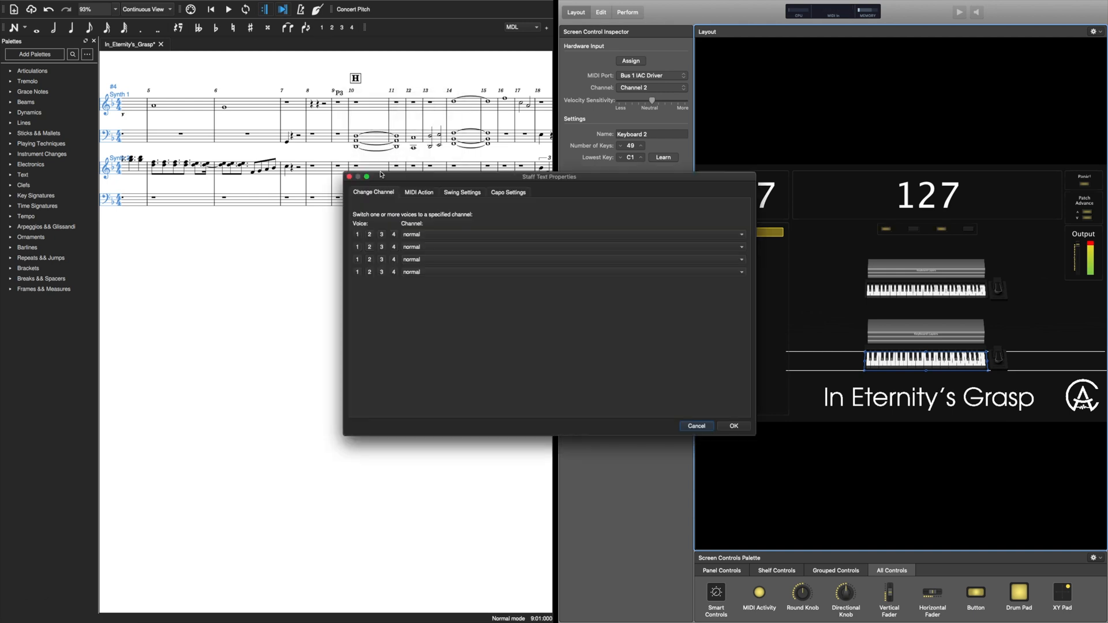
pyautogui.click(418, 193)
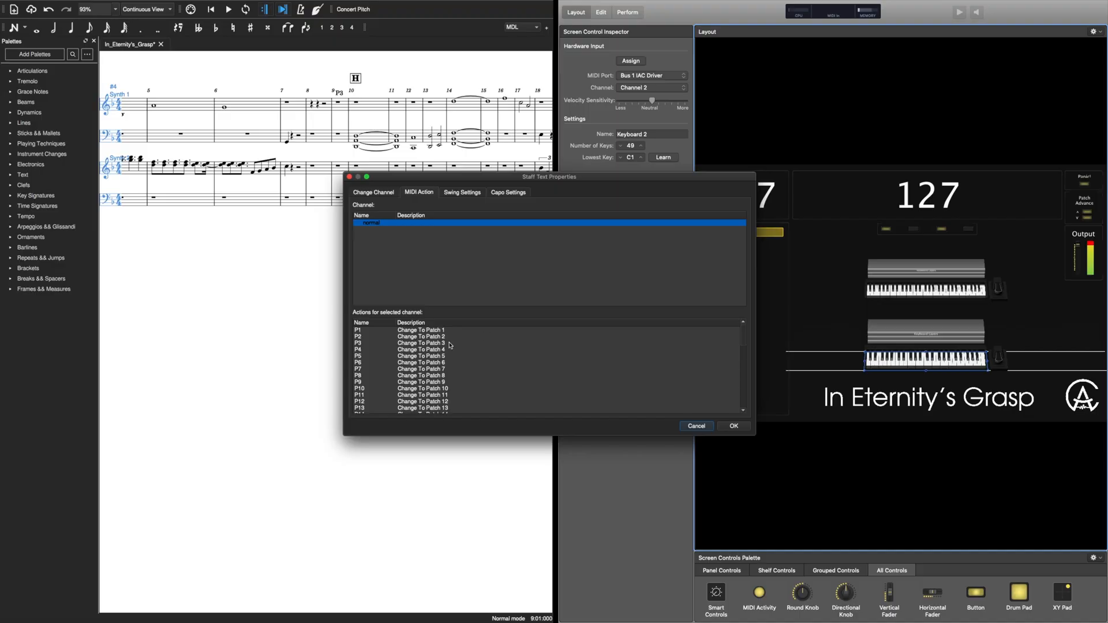
pyautogui.click(427, 343)
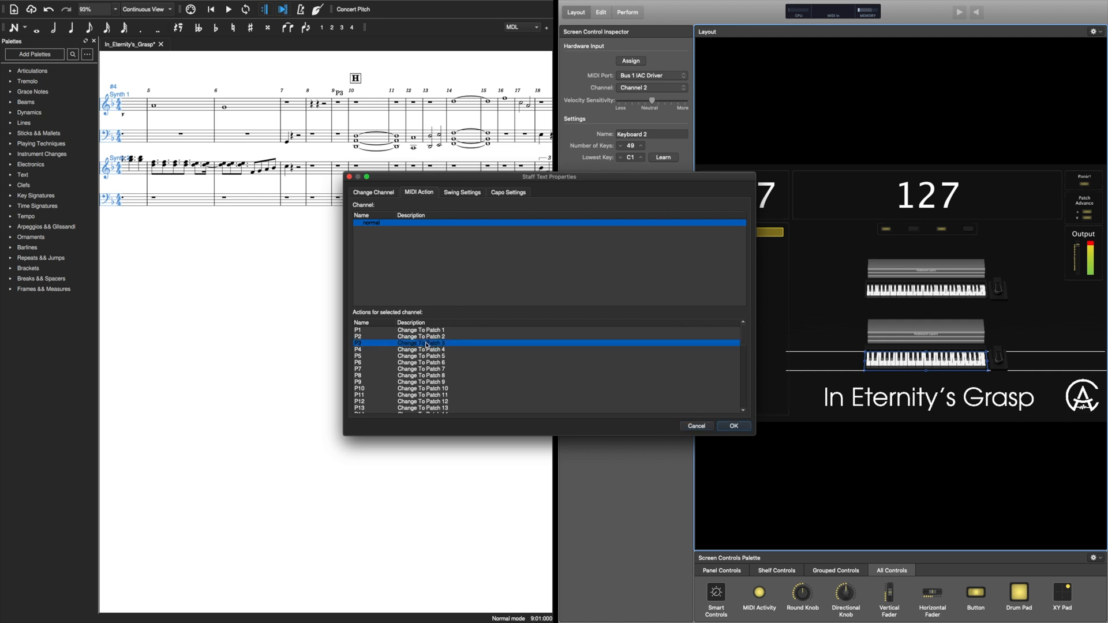
pyautogui.click(731, 426)
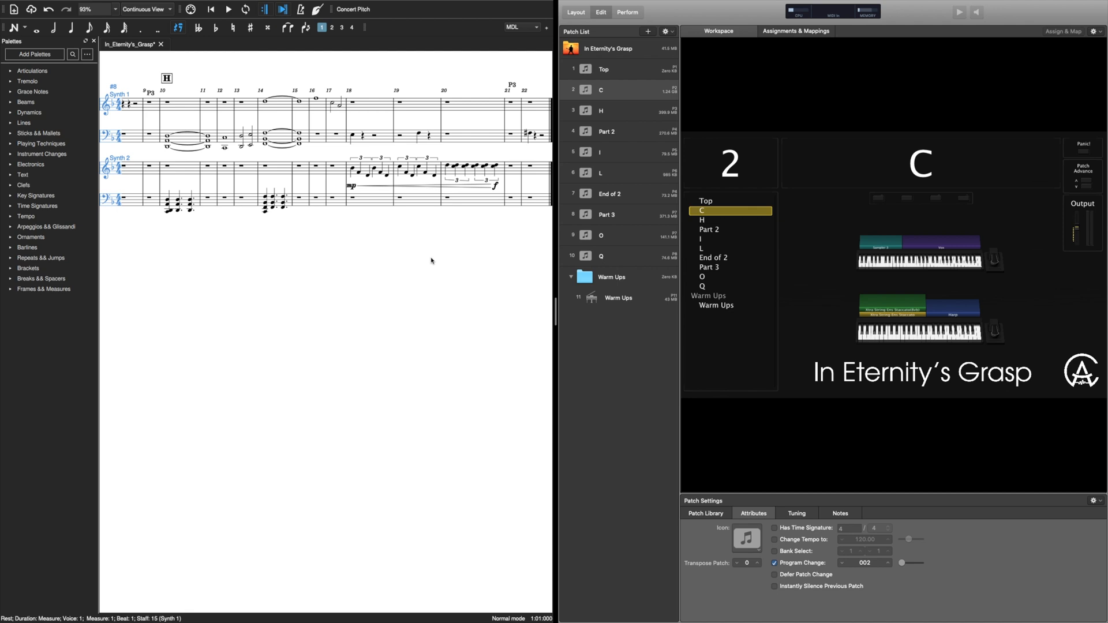
# Select the top-level concert in MainStage and play the MuseScore score from measure 20 to test the patch change.
pyautogui.click(612, 48)
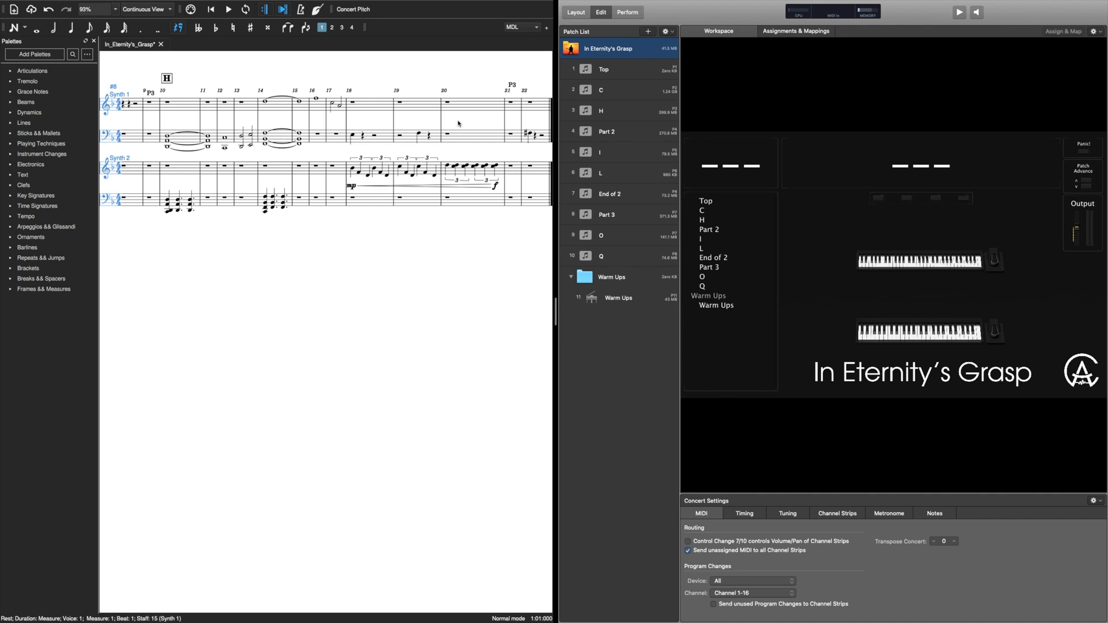
pyautogui.click(449, 106)
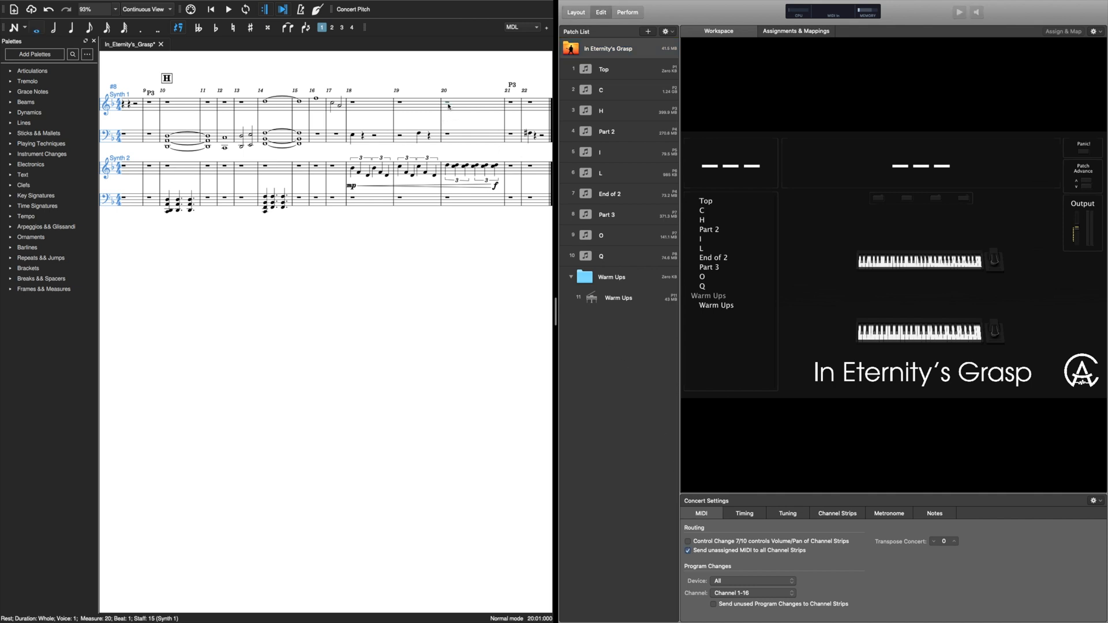
pyautogui.press('space')
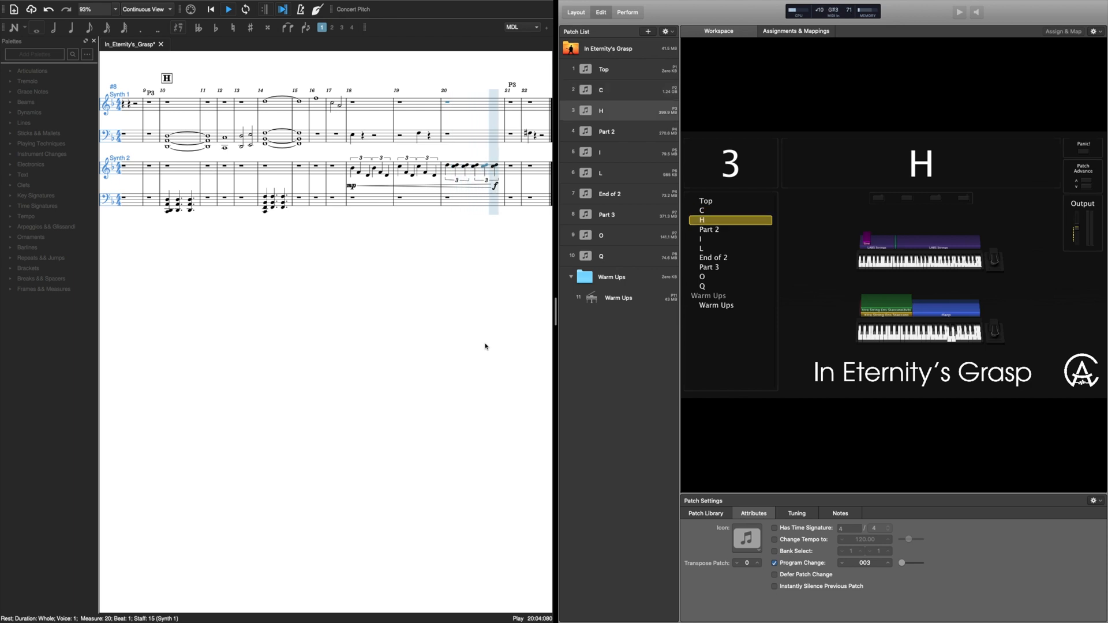